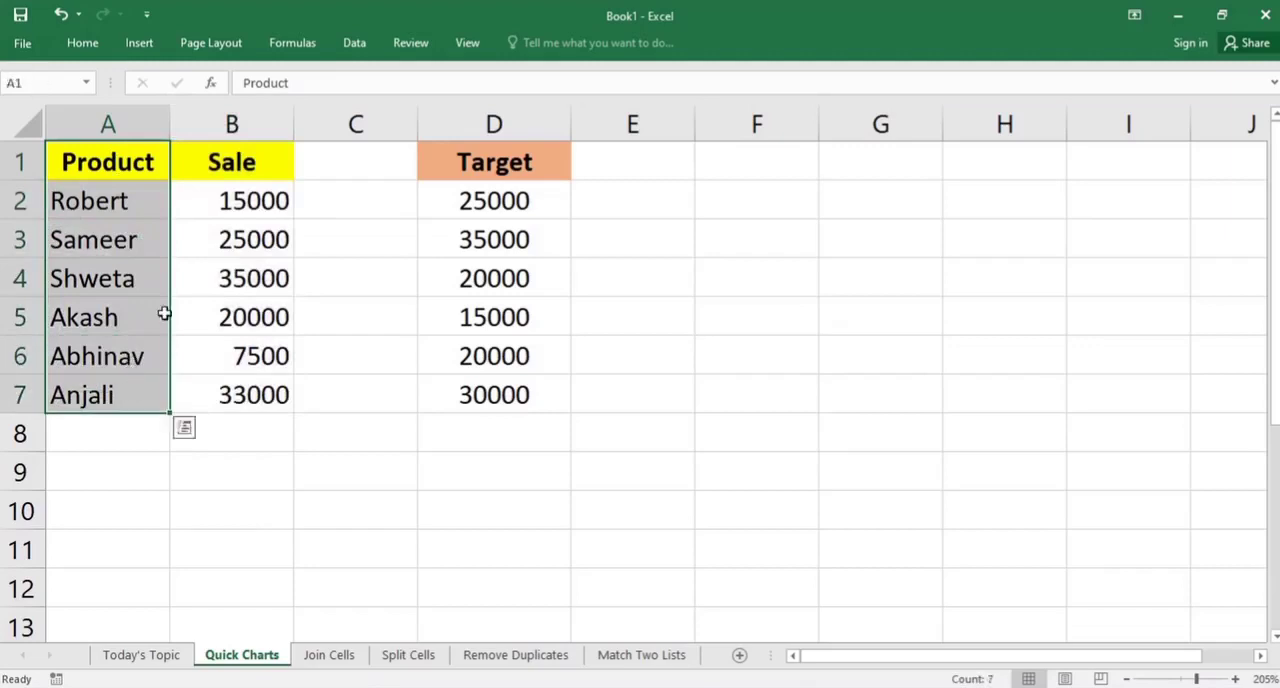
pyautogui.moveTo(209, 166); pyautogui.dragTo(250, 396)
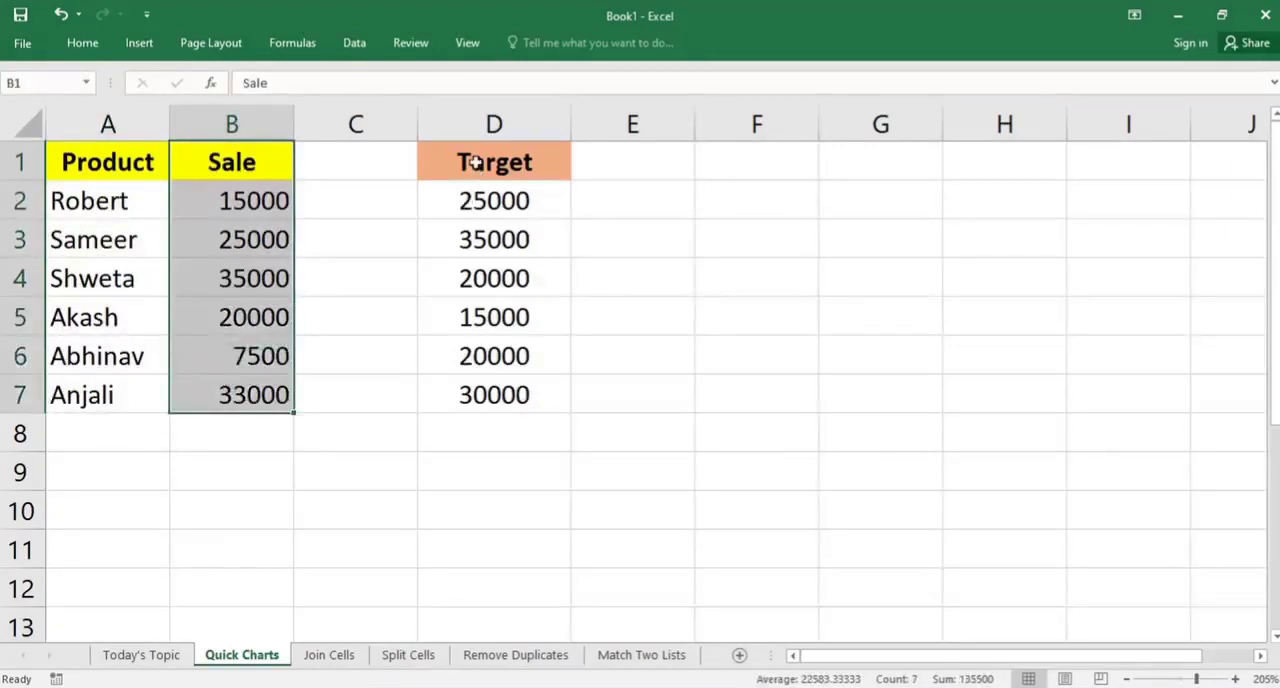
pyautogui.moveTo(466, 162); pyautogui.dragTo(466, 395)
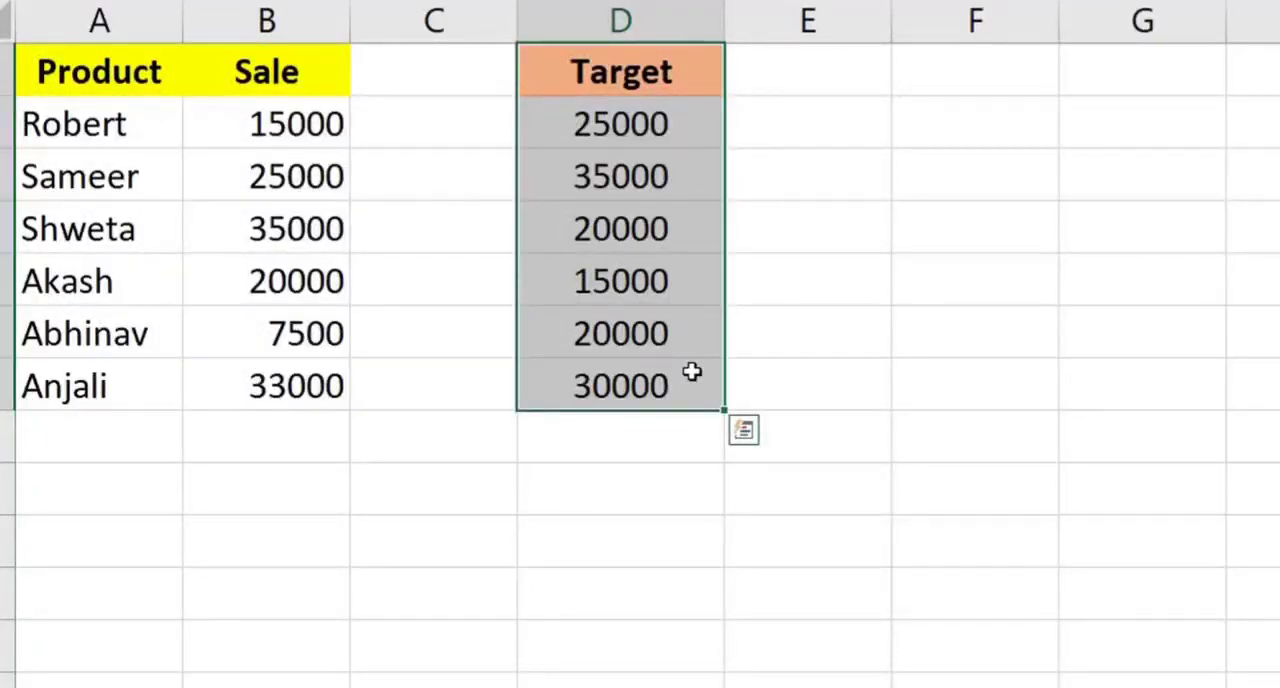
pyautogui.click(226, 542)
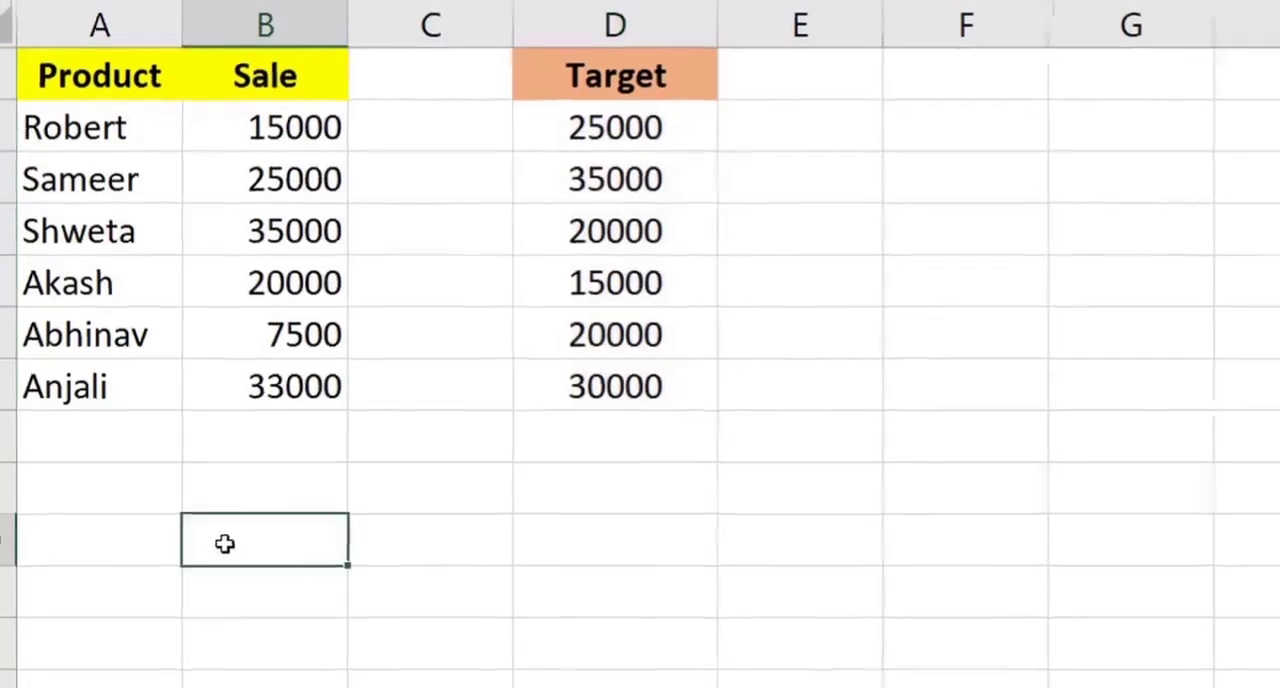
# Insert a default column chart from the Product and Sale data in A1:B7 and fit it beside the Target column
pyautogui.moveTo(71, 163); pyautogui.dragTo(257, 398)
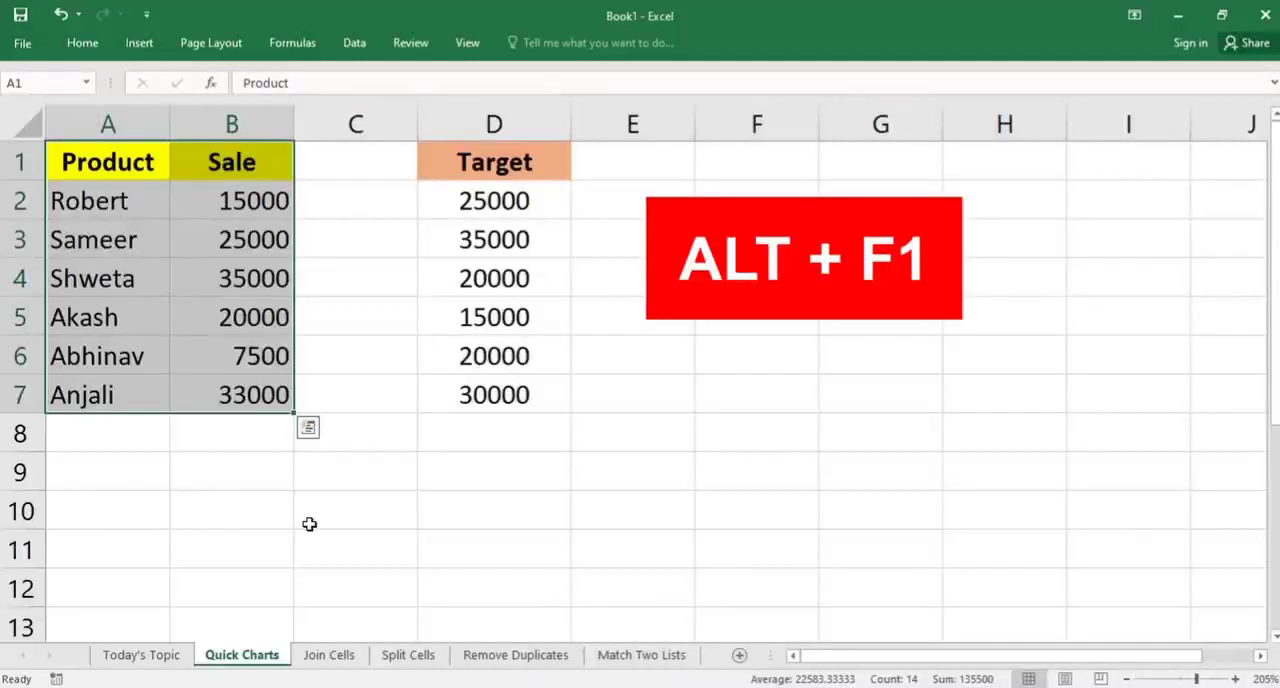
pyautogui.hotkey('alt', 'F1')
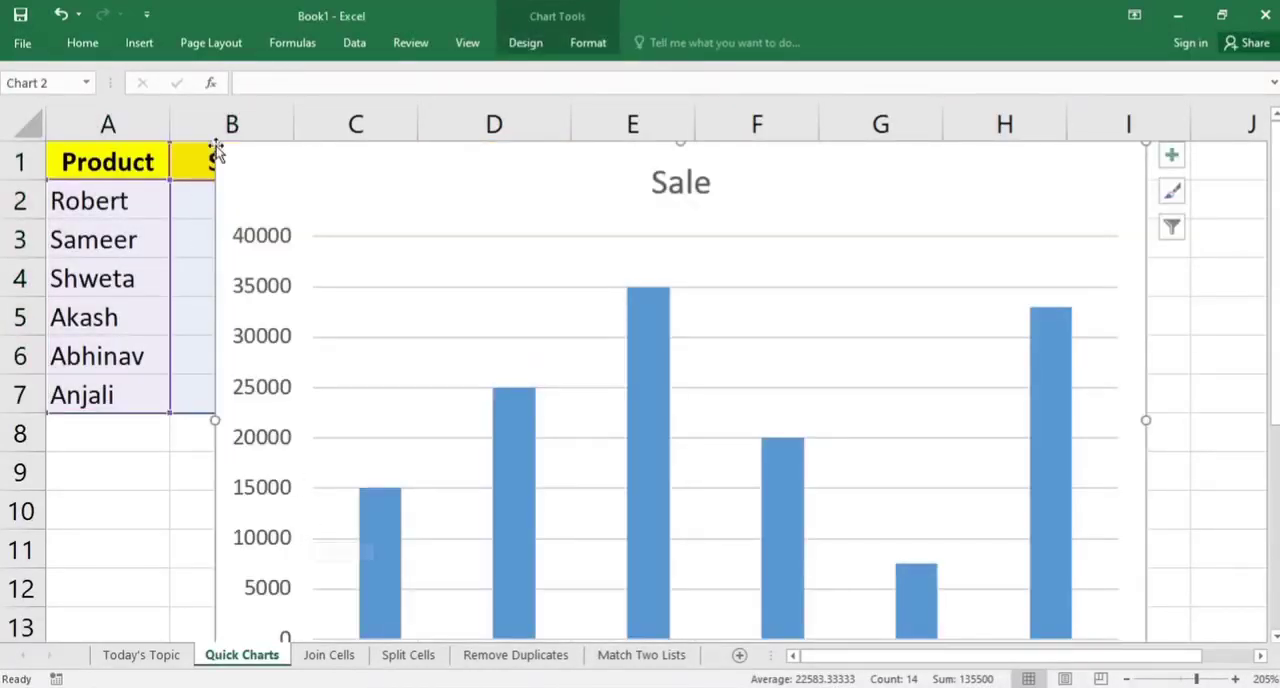
pyautogui.moveTo(217, 154); pyautogui.dragTo(572, 381)
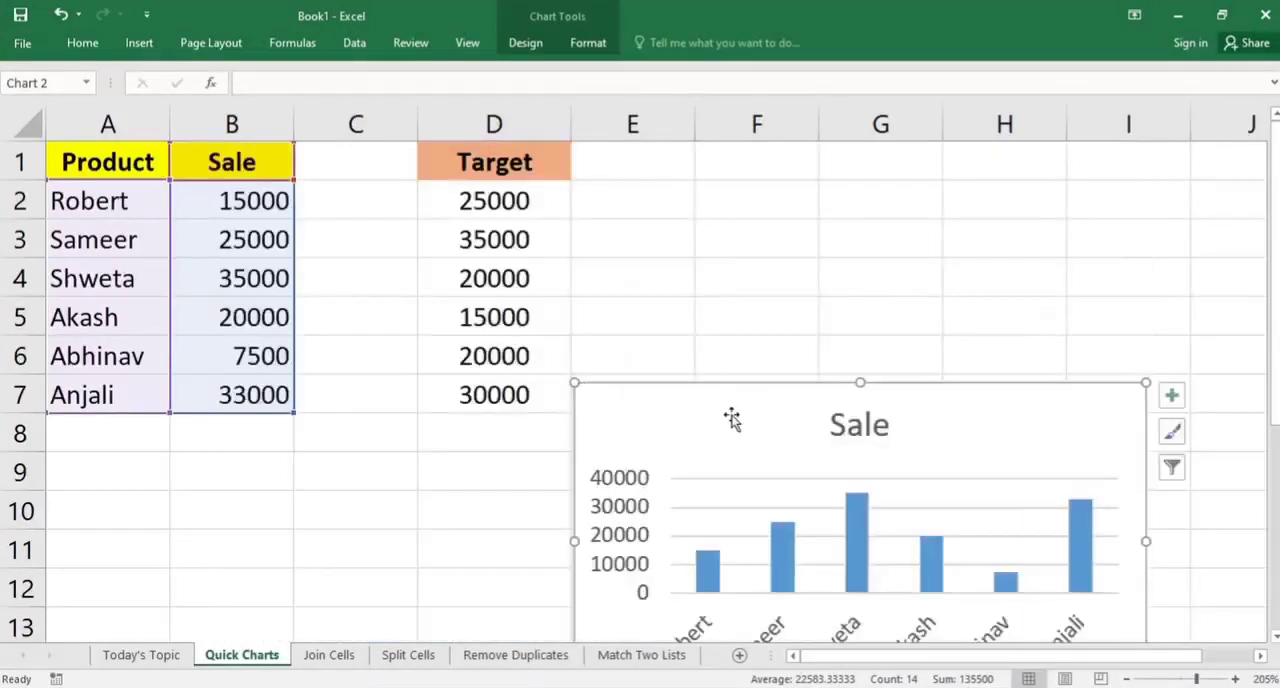
pyautogui.moveTo(740, 420)
pyautogui.mouseDown()
pyautogui.moveTo(737, 300)
pyautogui.moveTo(764, 205)
pyautogui.moveTo(751, 209)
pyautogui.moveTo(763, 209)
pyautogui.mouseUp()
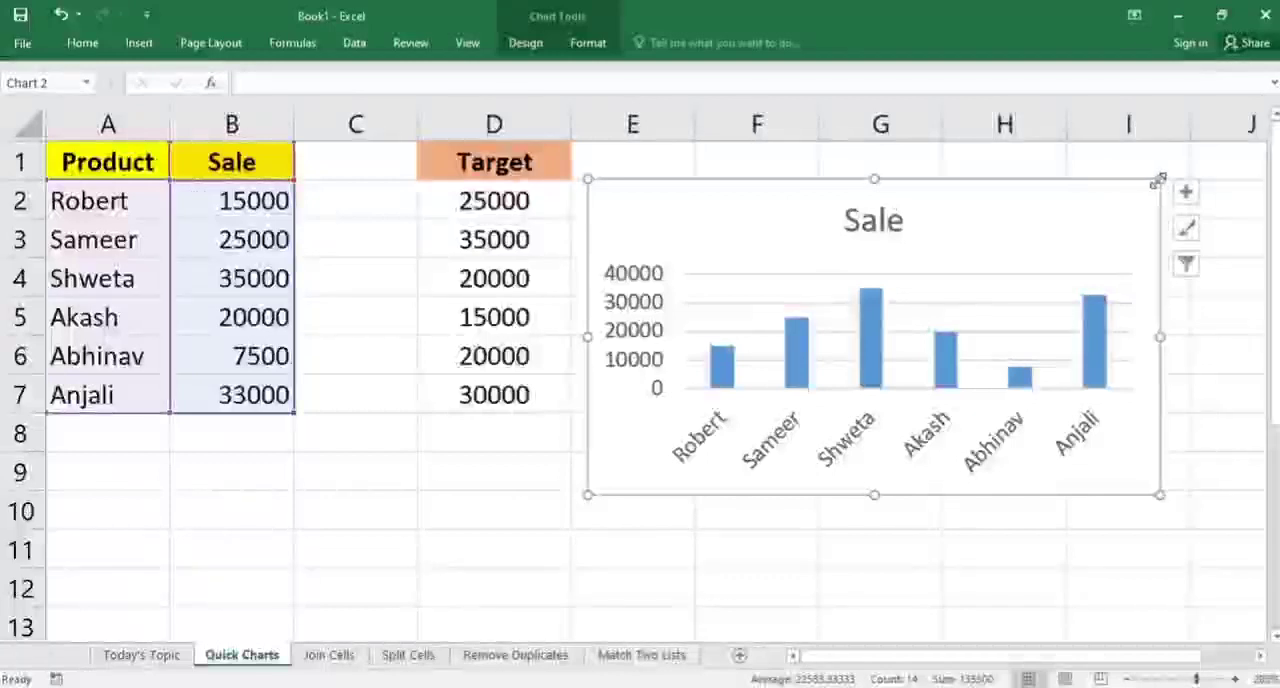
# Resize and reposition the Sale chart so it spans roughly columns E to I and rows 1 to 10
pyautogui.moveTo(1160, 179); pyautogui.dragTo(1051, 241)
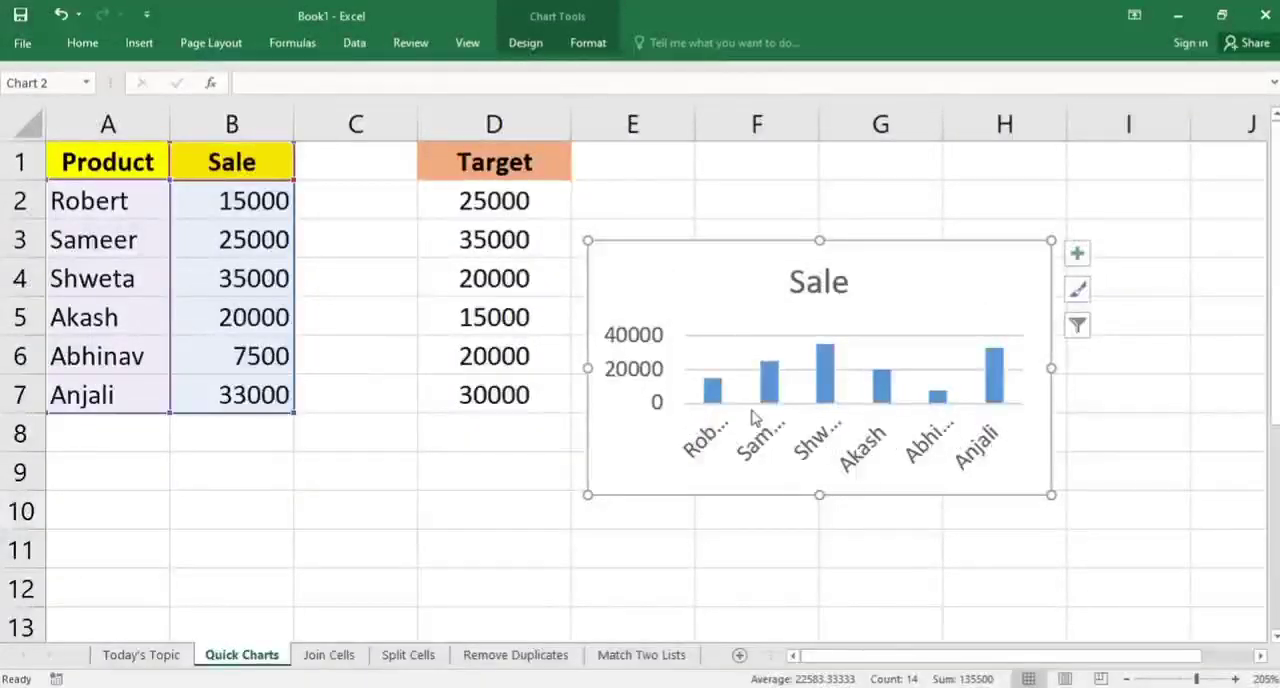
pyautogui.moveTo(1051, 241); pyautogui.dragTo(1080, 197)
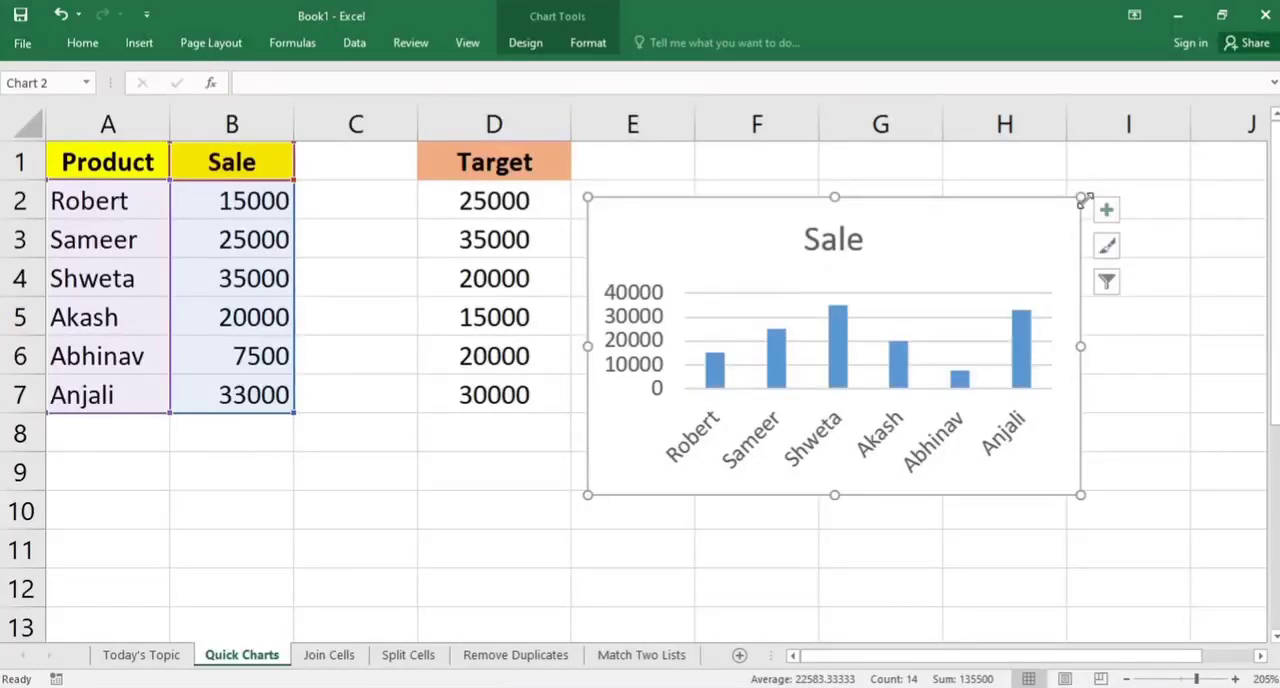
pyautogui.click(1086, 197)
pyautogui.click(1000, 218)
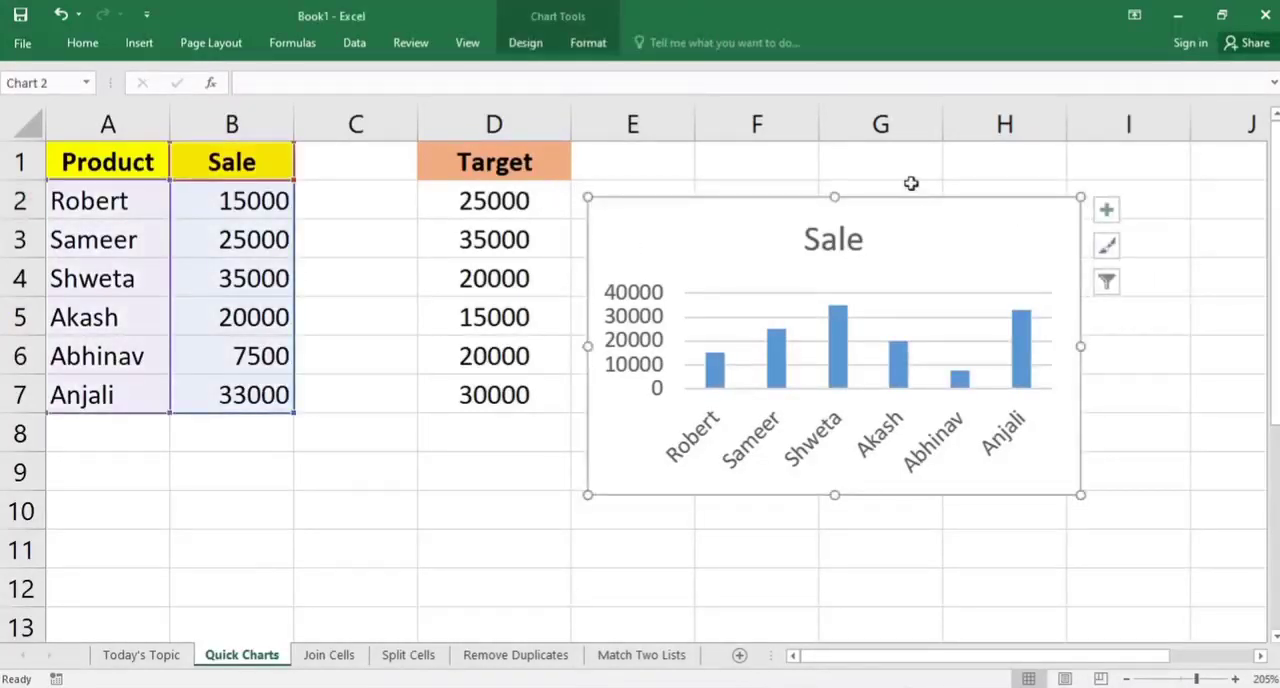
pyautogui.moveTo(926, 203); pyautogui.dragTo(945, 187)
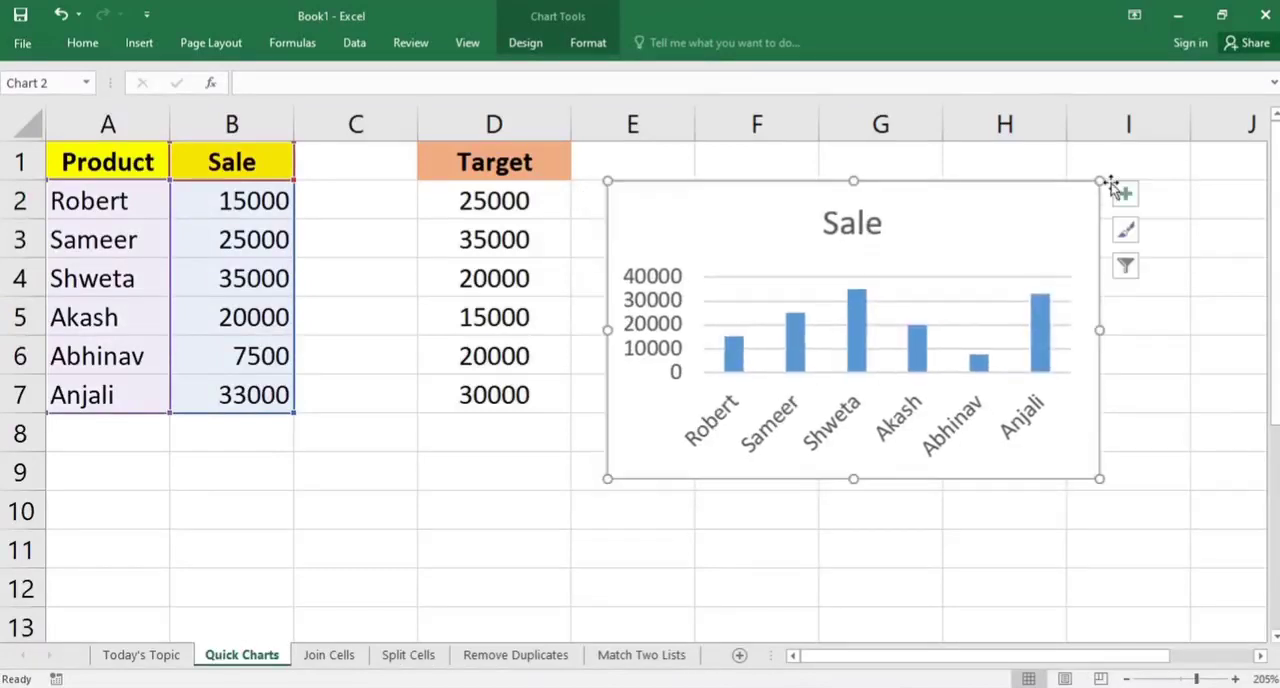
pyautogui.moveTo(1103, 180); pyautogui.dragTo(1119, 164)
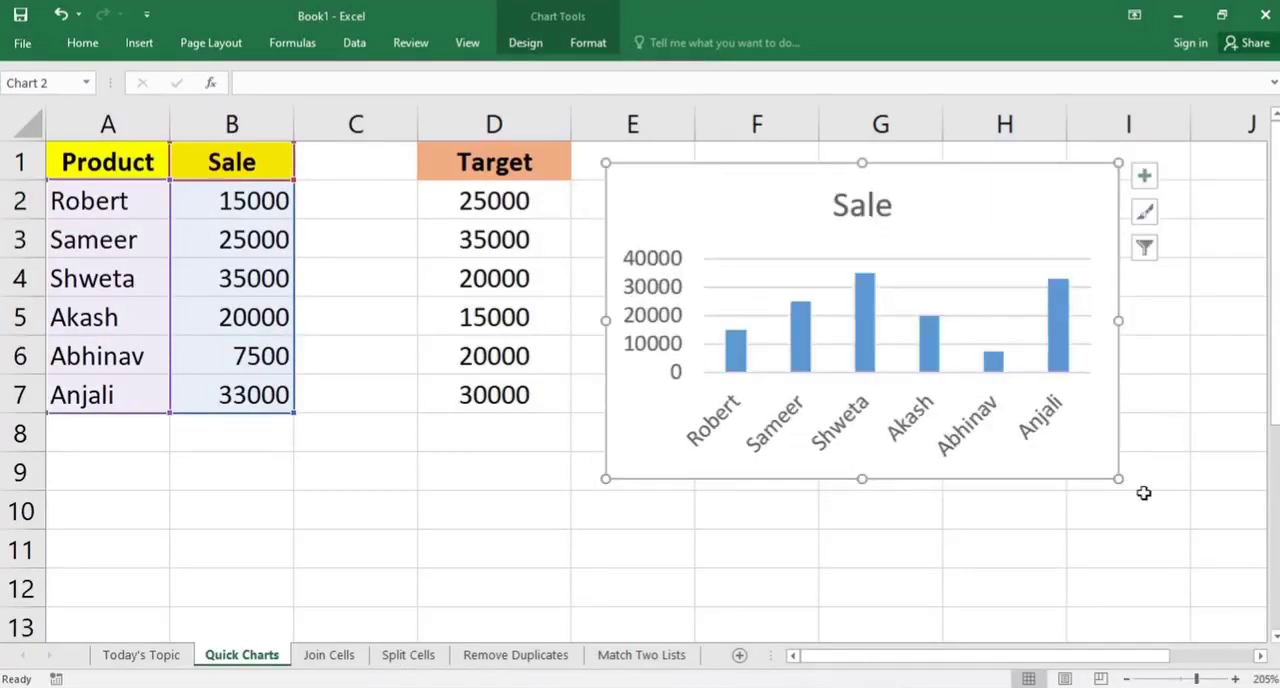
pyautogui.moveTo(1116, 479); pyautogui.dragTo(1195, 532)
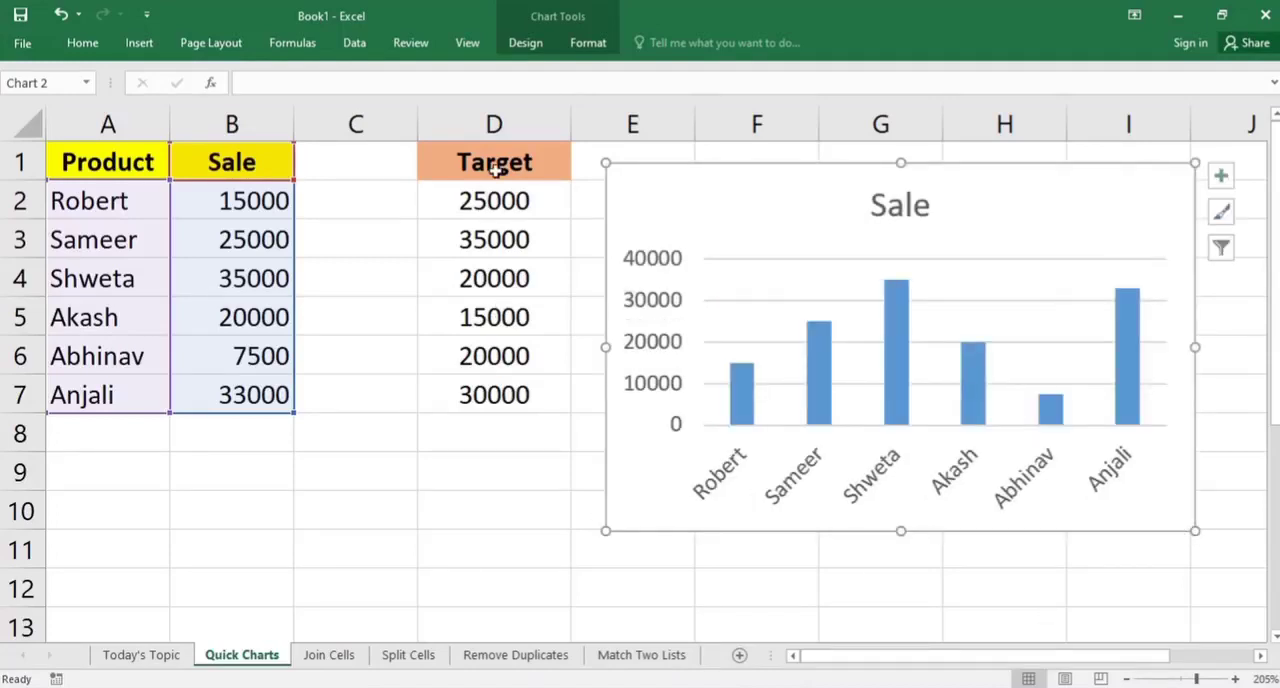
# Add the Target data from D1:D7 to the Sale chart as a second series by copying and pasting it
pyautogui.moveTo(497, 170); pyautogui.dragTo(518, 397)
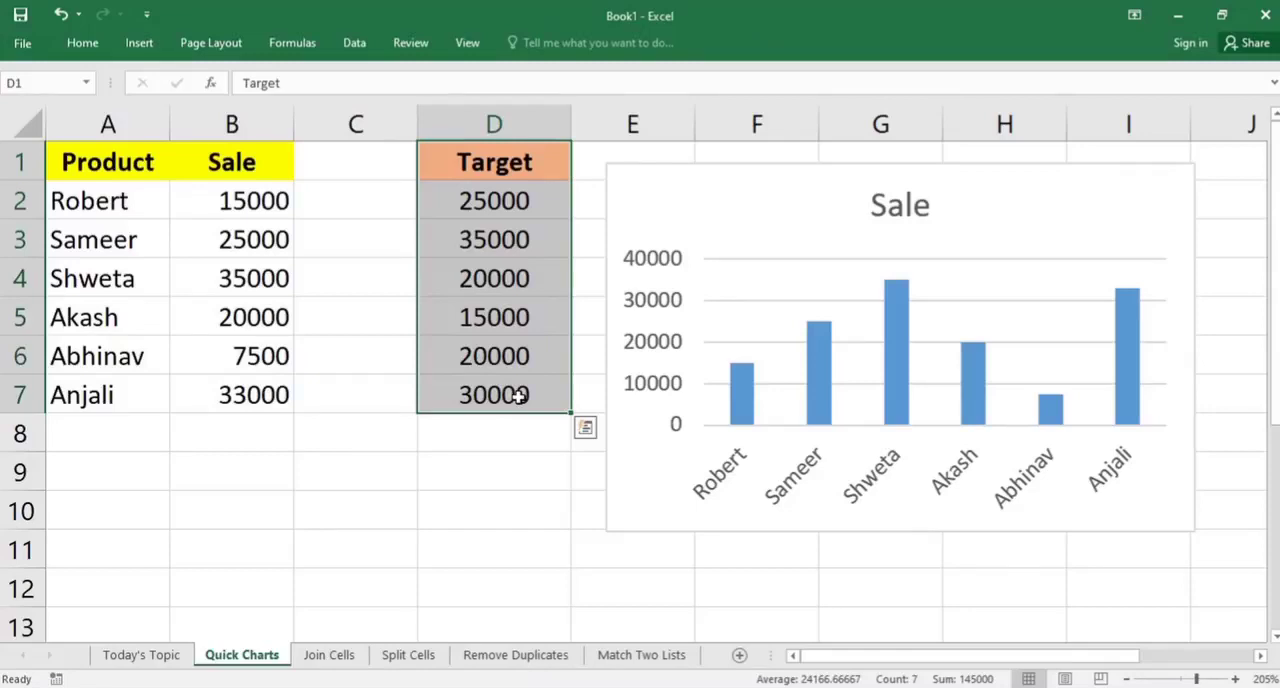
pyautogui.hotkey('ctrl', 'c')
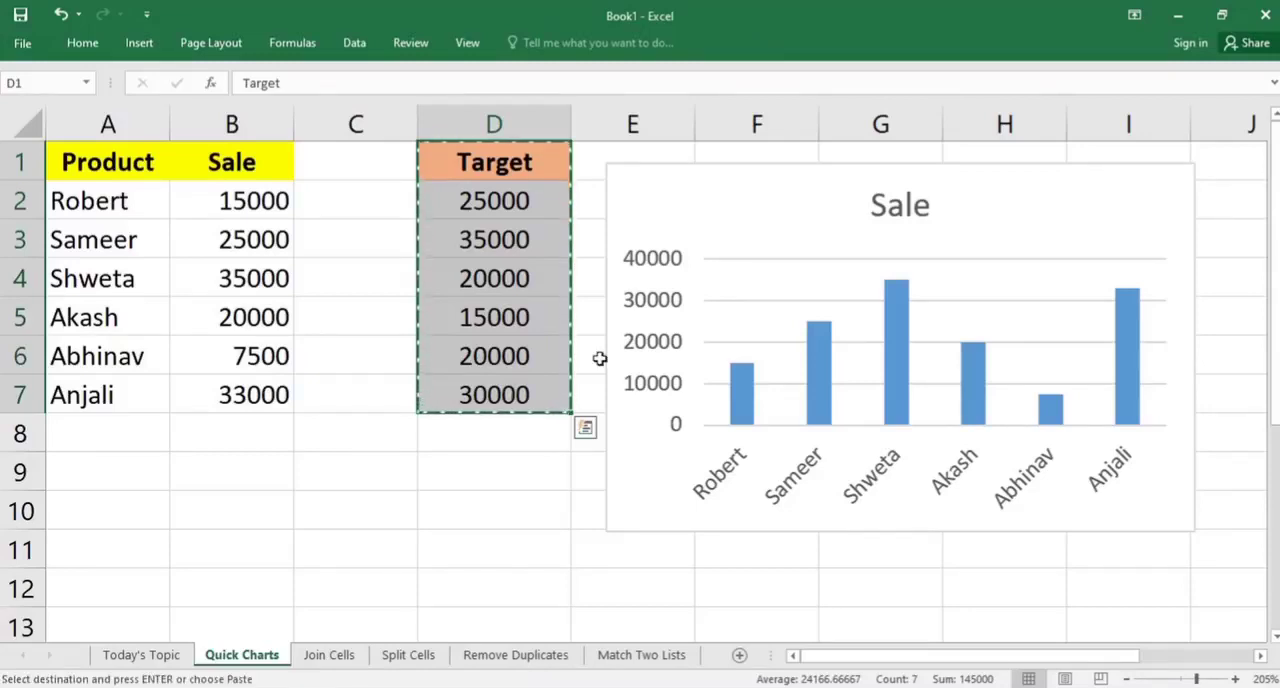
pyautogui.click(772, 165)
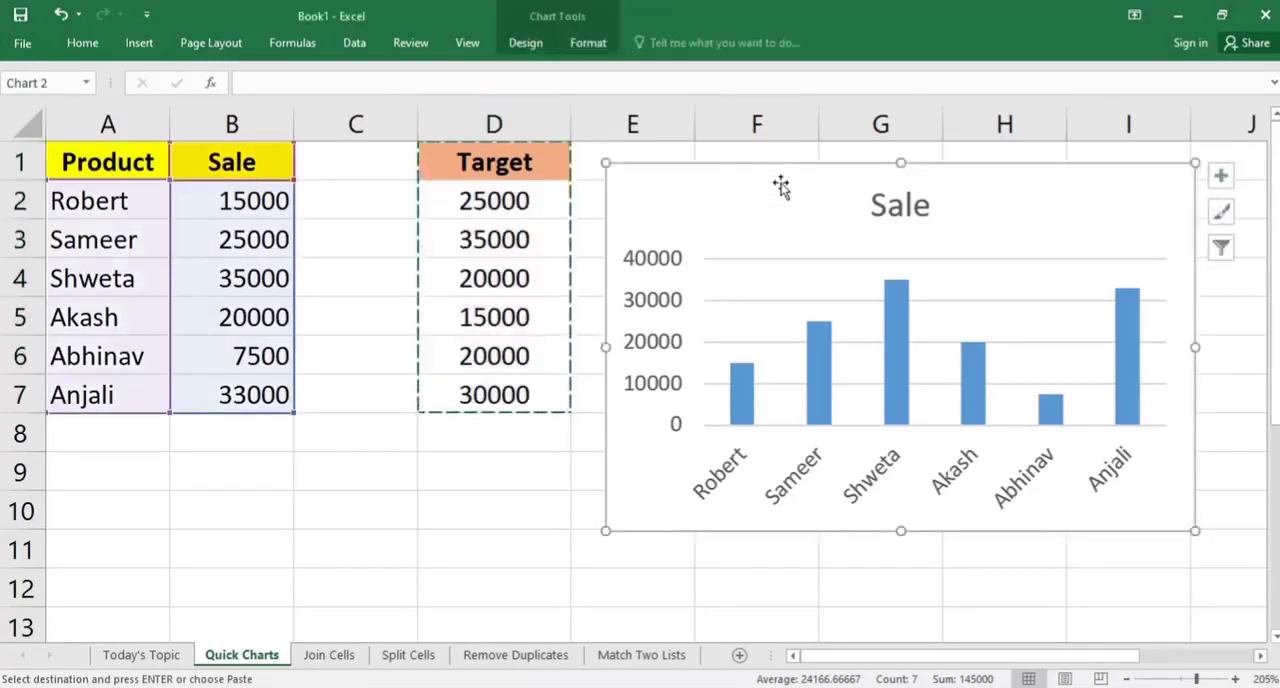
pyautogui.hotkey('ctrl', 'v')
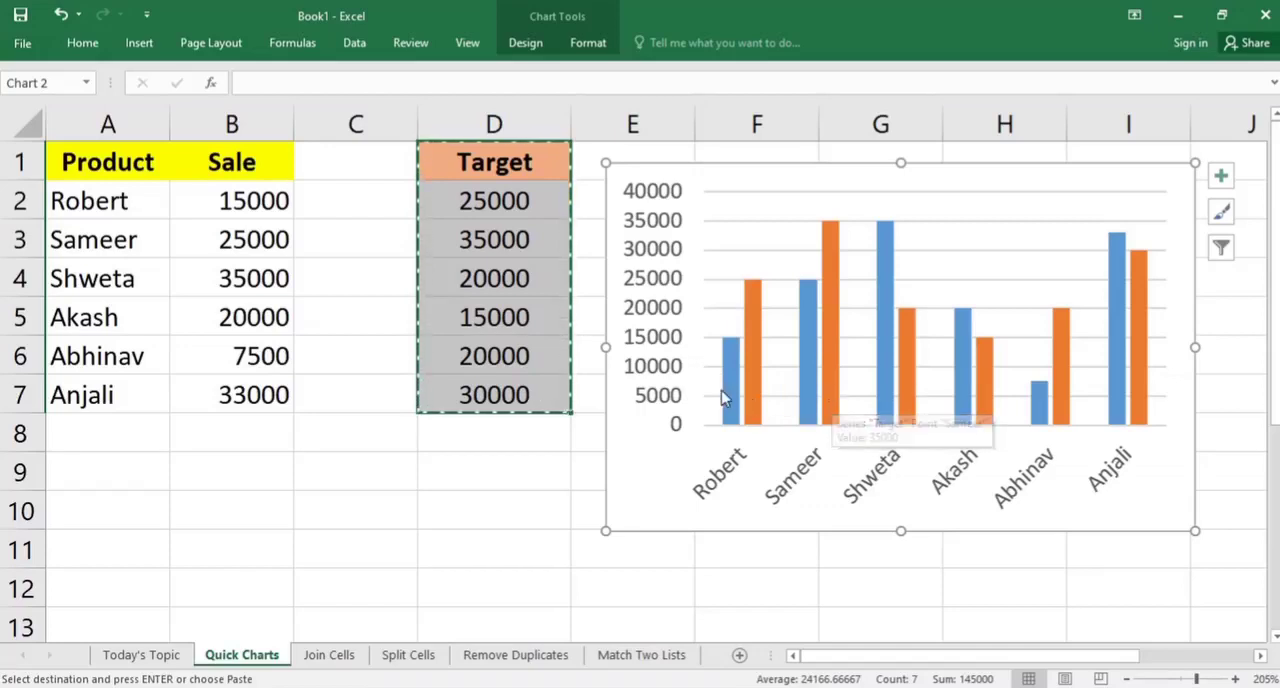
pyautogui.moveTo(754, 380)
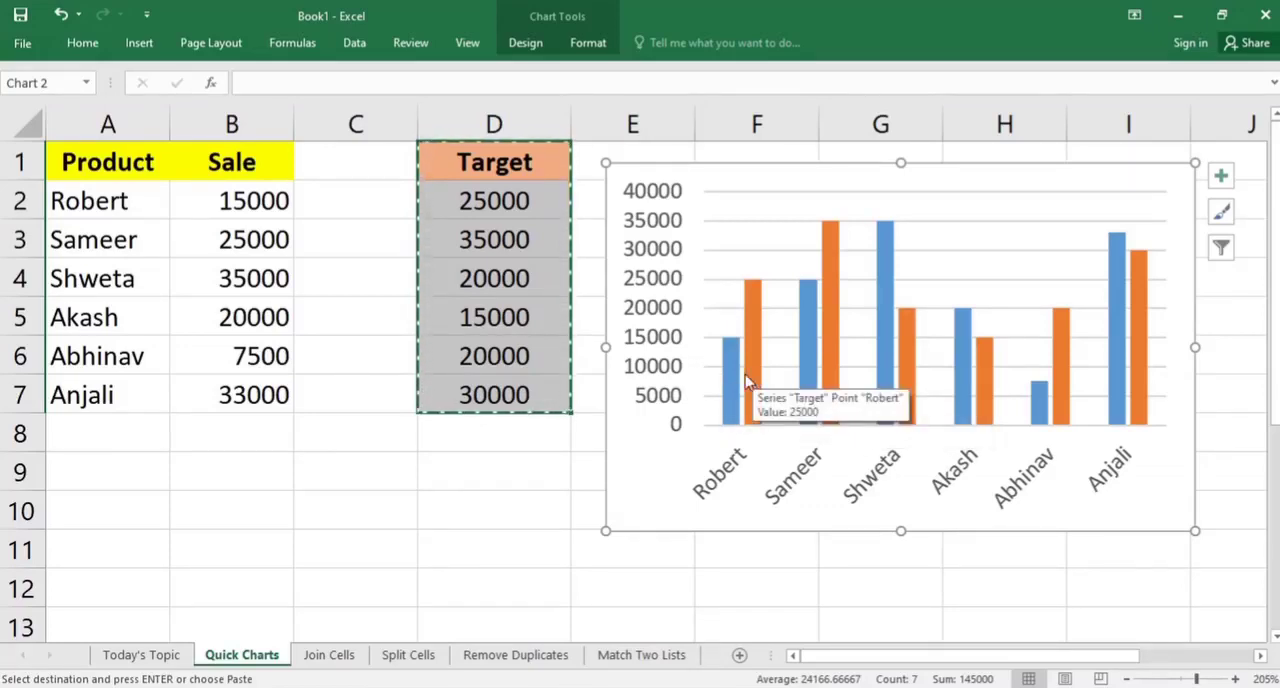
pyautogui.moveTo(734, 423)
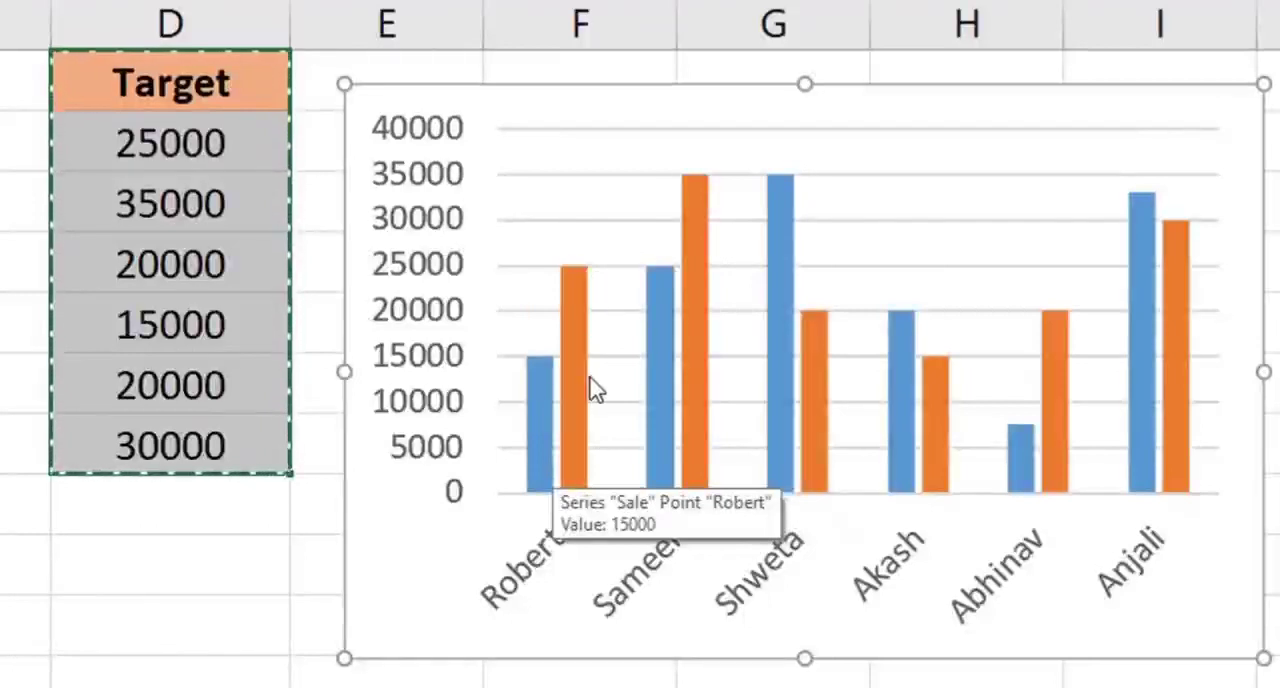
pyautogui.moveTo(571, 391)
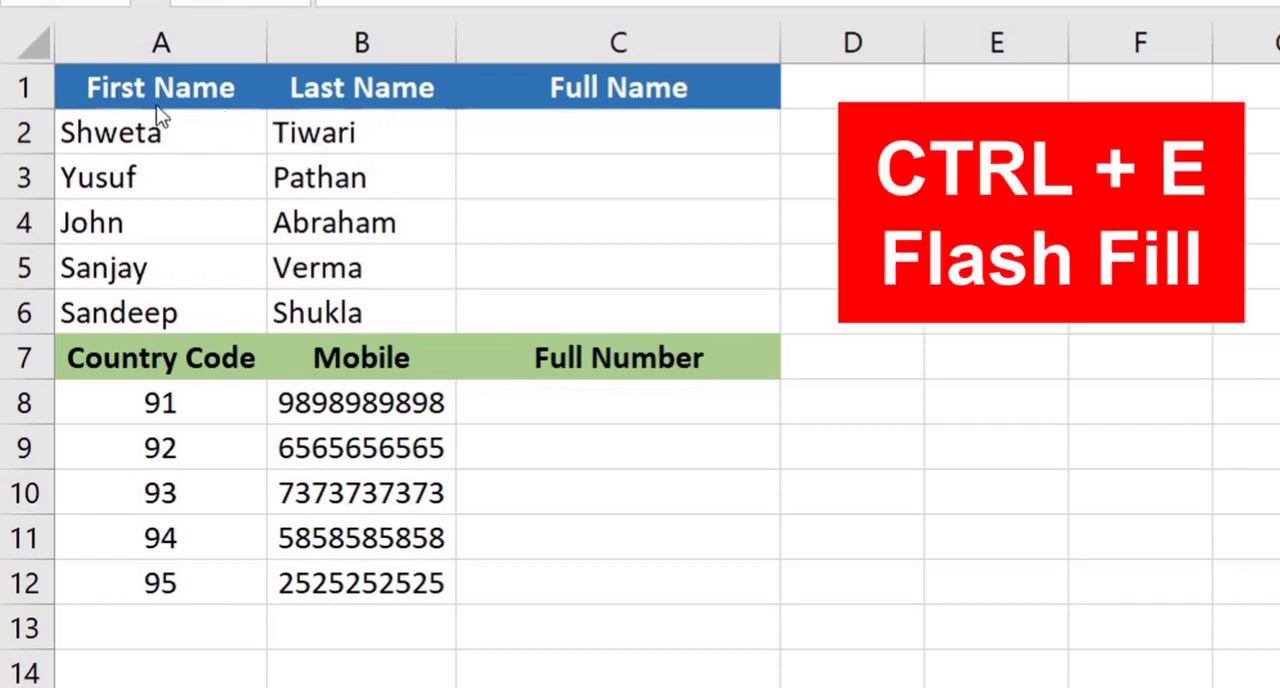
pyautogui.moveTo(151, 92); pyautogui.dragTo(126, 300)
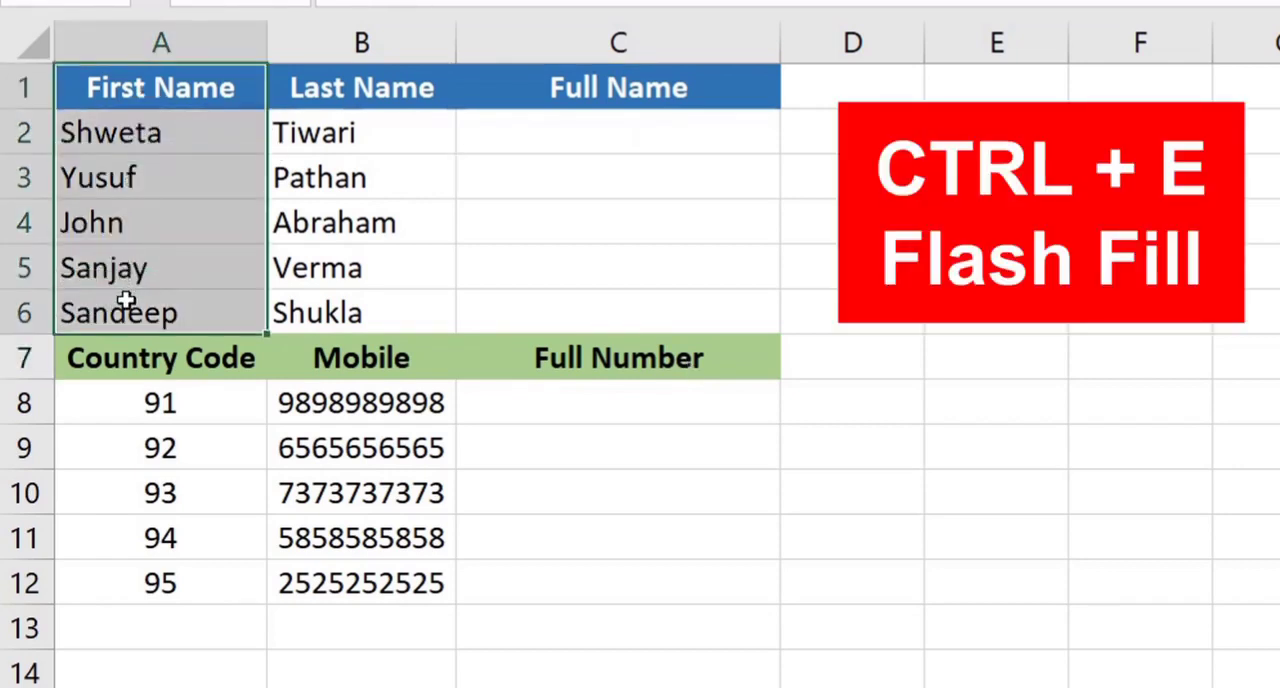
pyautogui.moveTo(346, 88); pyautogui.dragTo(352, 305)
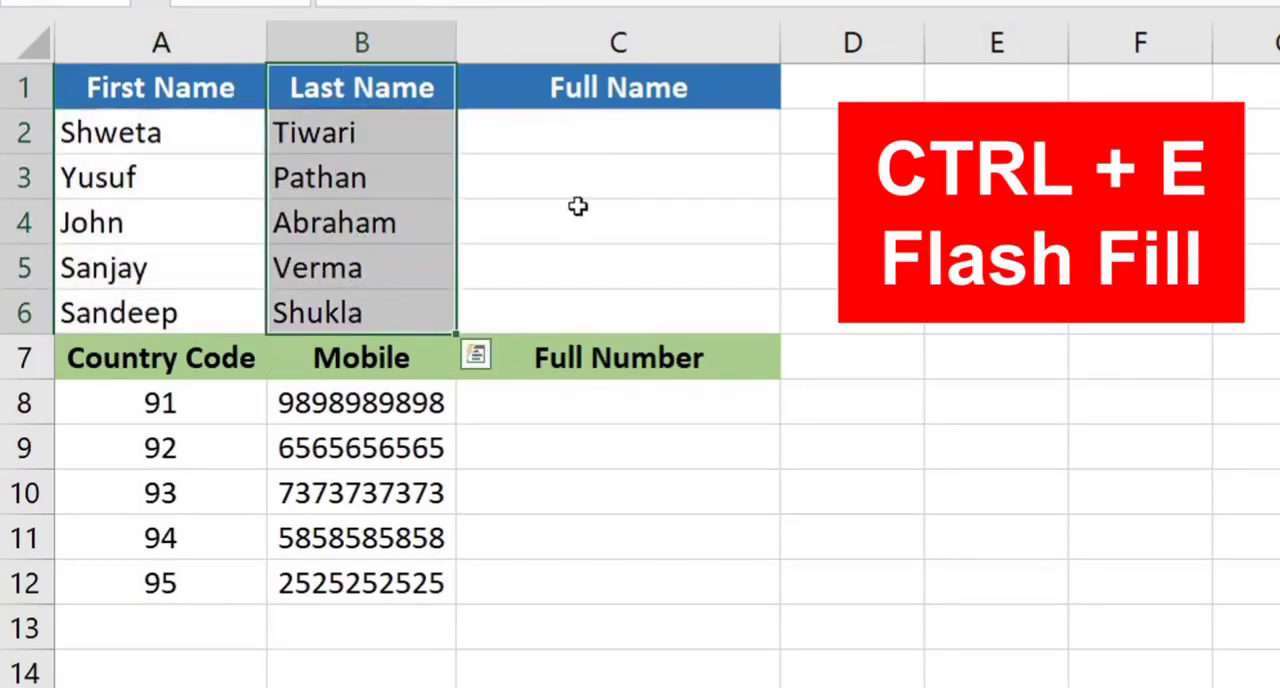
pyautogui.click(606, 134)
pyautogui.moveTo(181, 132); pyautogui.dragTo(417, 131)
pyautogui.click(614, 140)
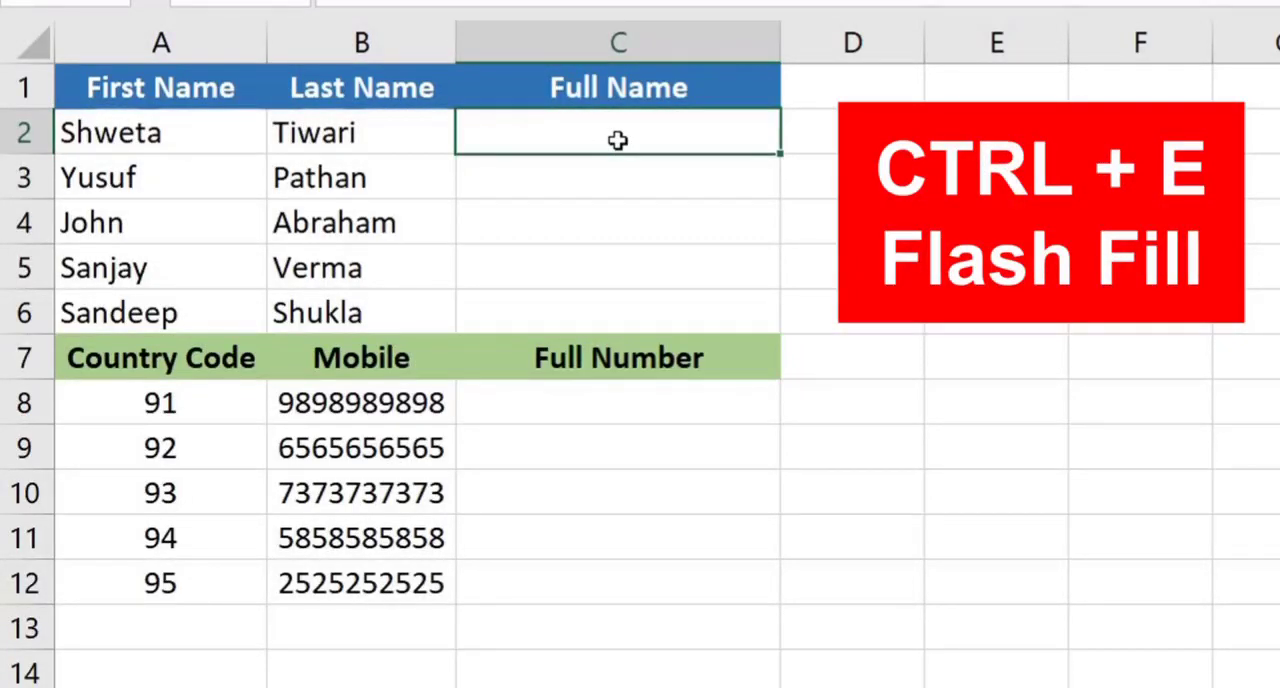
pyautogui.moveTo(234, 143); pyautogui.dragTo(215, 297)
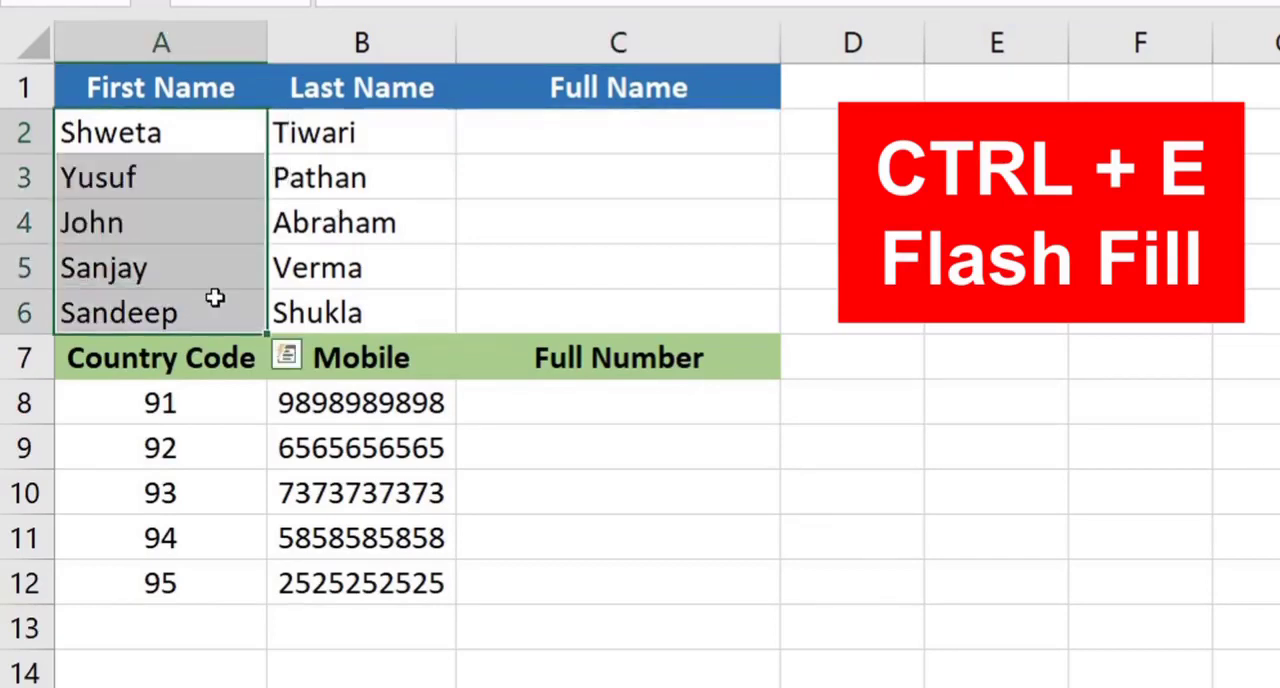
pyautogui.moveTo(145, 131); pyautogui.dragTo(226, 131)
pyautogui.click(597, 132)
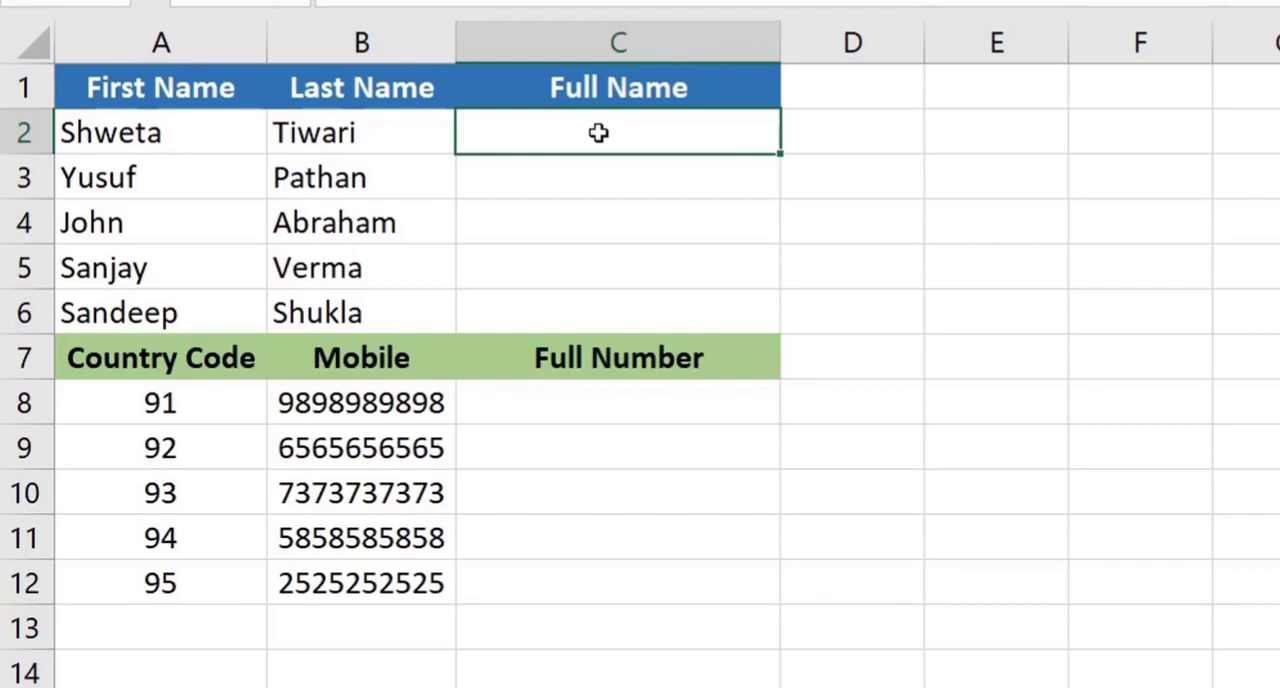
pyautogui.click(195, 129)
pyautogui.click(338, 130)
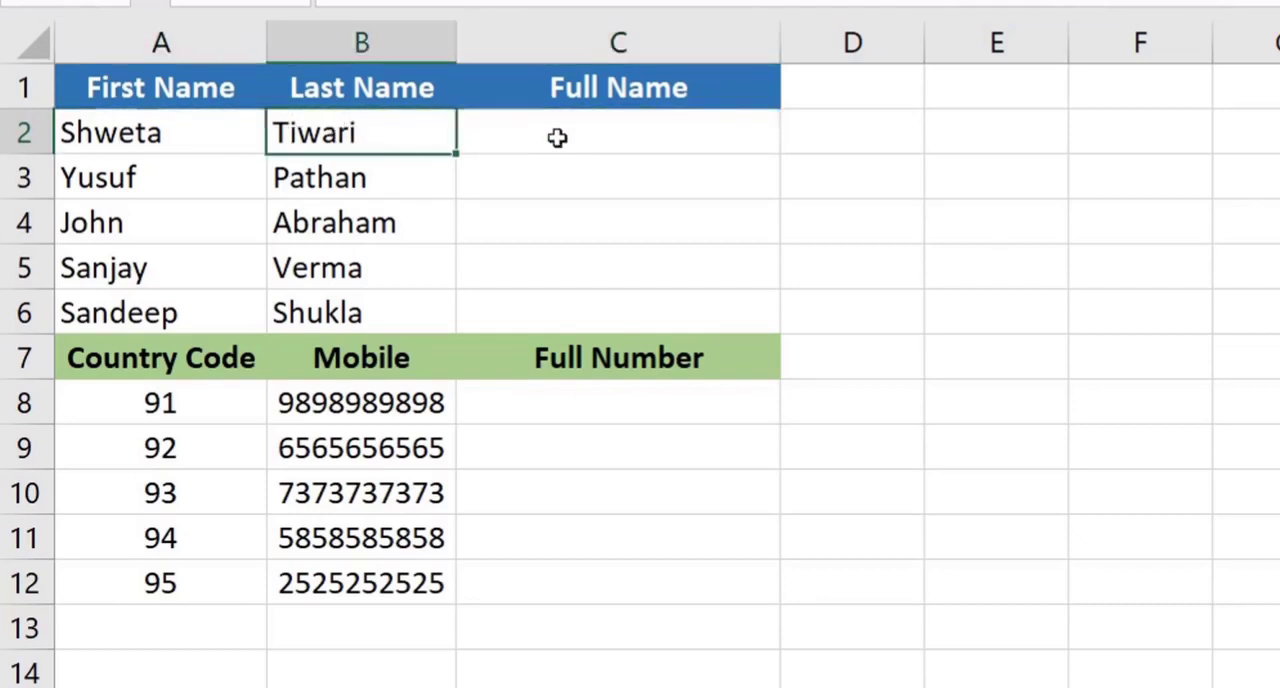
# Enter the first row's combined first and last name in C2, and Flash Fill the cells below in column C
pyautogui.click(560, 138)
pyautogui.write('Shwe')
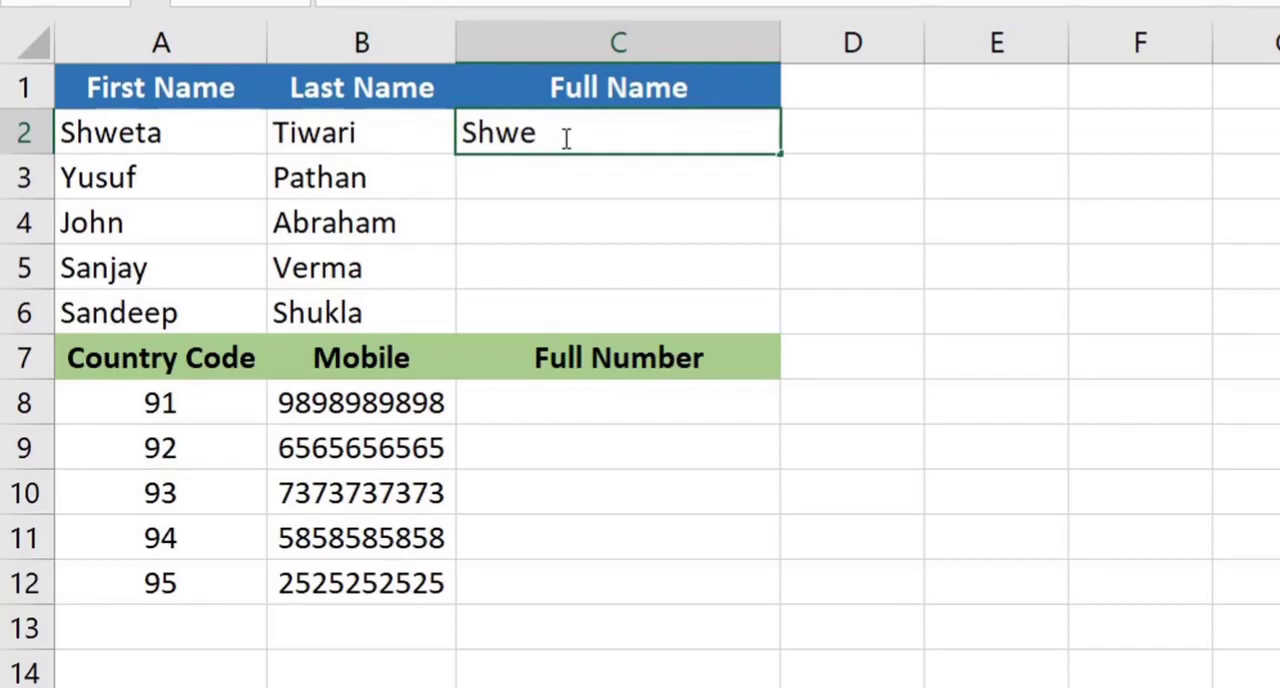
pyautogui.write('ta Tiwari')
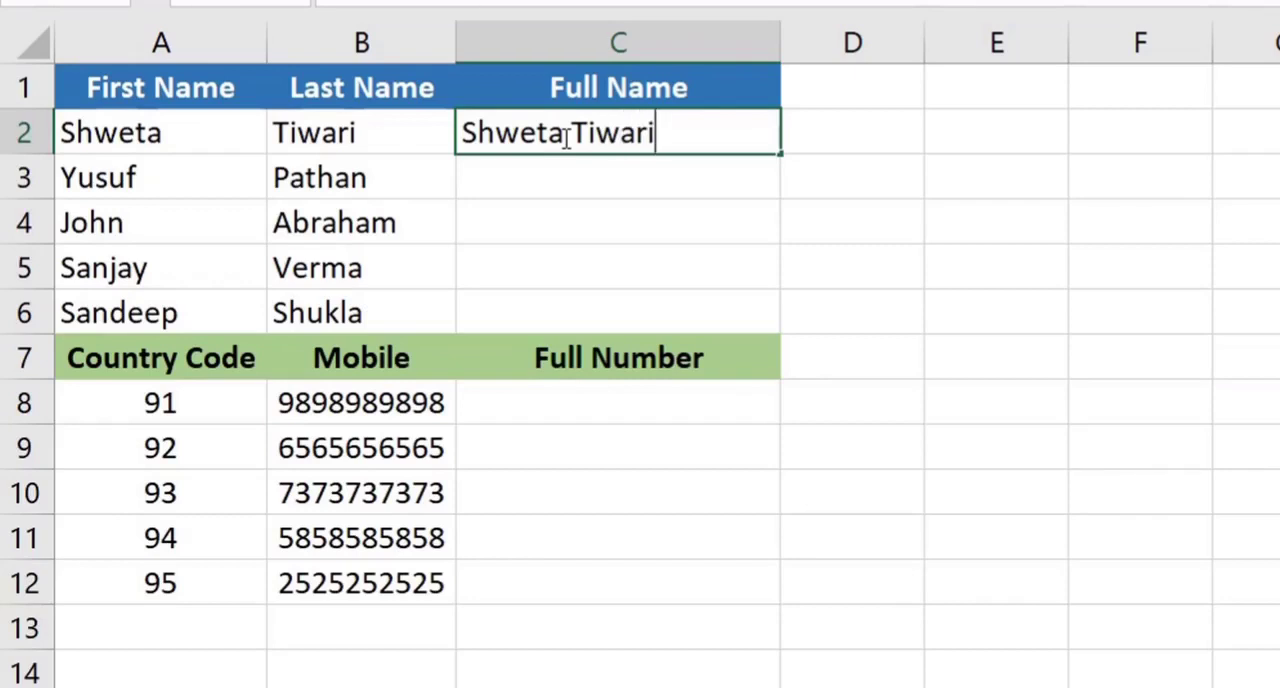
pyautogui.press('Return')
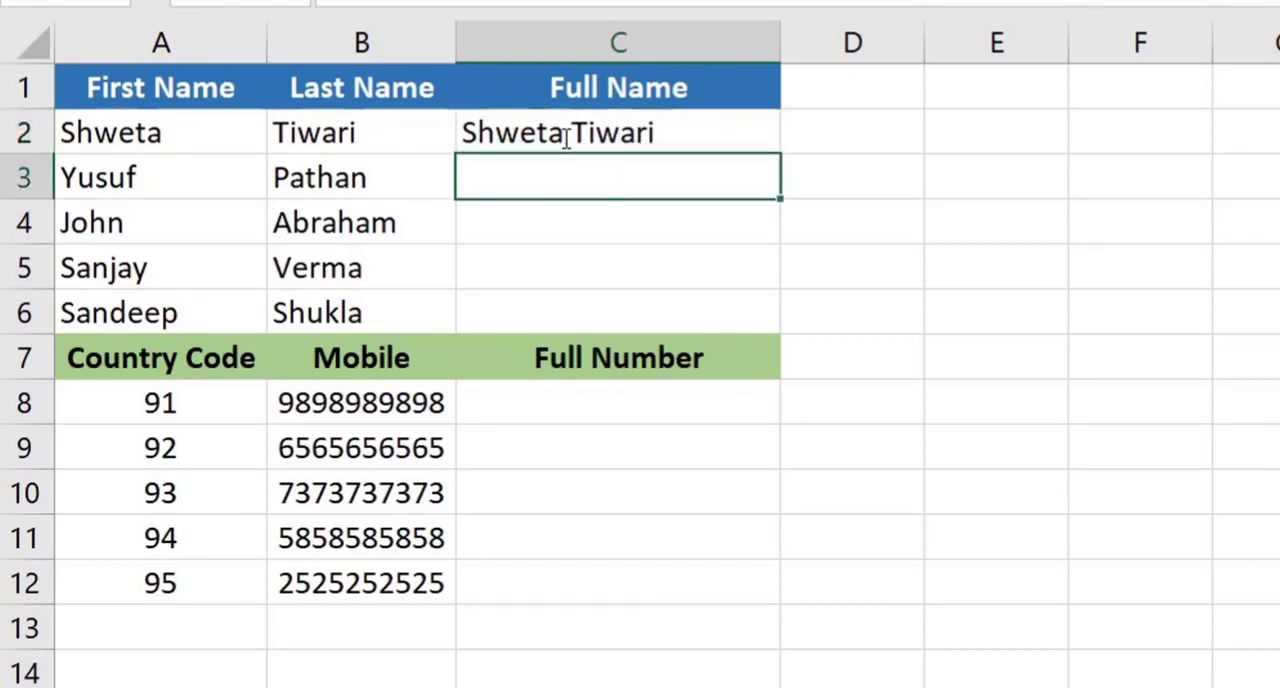
pyautogui.hotkey('ctrl', 'e')
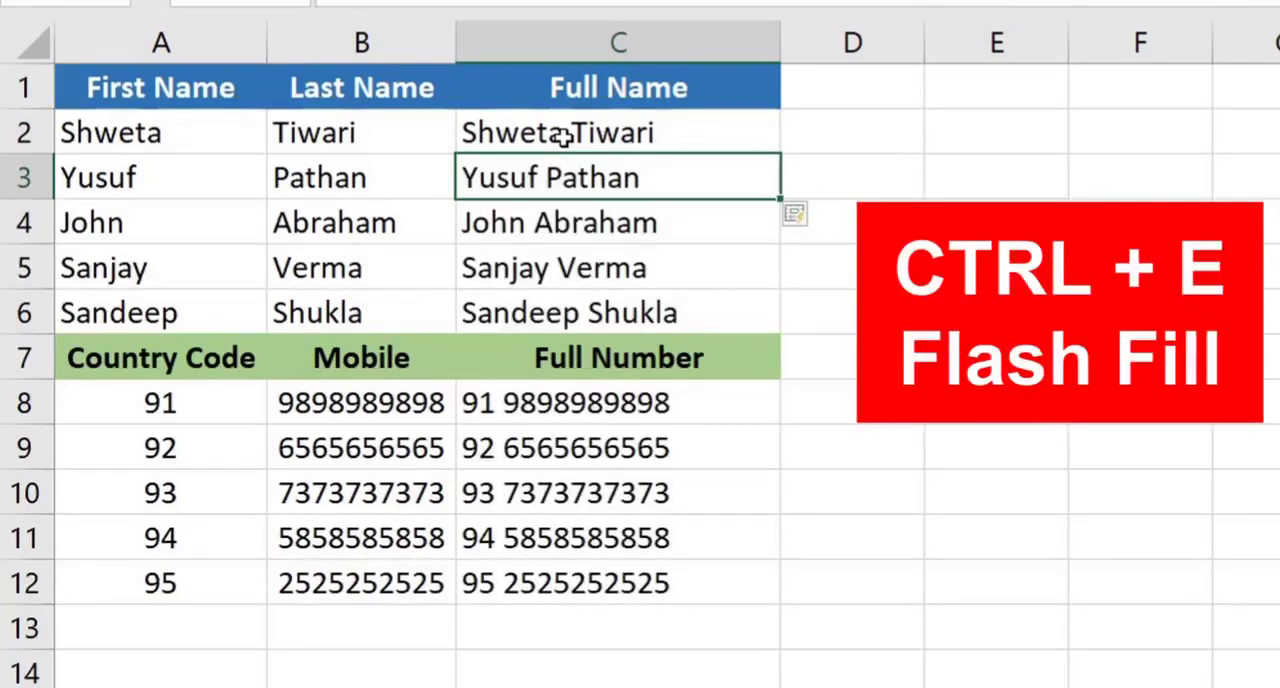
# Clear the filled values from the Full Number cells C8:C12
pyautogui.moveTo(586, 120); pyautogui.dragTo(571, 305)
pyautogui.moveTo(551, 391); pyautogui.dragTo(593, 583)
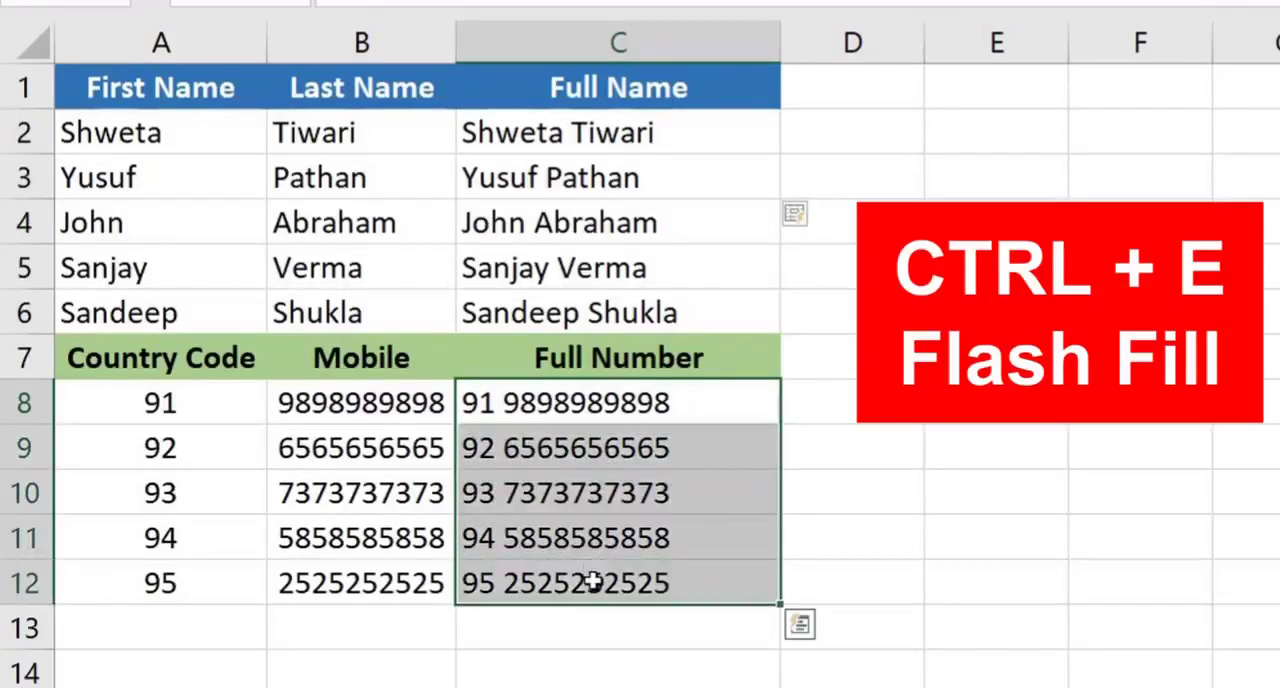
pyautogui.press('Delete')
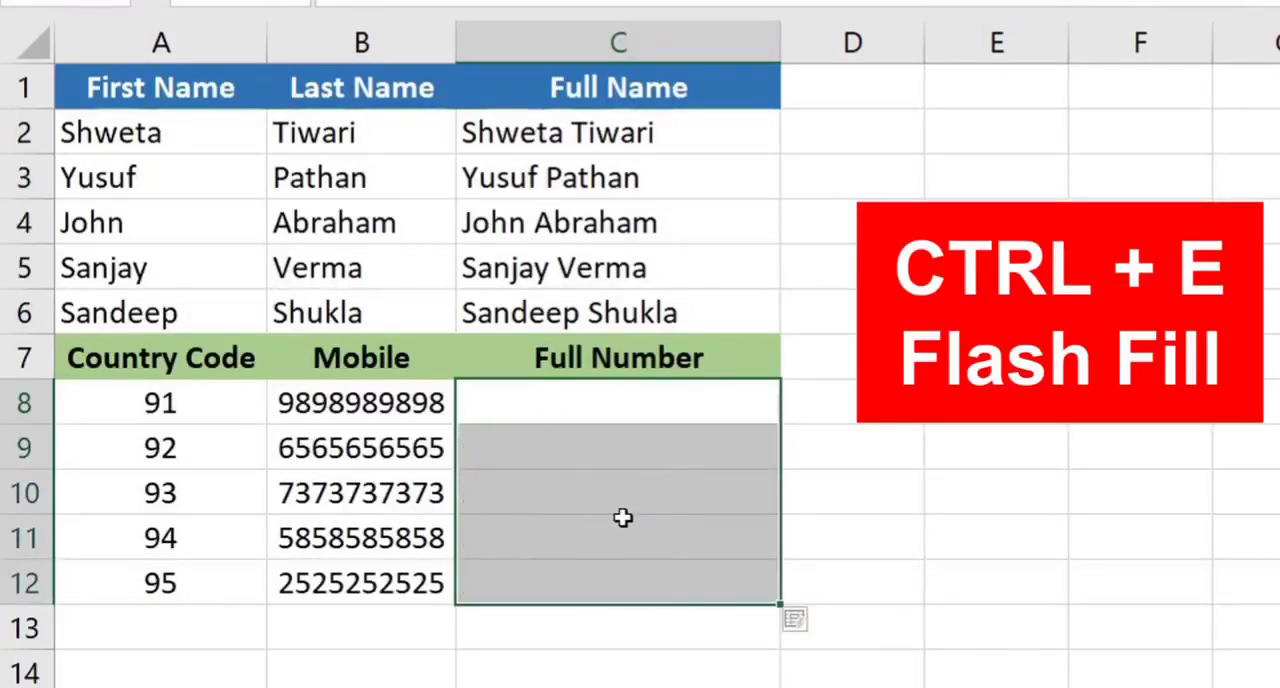
# Enter the label "Flash Fill" in cell D2 beside the completed Full Name column
pyautogui.moveTo(606, 132); pyautogui.dragTo(594, 297)
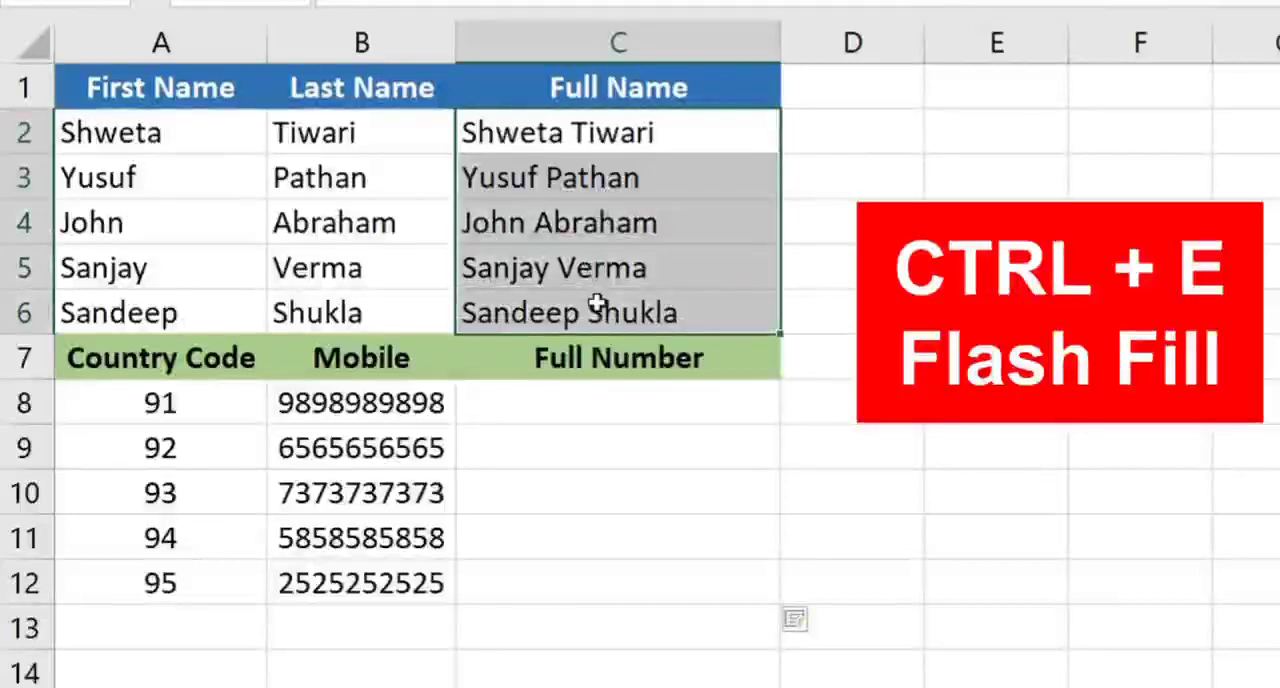
pyautogui.click(640, 140)
pyautogui.click(892, 138)
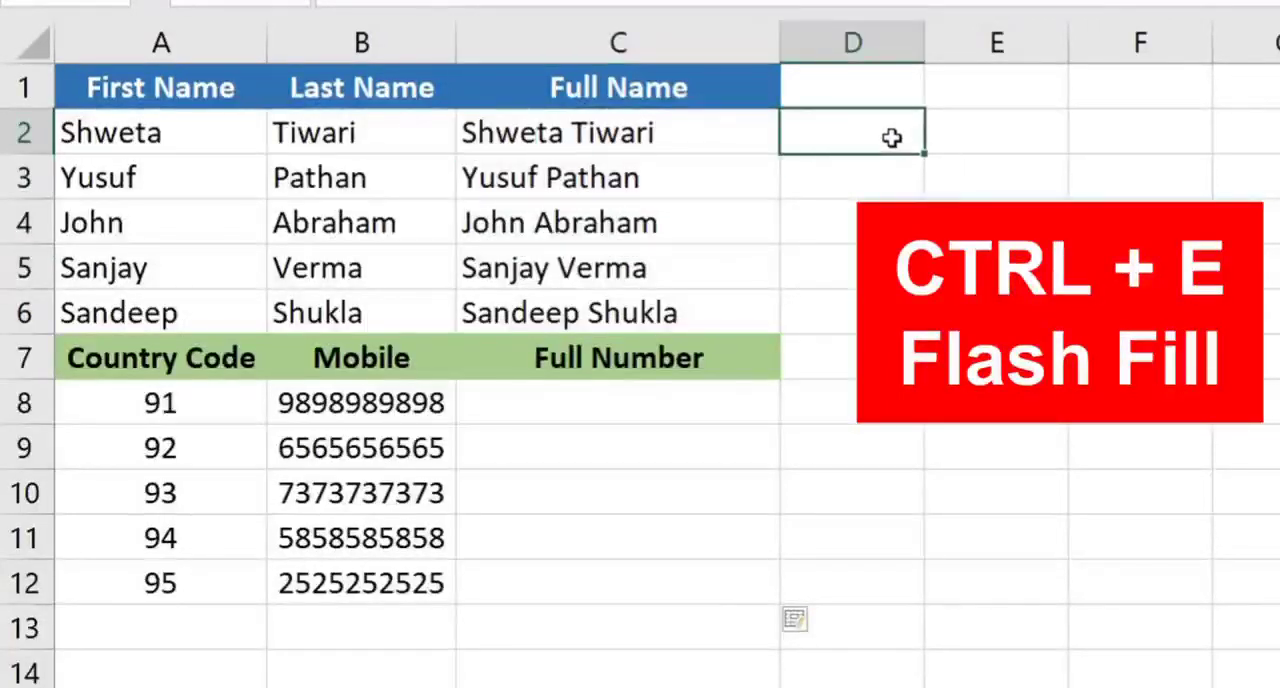
pyautogui.write('Flash ')
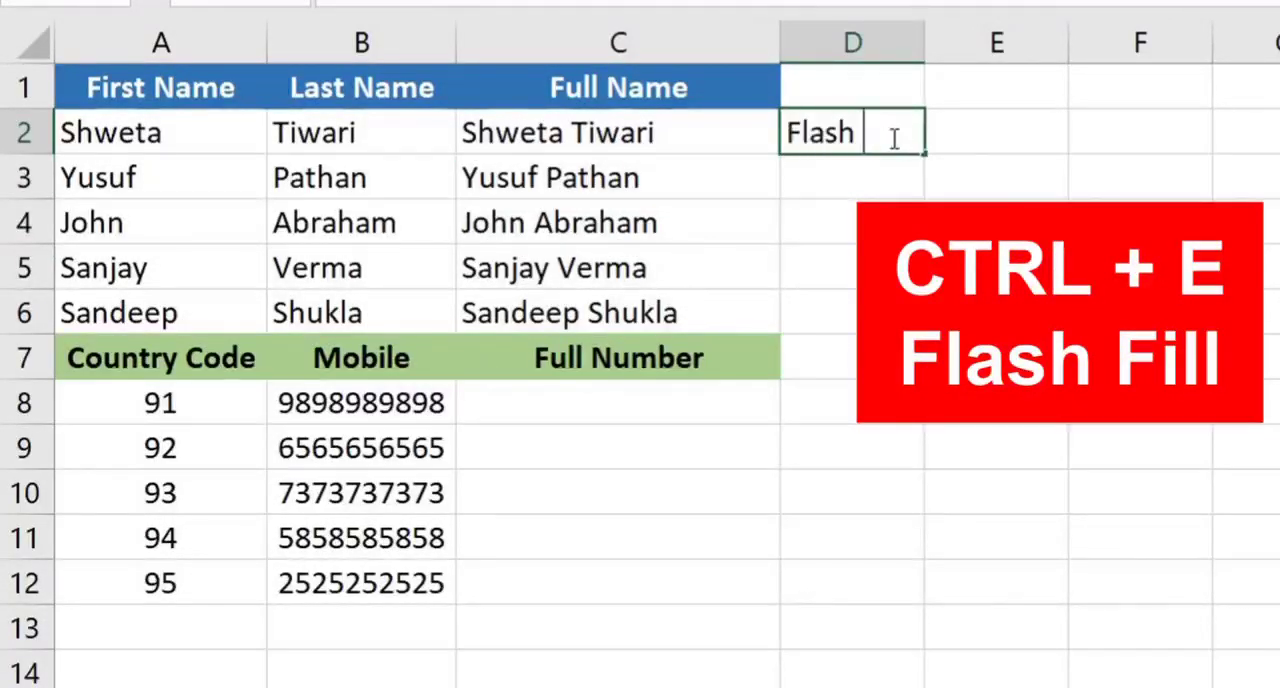
pyautogui.write('Fill')
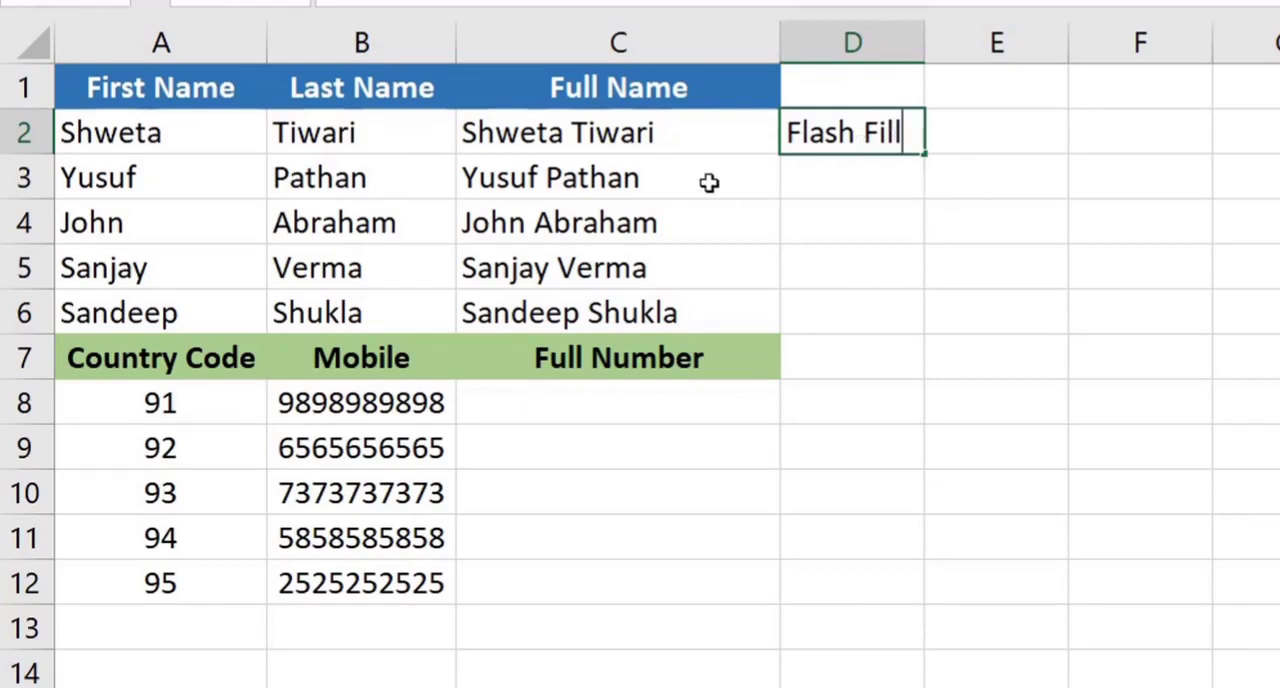
# Clear the Full Name cells C2:C6 and enter the first row's combined first and last name in C2
pyautogui.moveTo(697, 131); pyautogui.dragTo(694, 302)
pyautogui.press('Delete')
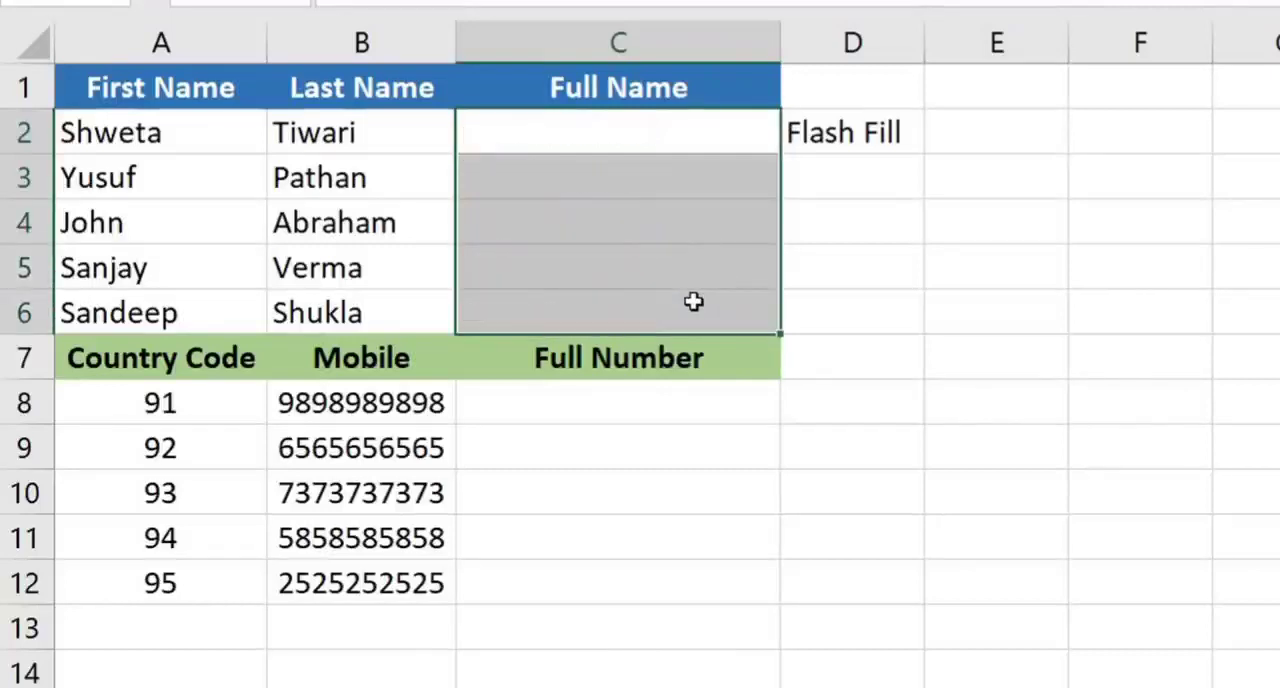
pyautogui.click(558, 131)
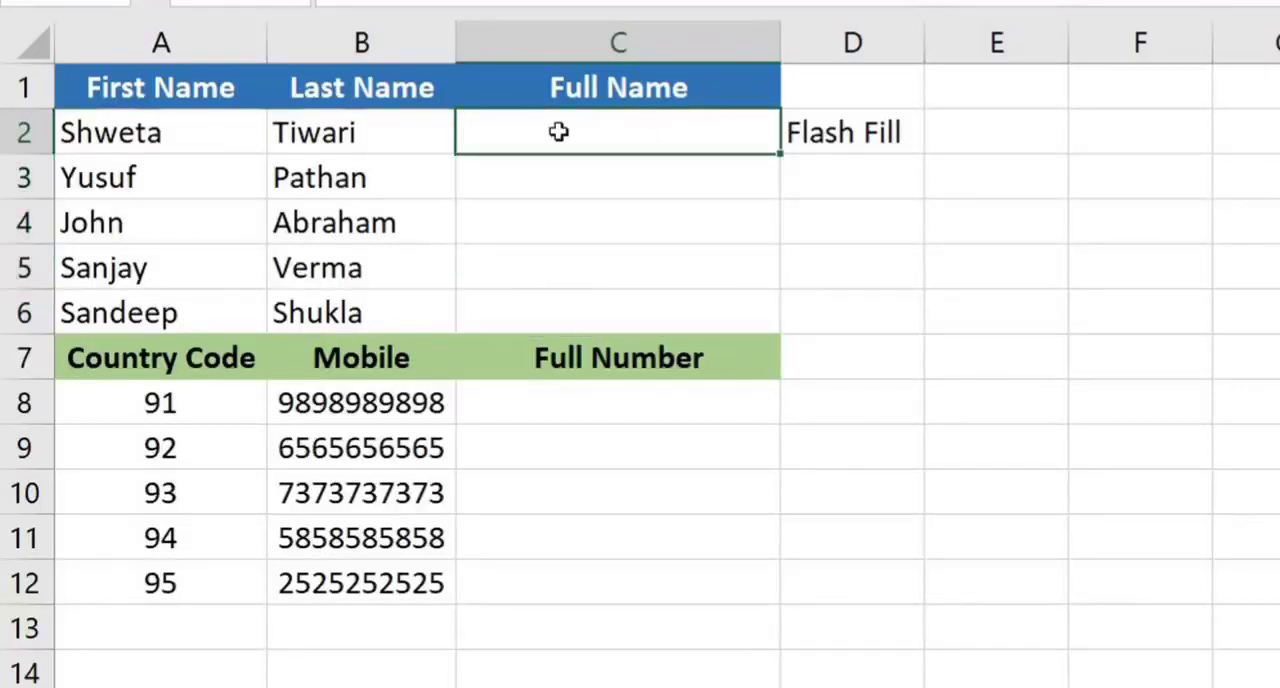
pyautogui.moveTo(131, 128); pyautogui.dragTo(124, 290)
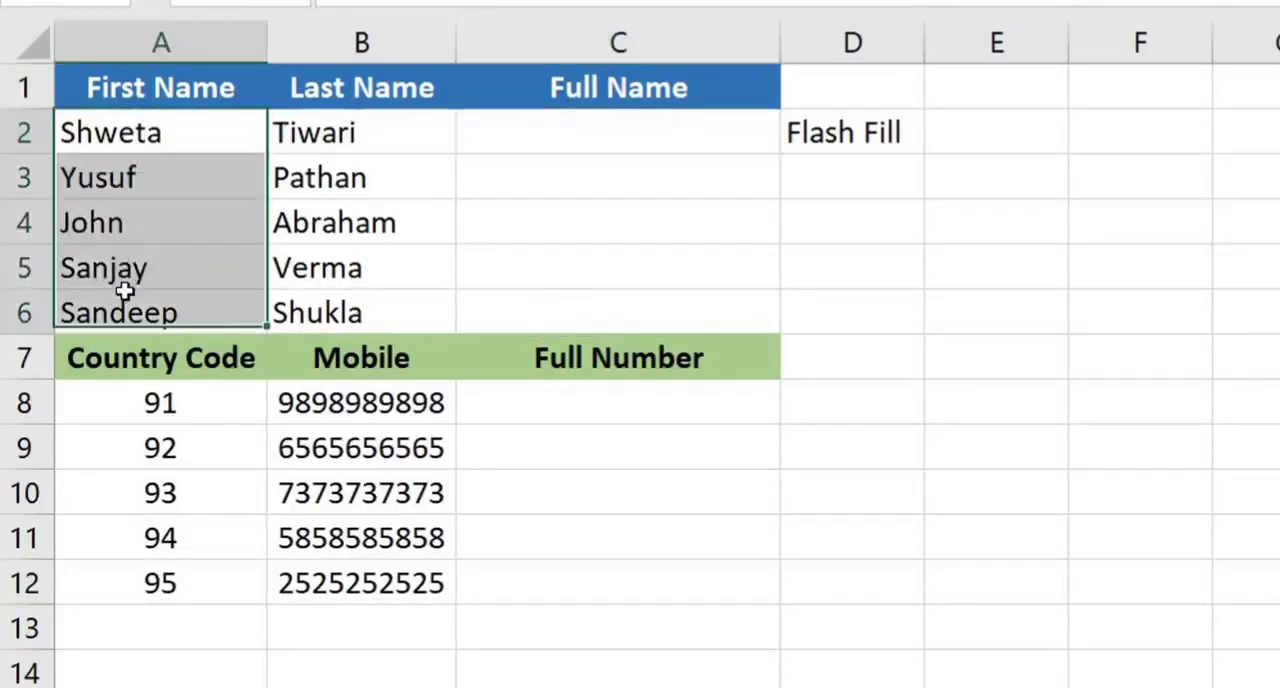
pyautogui.click(175, 130)
pyautogui.click(555, 138)
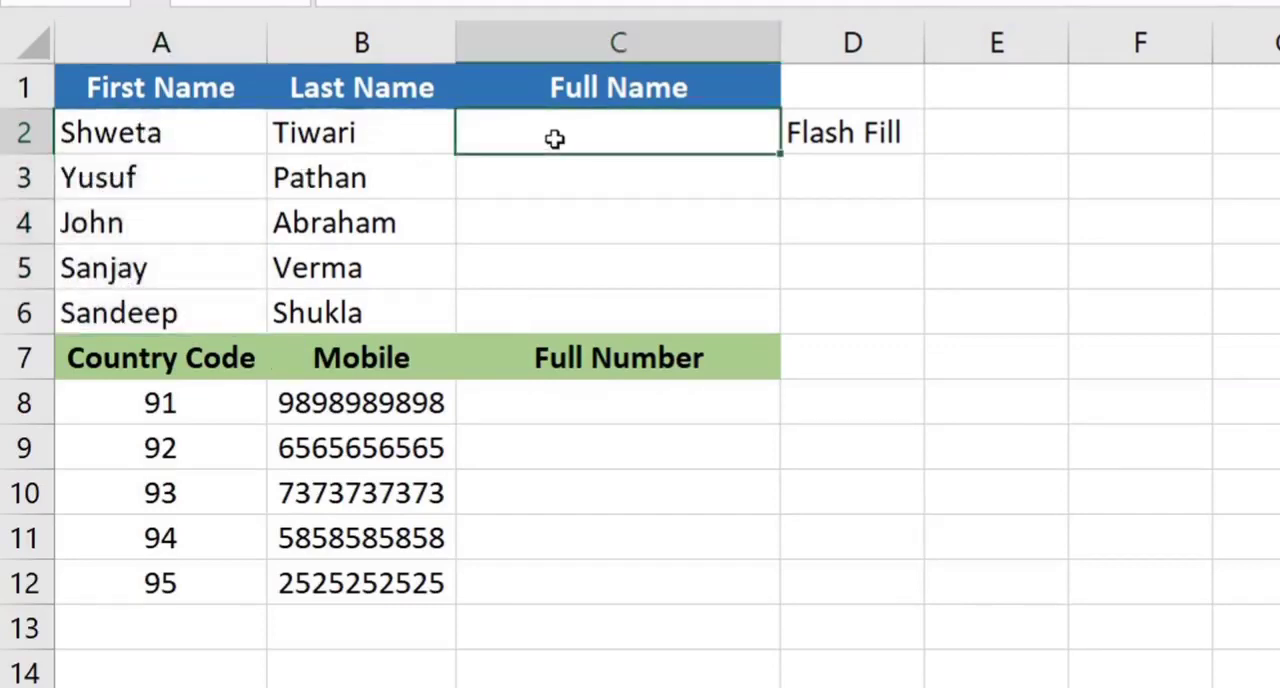
pyautogui.write('Shwet')
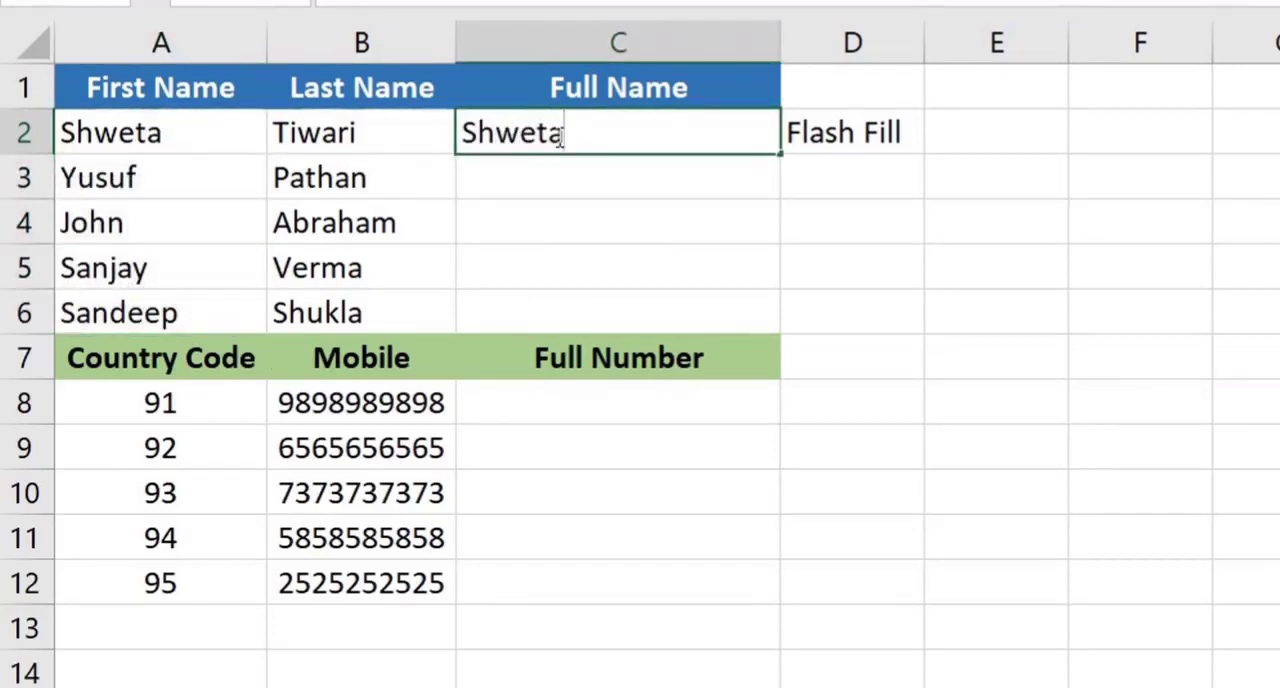
pyautogui.write('a Tiwari')
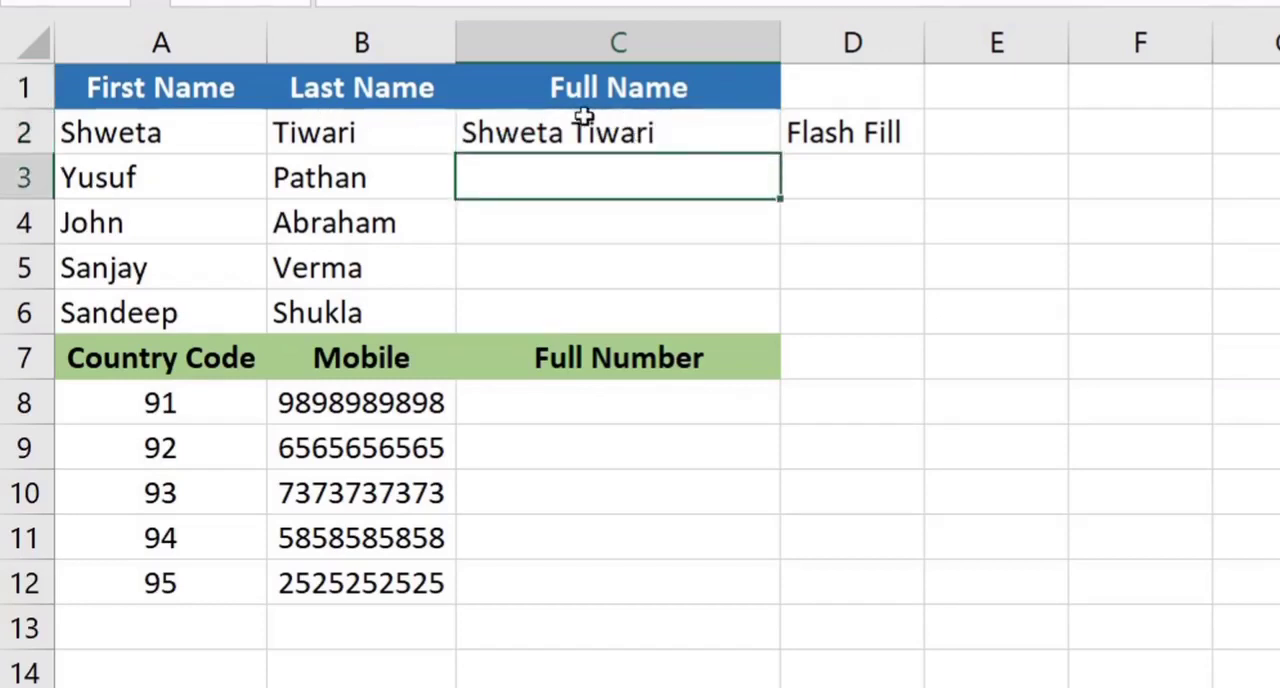
# Try to Flash Fill the remaining Full Name cells with the whole range C3:C6 selected
pyautogui.click(580, 133)
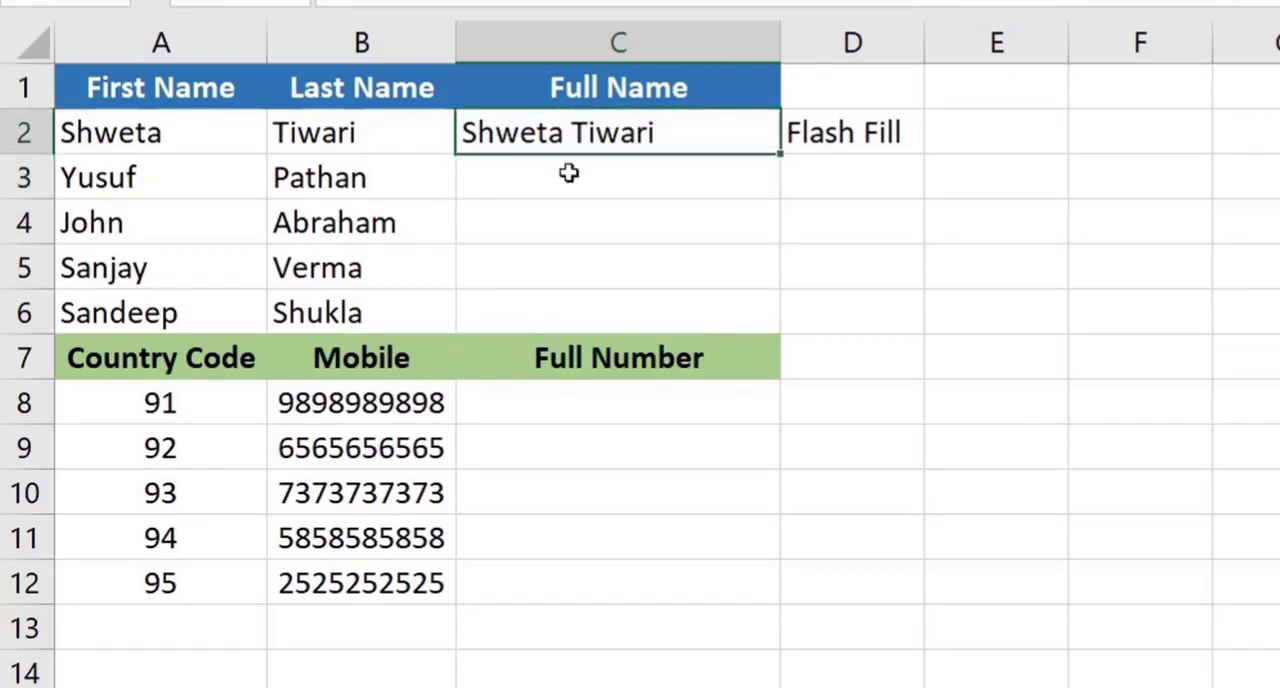
pyautogui.moveTo(569, 174); pyautogui.dragTo(580, 303)
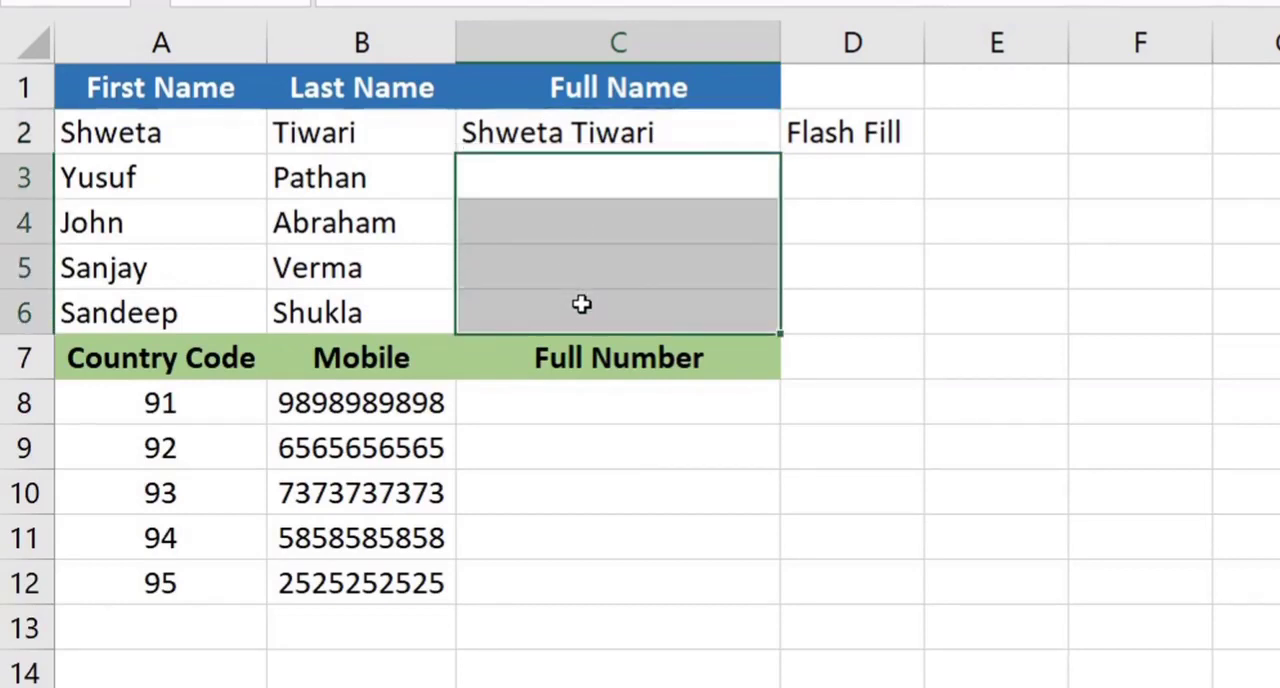
pyautogui.hotkey('ctrl', 'e')
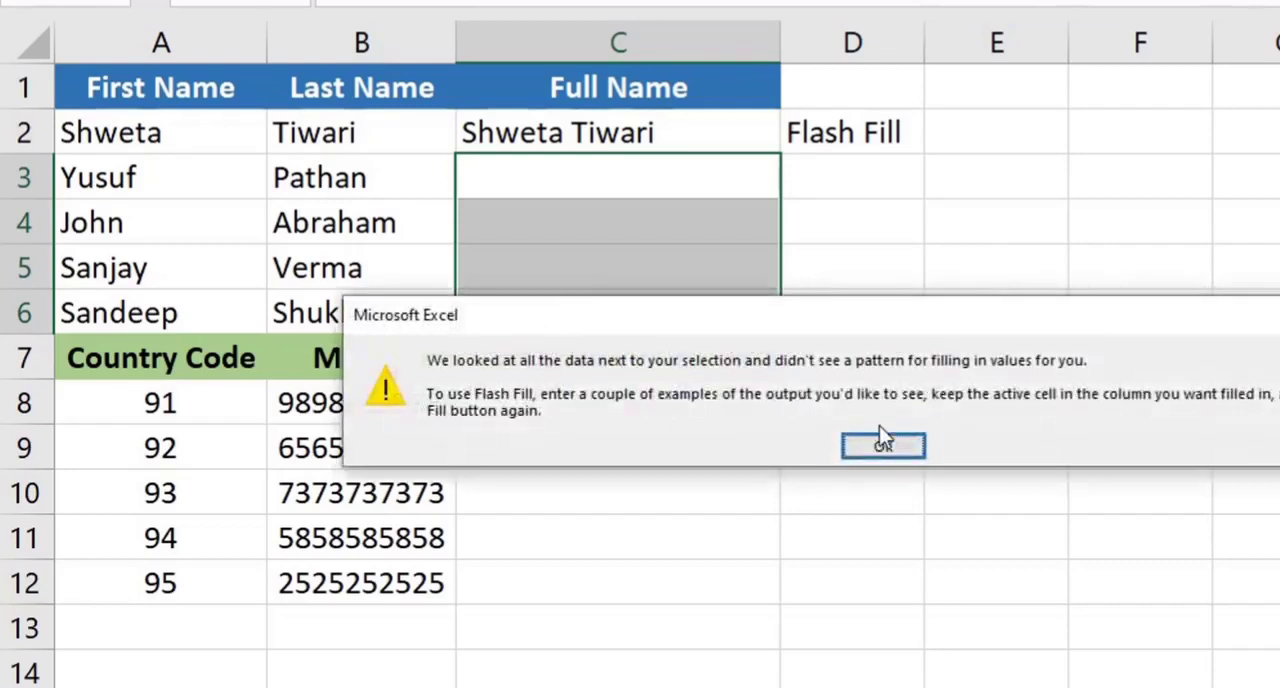
pyautogui.click(886, 447)
# Flash Fill column C from the single cell C3, and review the filled Full Name cells
pyautogui.click(644, 177)
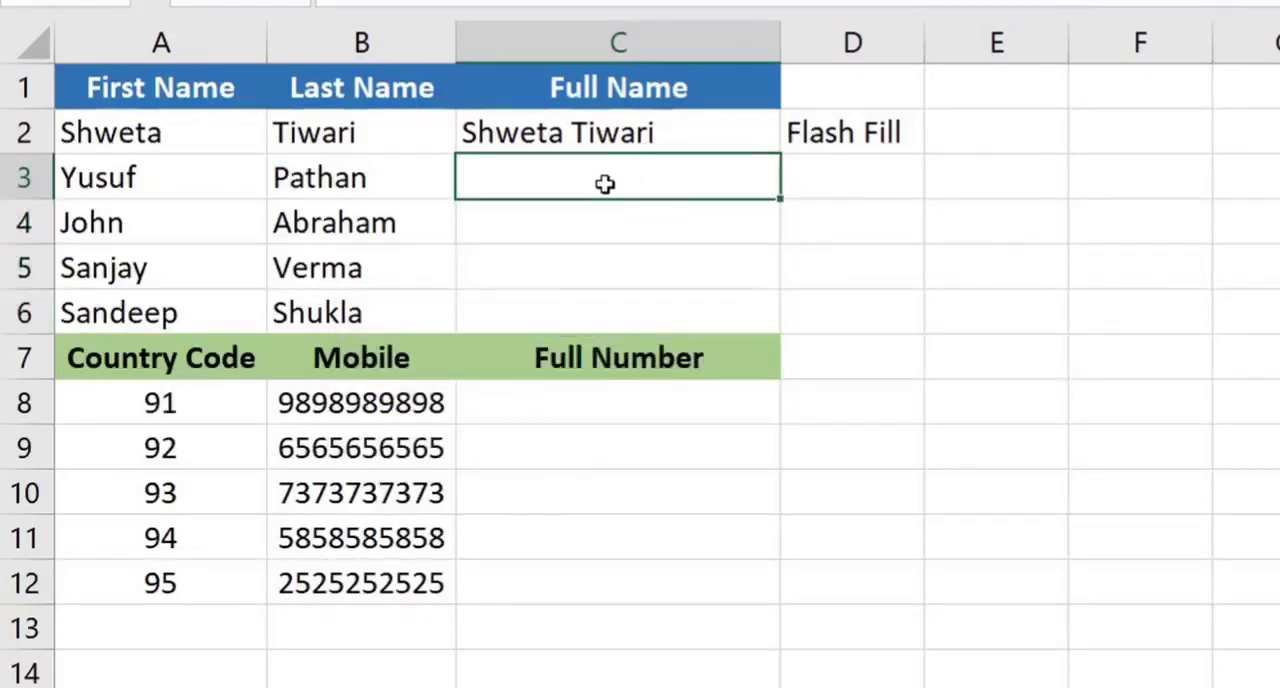
pyautogui.hotkey('ctrl', 'e')
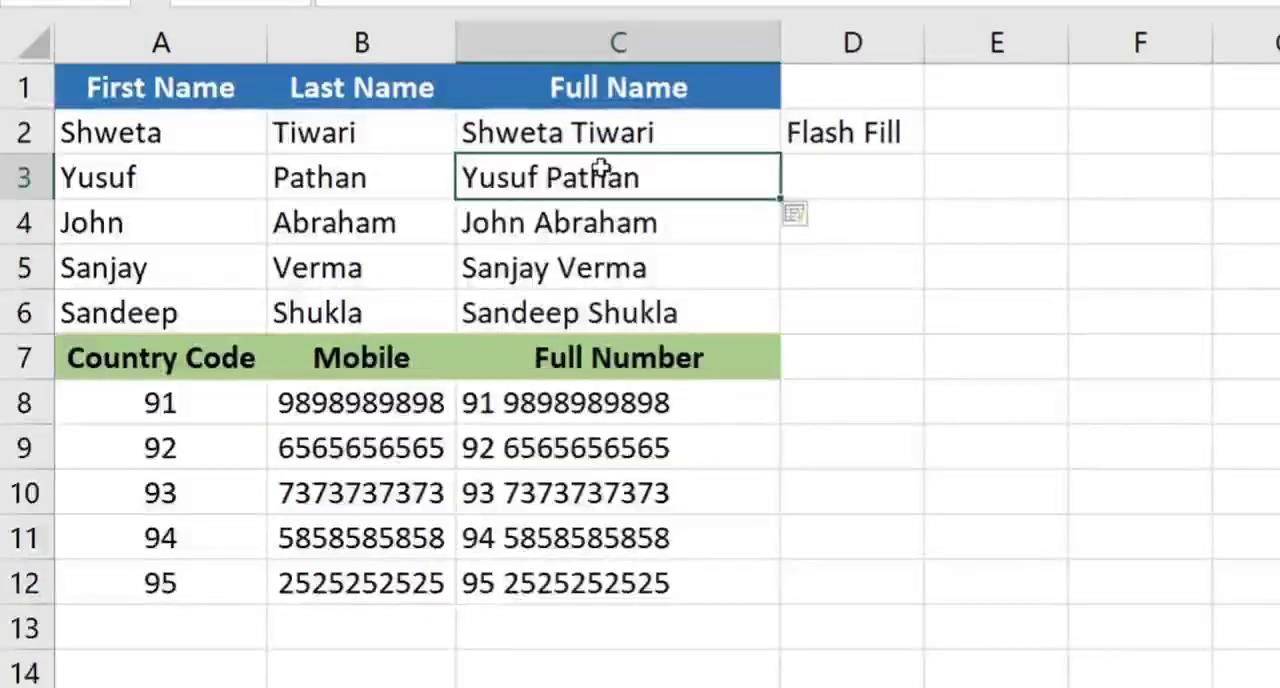
pyautogui.click(596, 132)
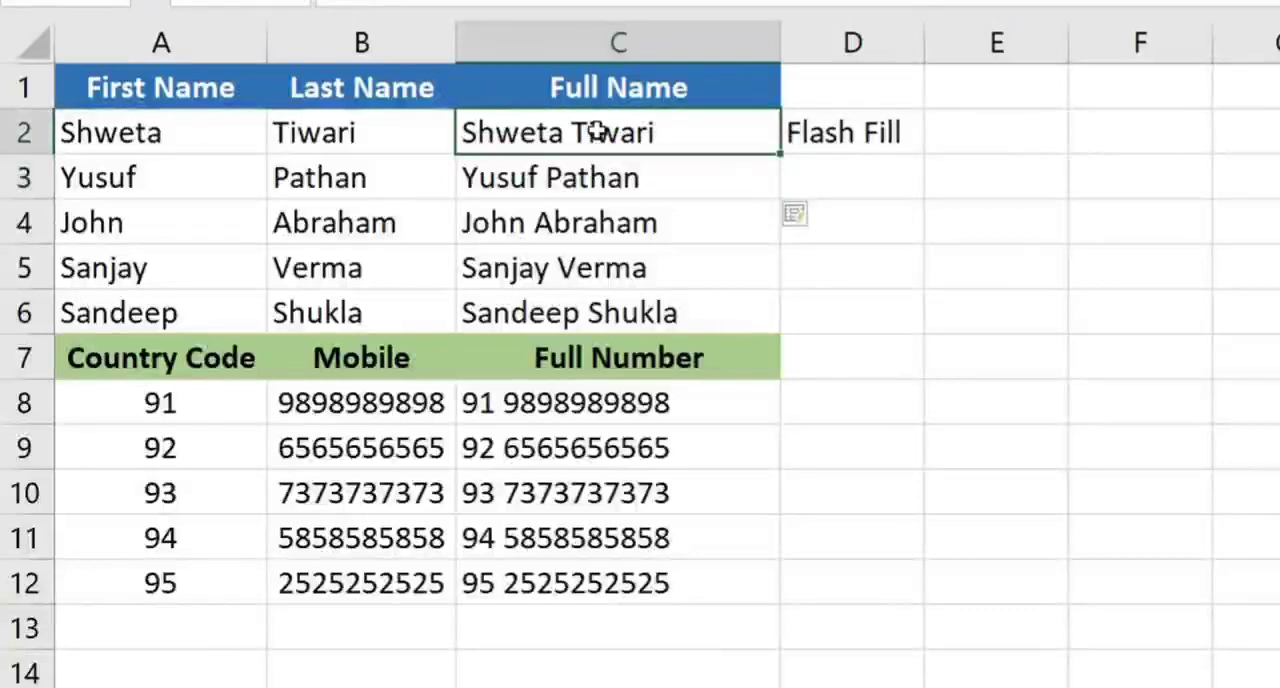
pyautogui.moveTo(586, 170); pyautogui.dragTo(591, 266)
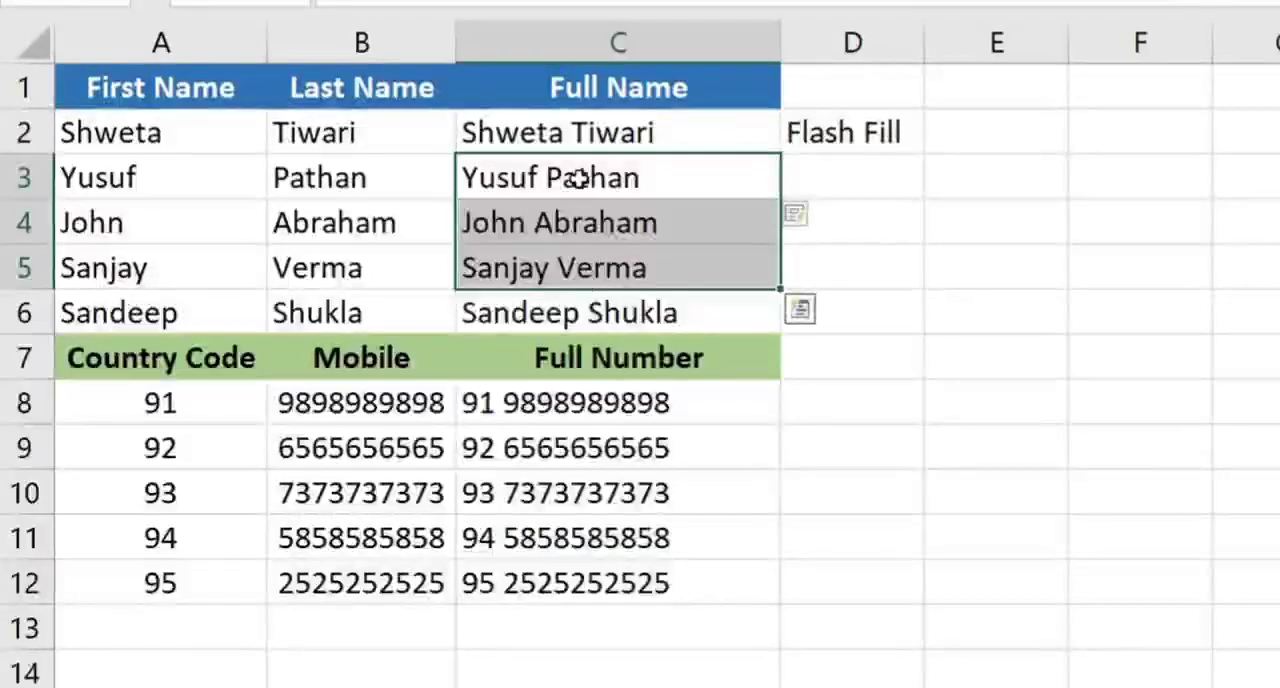
# Clear the Full Number cells C8:C12 and the Full Name cells with the adjacent label, C2:D6
pyautogui.moveTo(583, 403); pyautogui.dragTo(563, 586)
pyautogui.press('Delete')
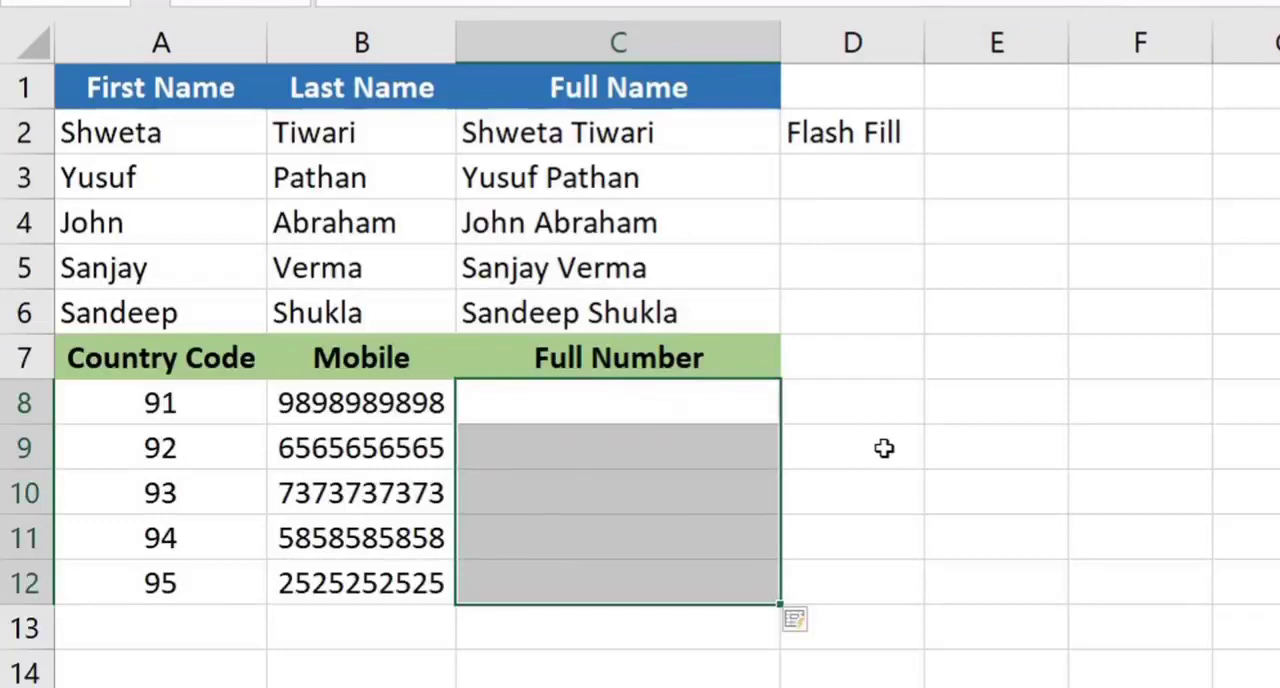
pyautogui.click(866, 495)
pyautogui.moveTo(655, 140); pyautogui.dragTo(823, 310)
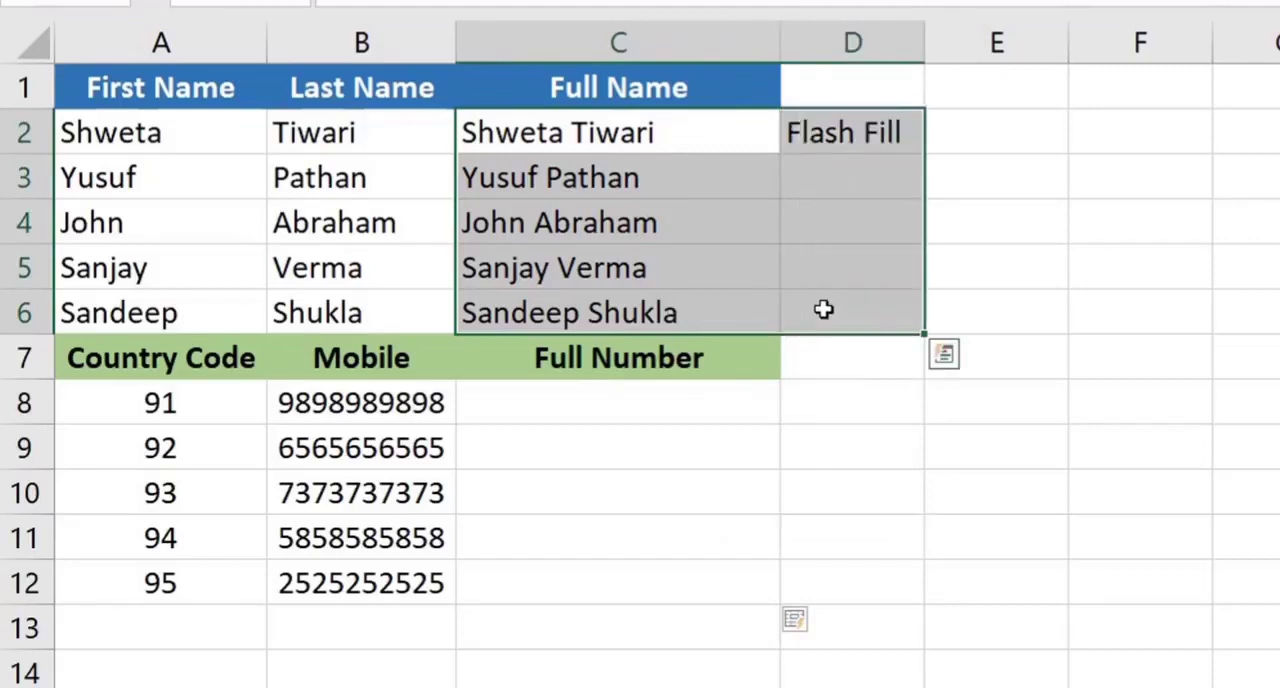
pyautogui.press('Delete')
# Enter the formula =CONCATENATE(A2,B2) in C2 to join the first row's first and last name
pyautogui.click(609, 131)
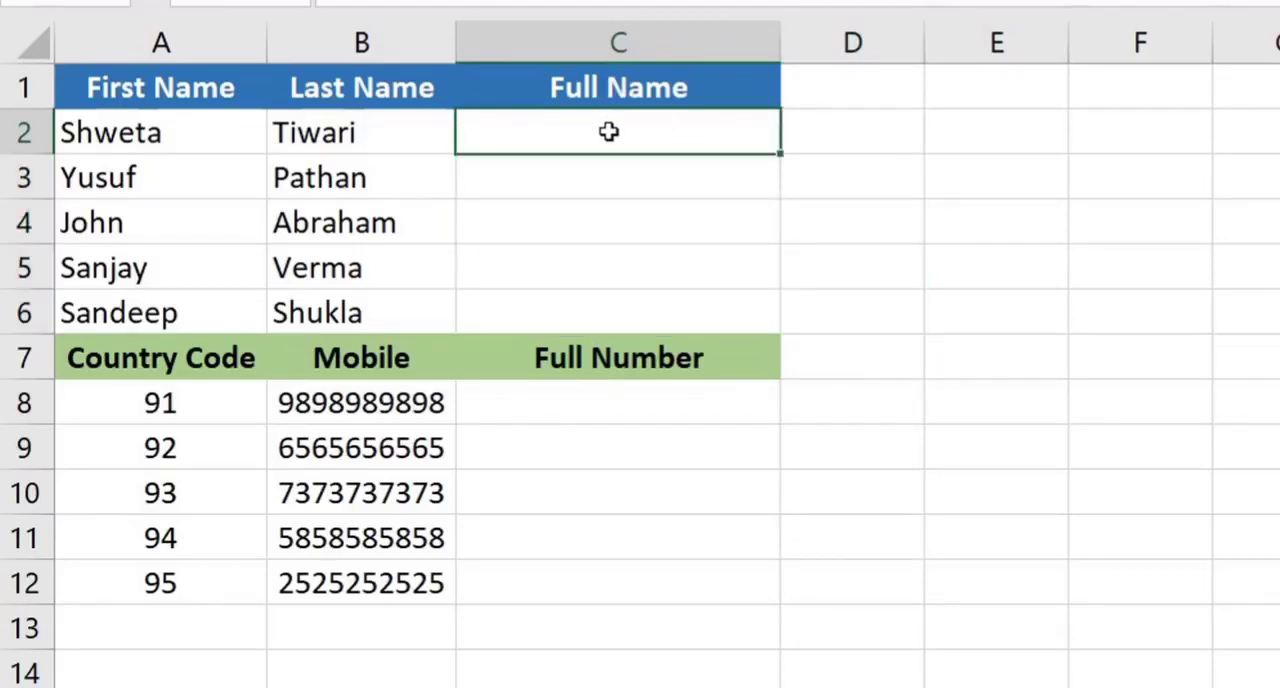
pyautogui.write('=concate')
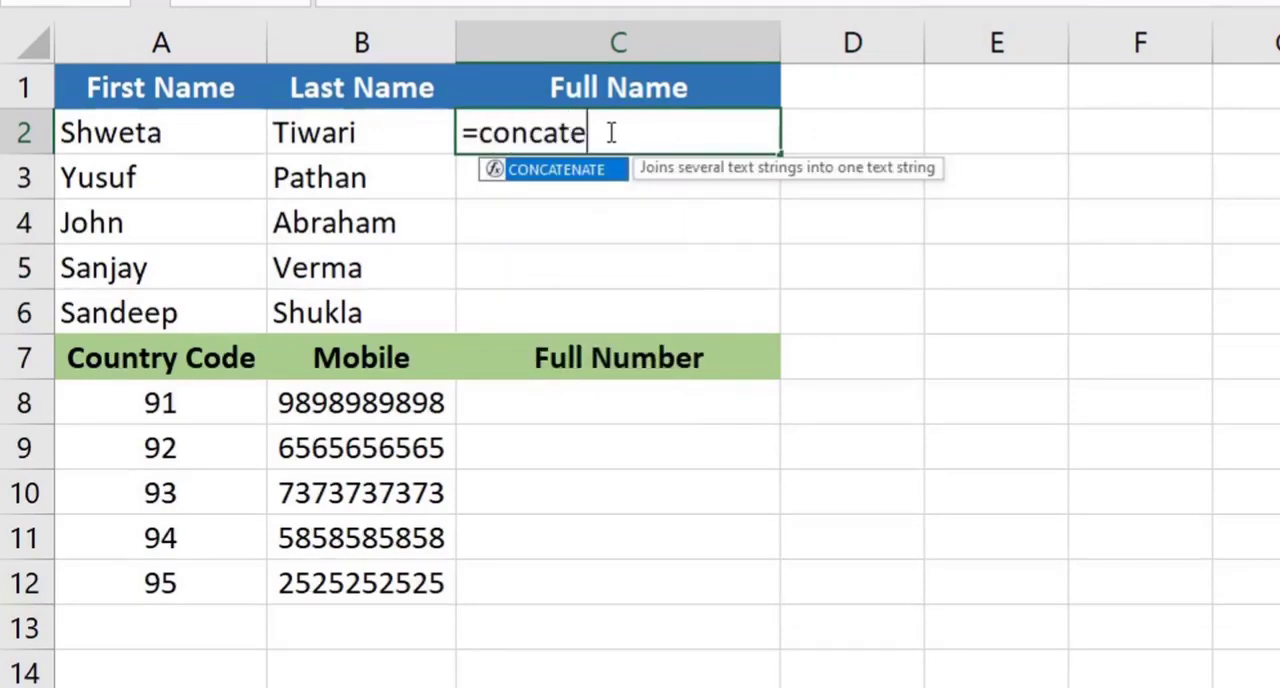
pyautogui.press('Tab')
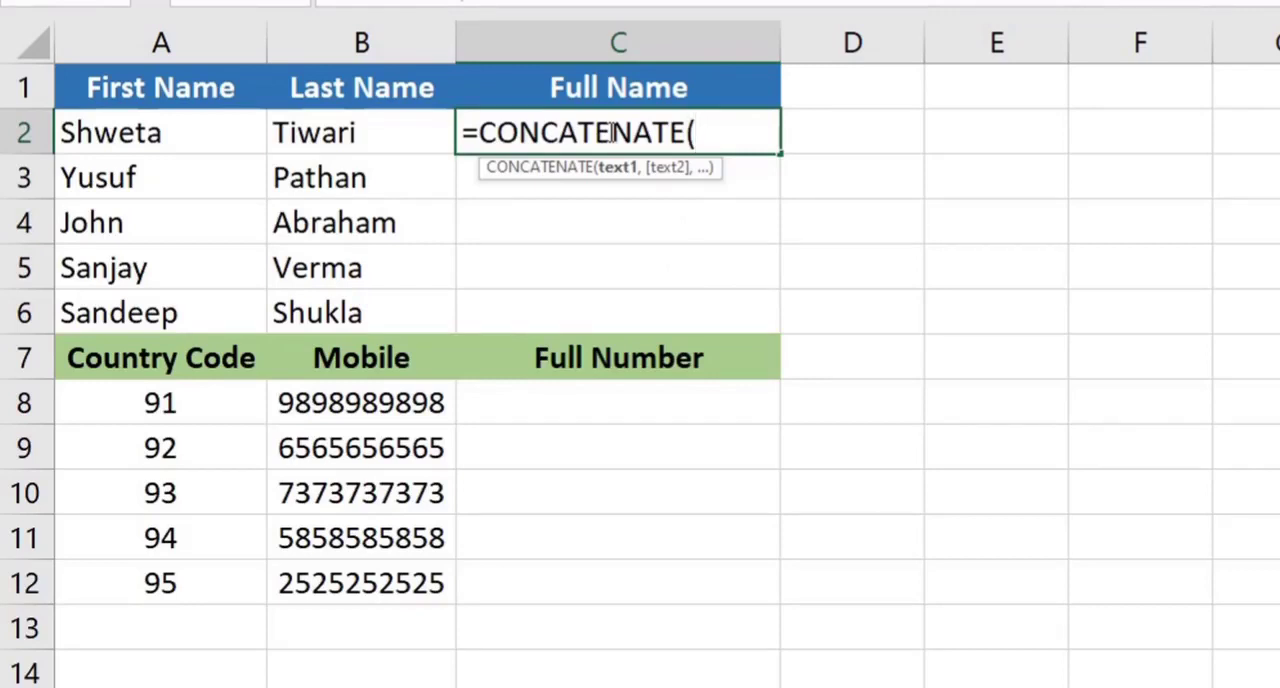
pyautogui.click(190, 141)
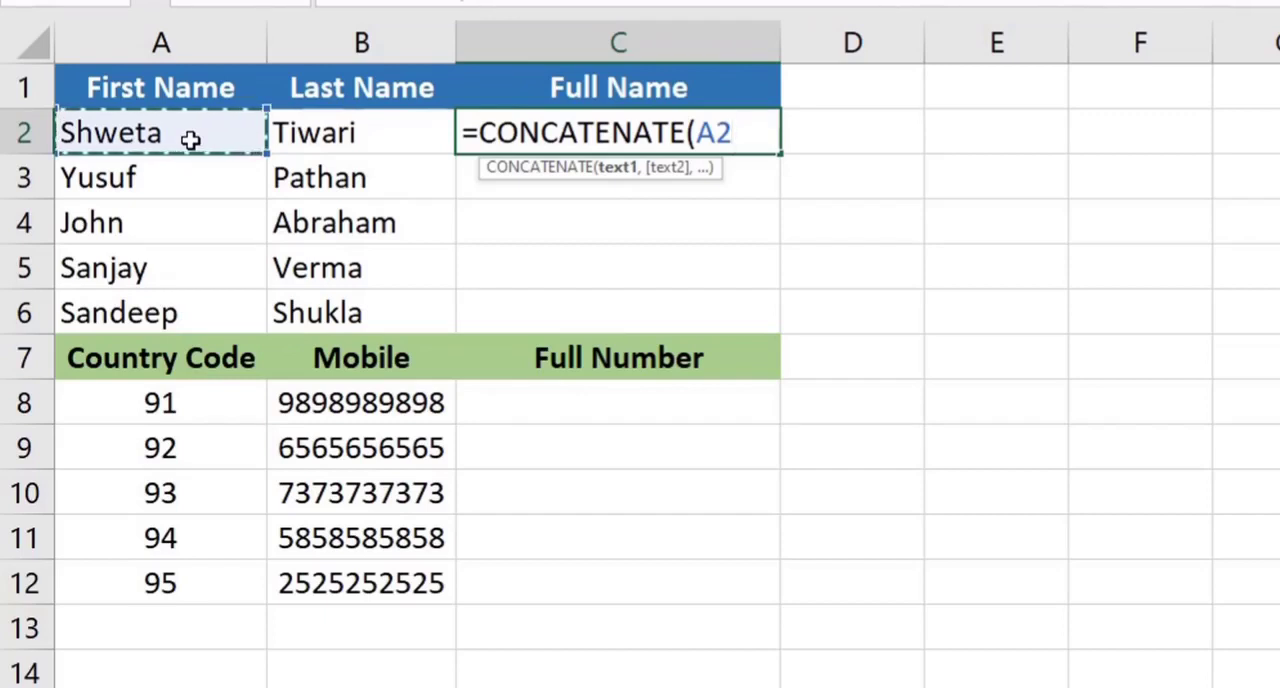
pyautogui.write(',')
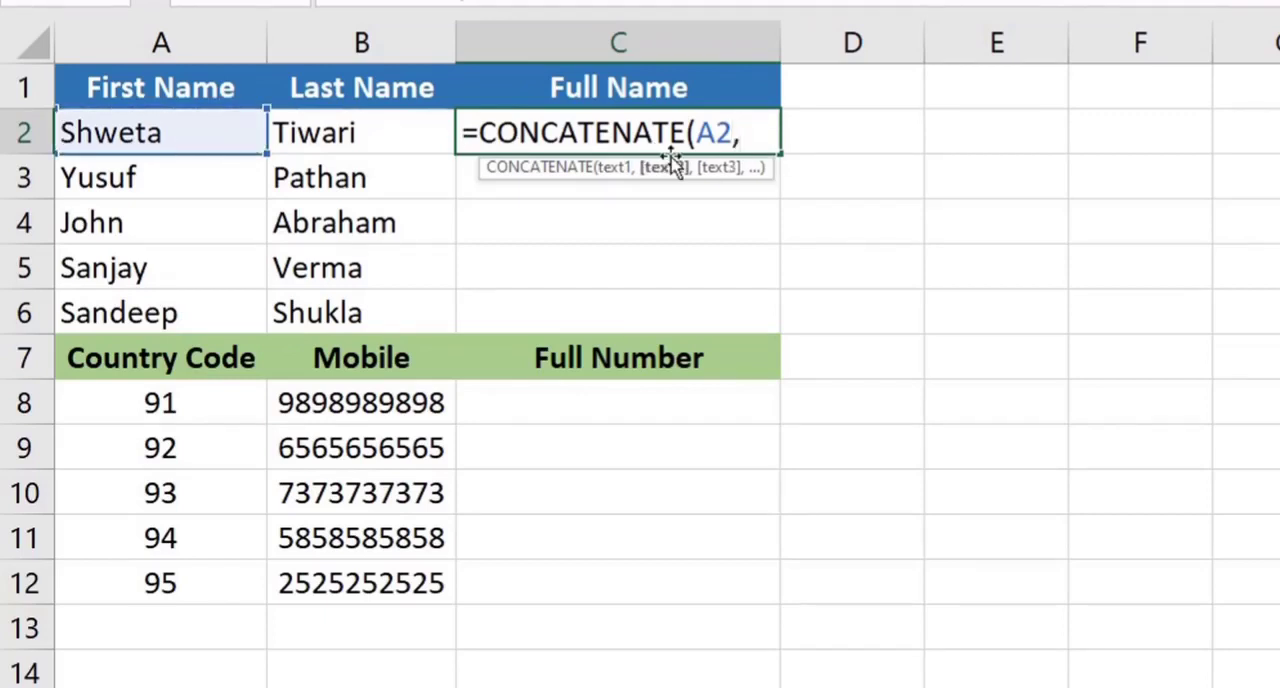
pyautogui.click(347, 133)
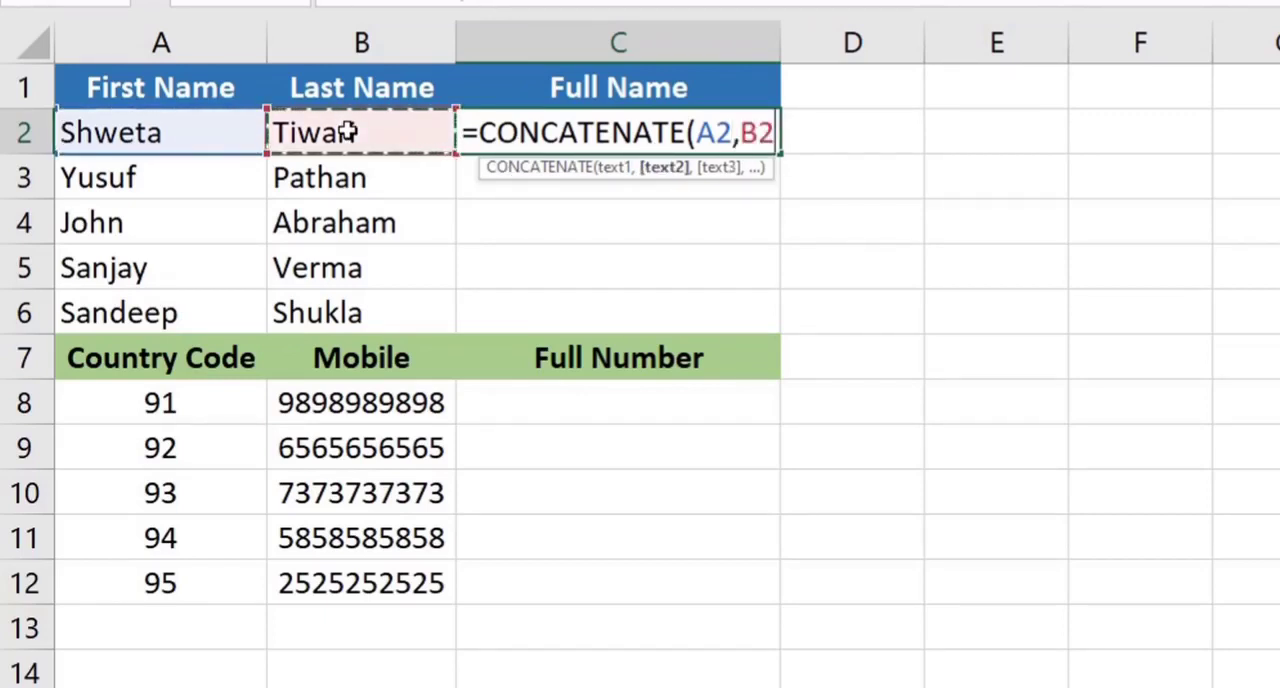
pyautogui.write(')')
pyautogui.press('Return')
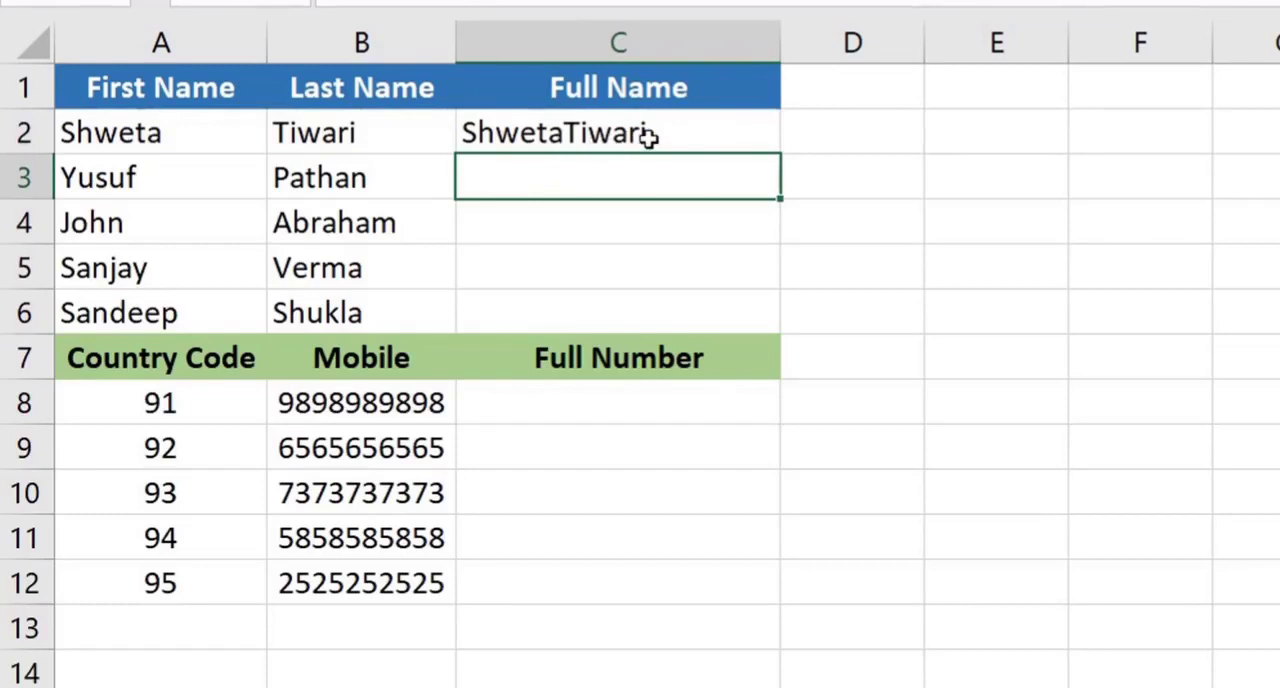
# Add a space between the names in C2 by changing the formula to =CONCATENATE(A2," ",B2)
pyautogui.doubleClick(572, 132)
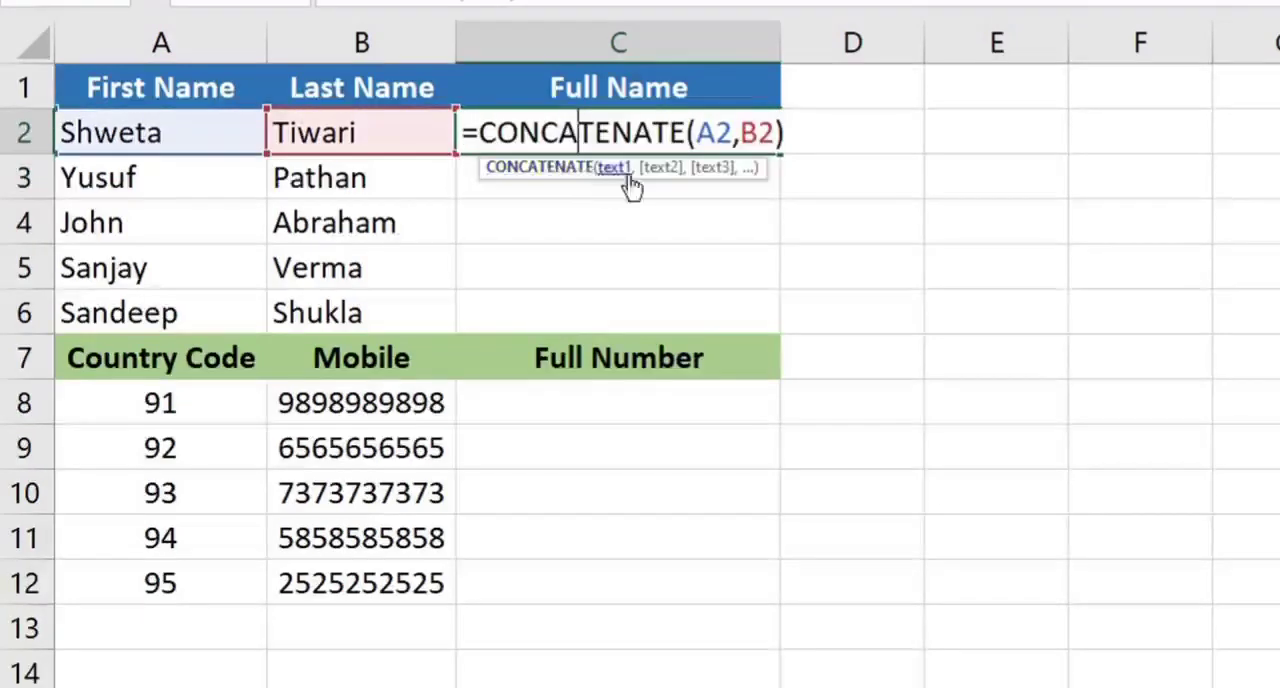
pyautogui.click(740, 134)
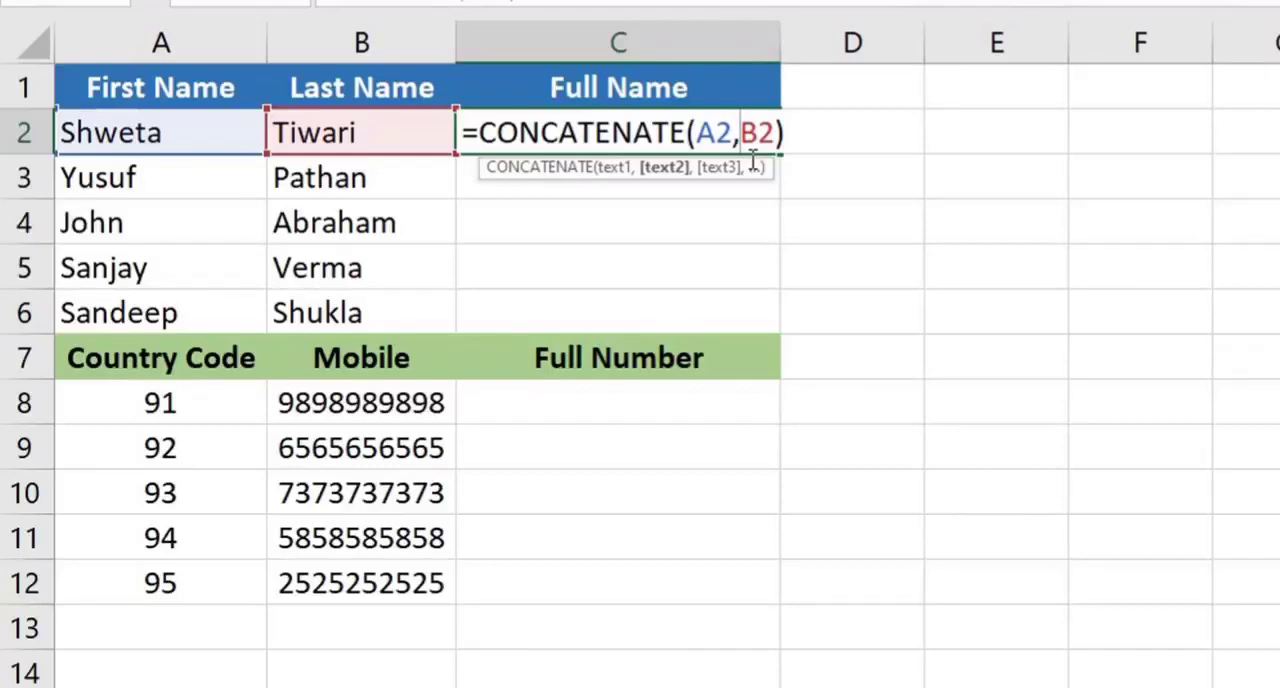
pyautogui.write('" ')
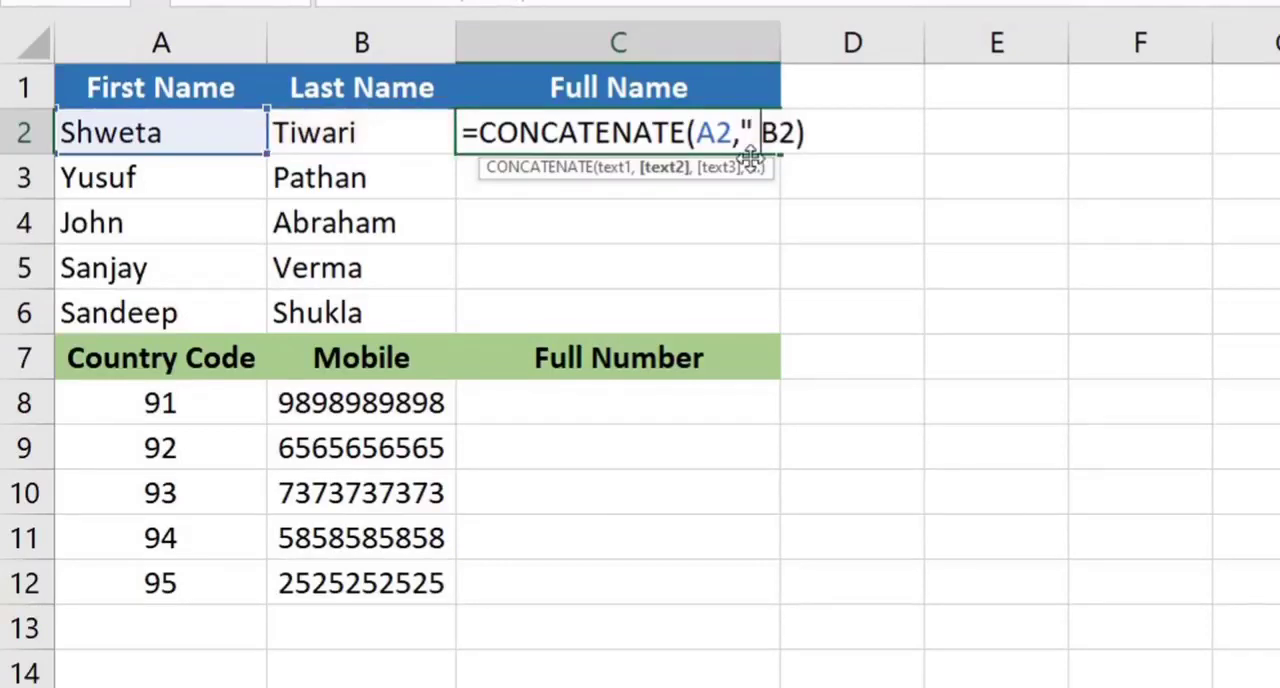
pyautogui.write('",')
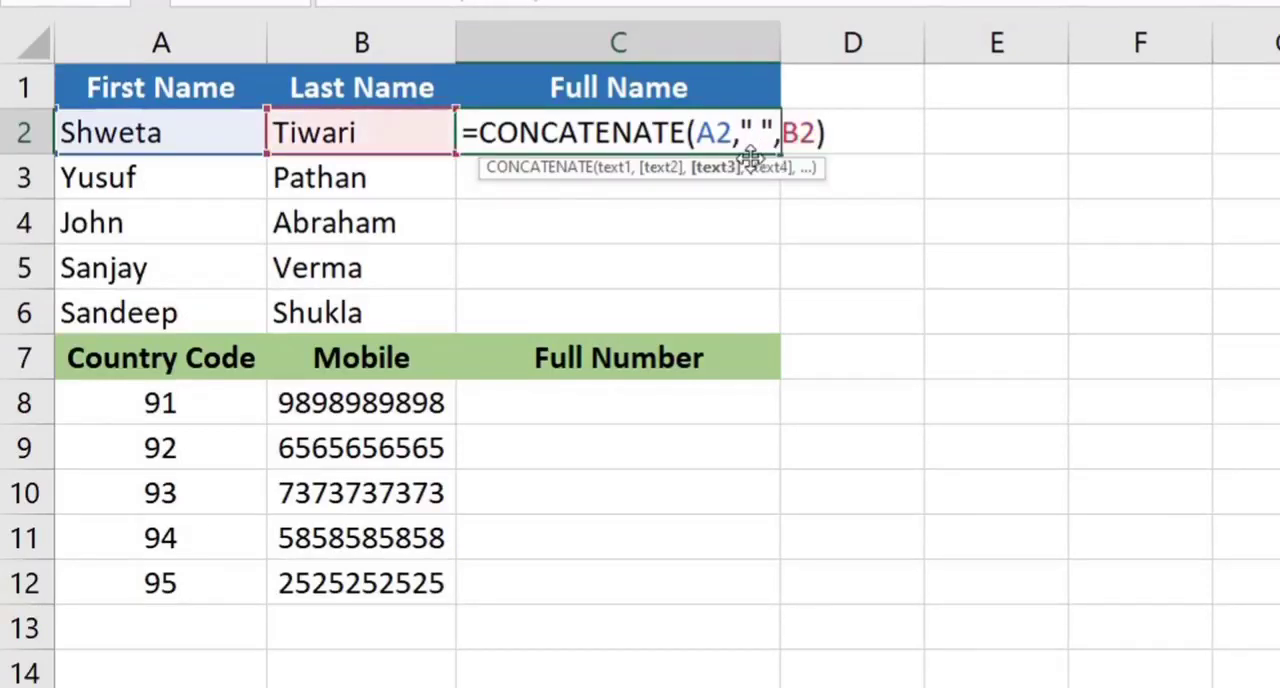
pyautogui.press('Return')
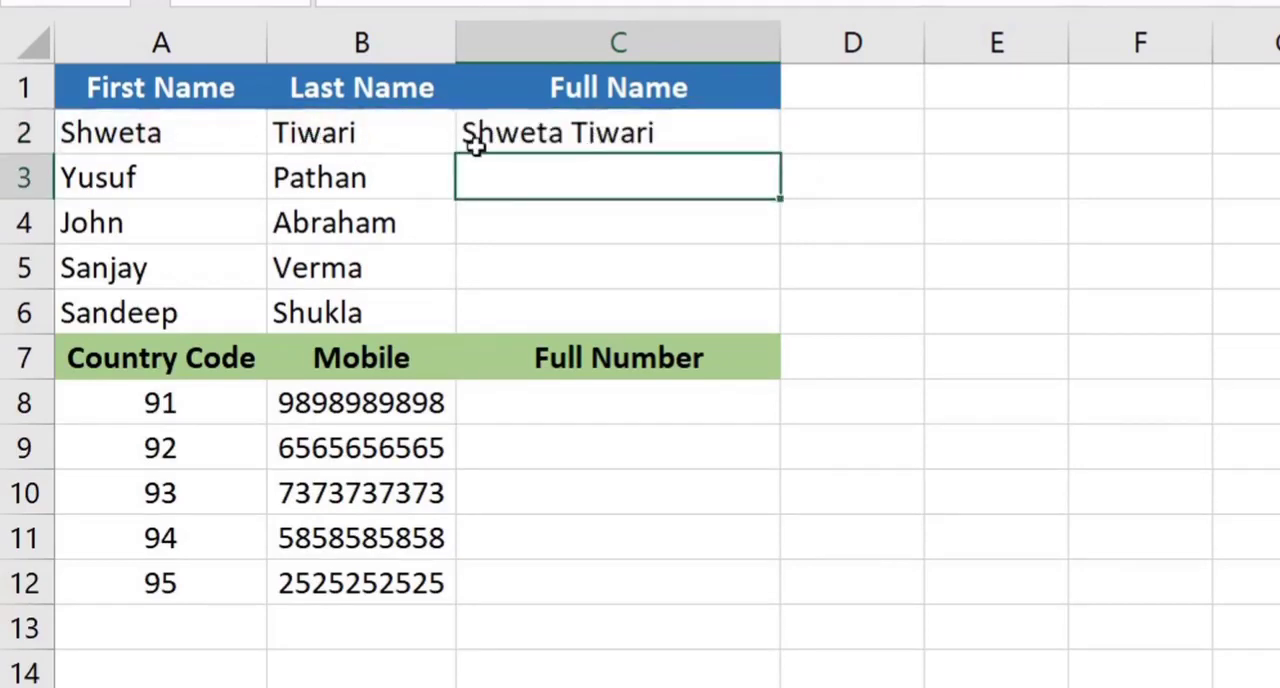
# Fill the CONCATENATE formula from C2 down to C6 to complete the Full Name column
pyautogui.click(664, 136)
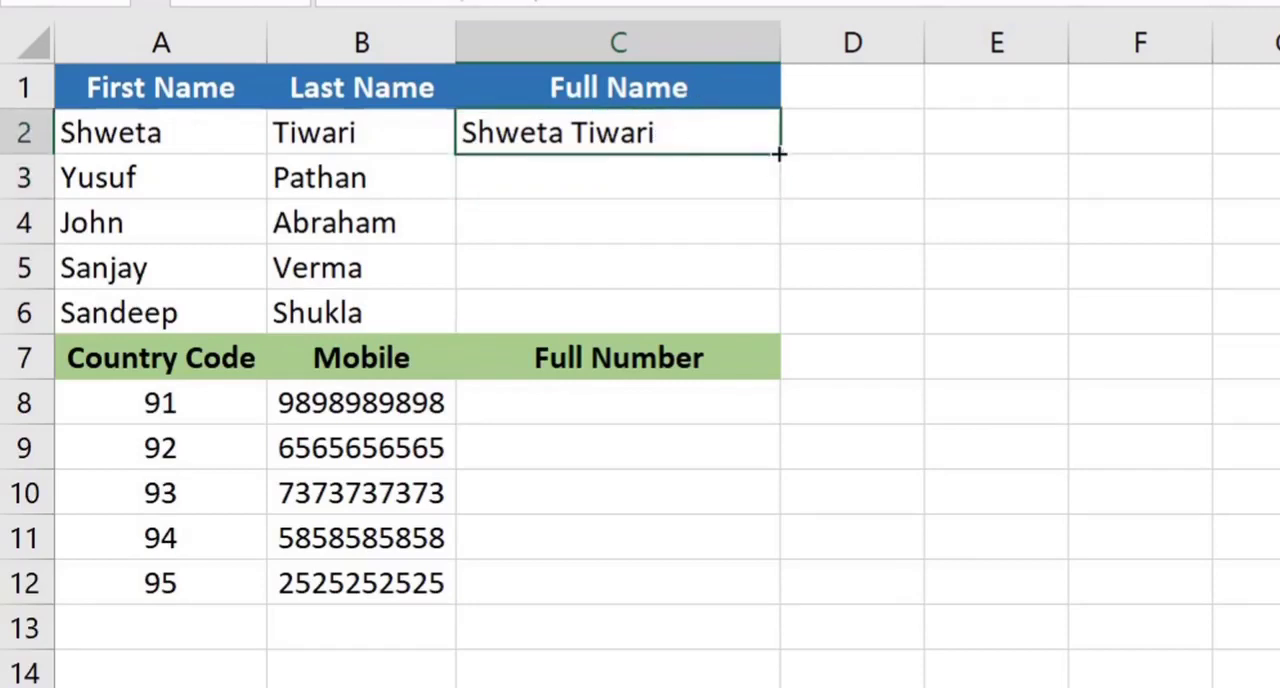
pyautogui.moveTo(779, 154); pyautogui.dragTo(765, 318)
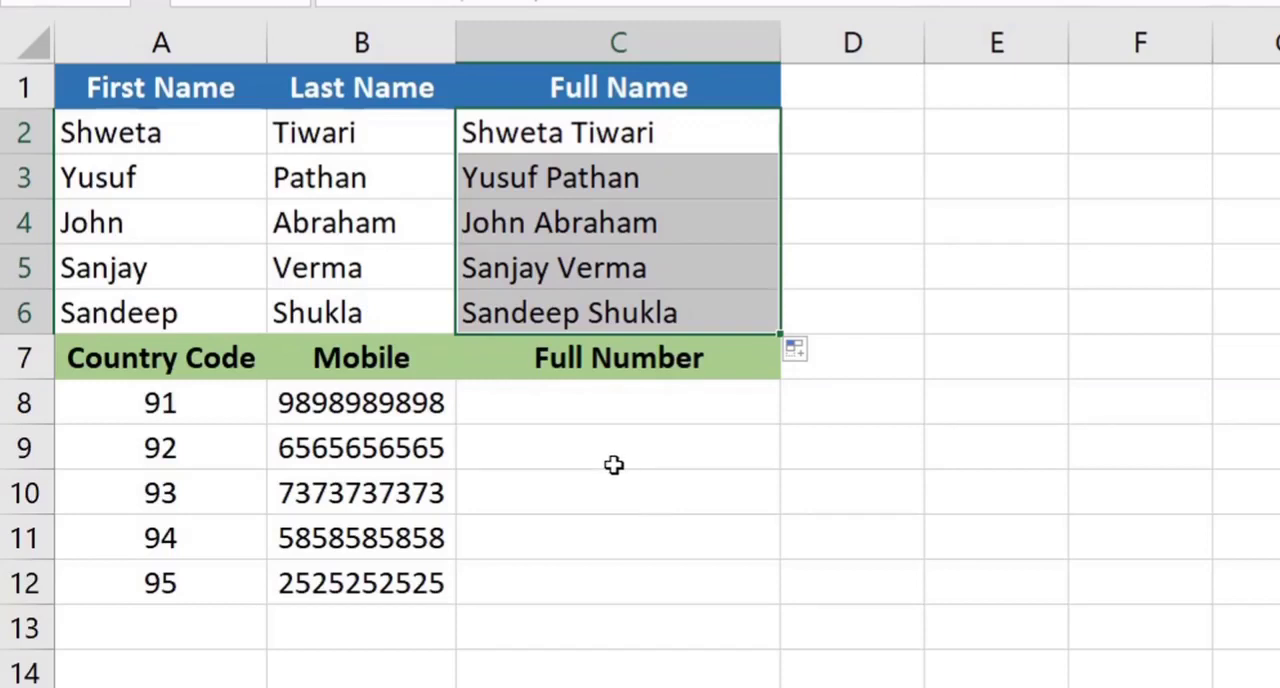
pyautogui.click(572, 412)
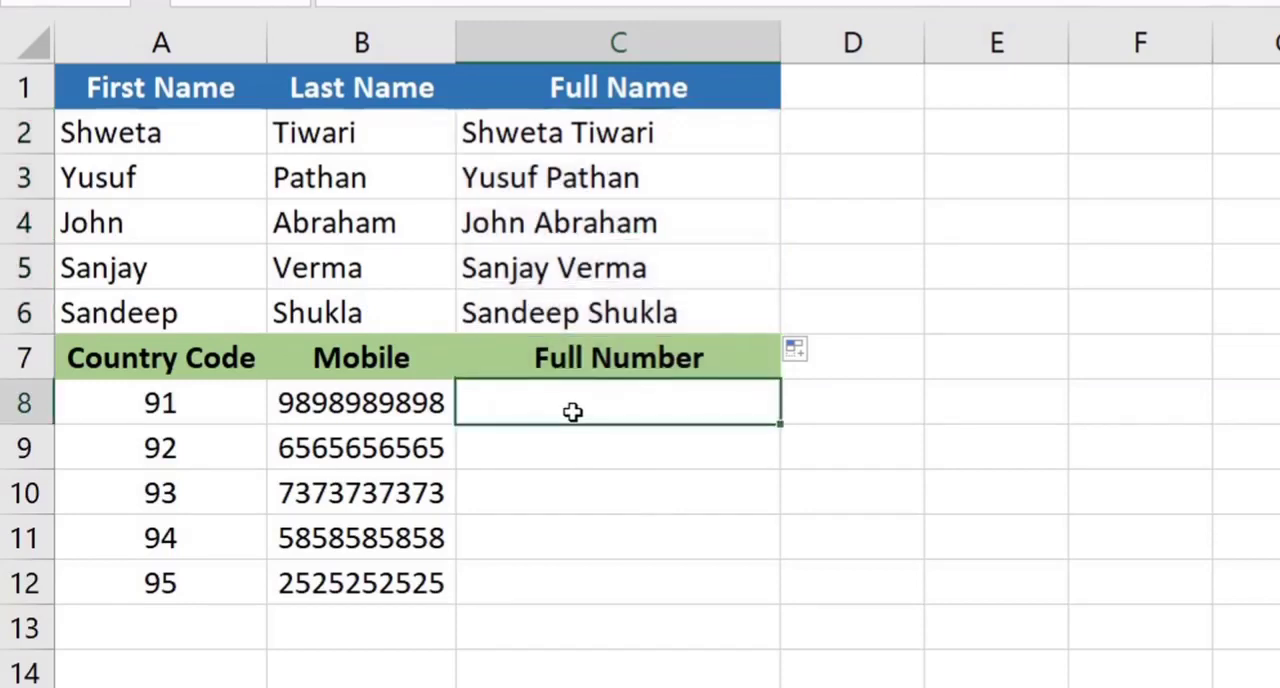
pyautogui.moveTo(200, 414); pyautogui.dragTo(206, 589)
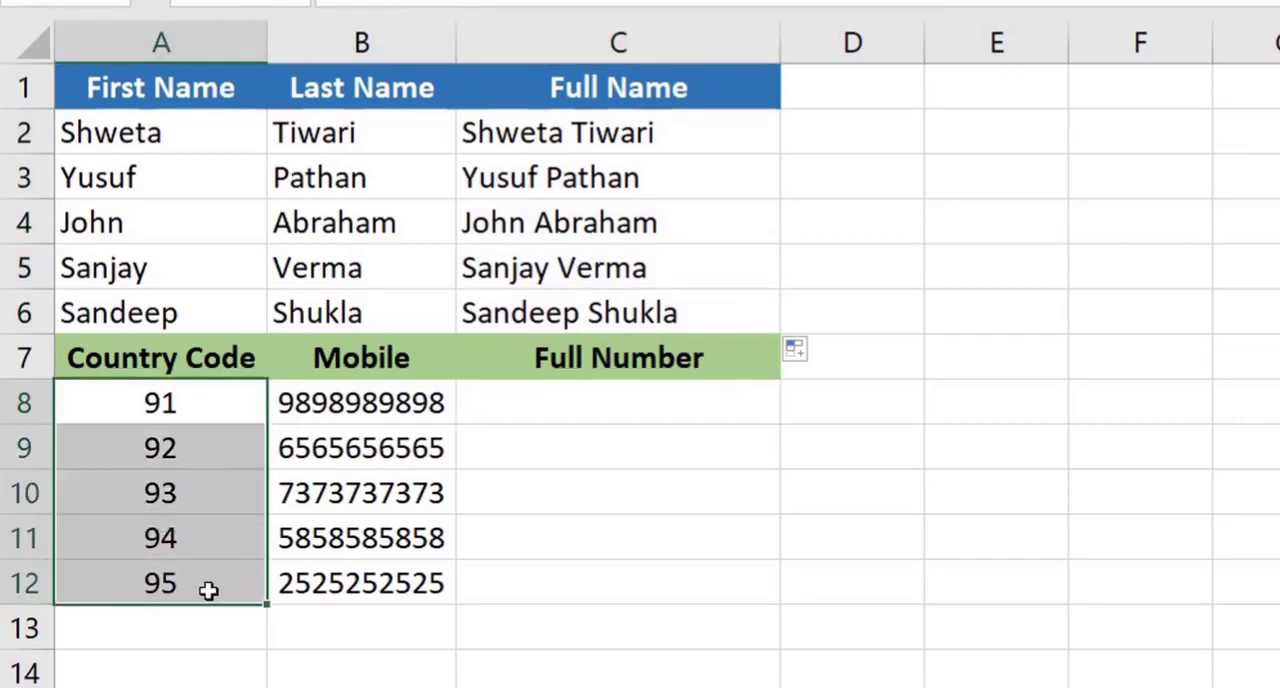
pyautogui.moveTo(398, 402); pyautogui.dragTo(408, 586)
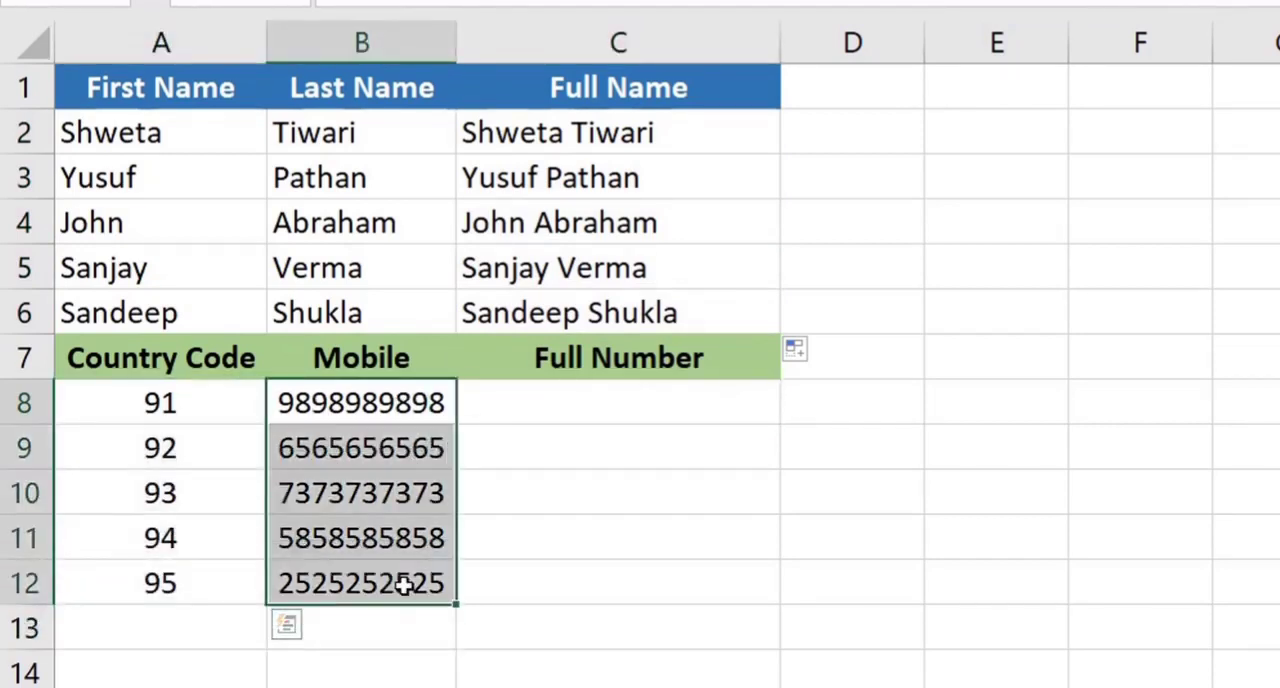
# Enter the formula =CONCATENATE(A8,"-",B8) in C8 to join the country code and mobile number with a hyphen
pyautogui.moveTo(643, 409); pyautogui.dragTo(654, 591)
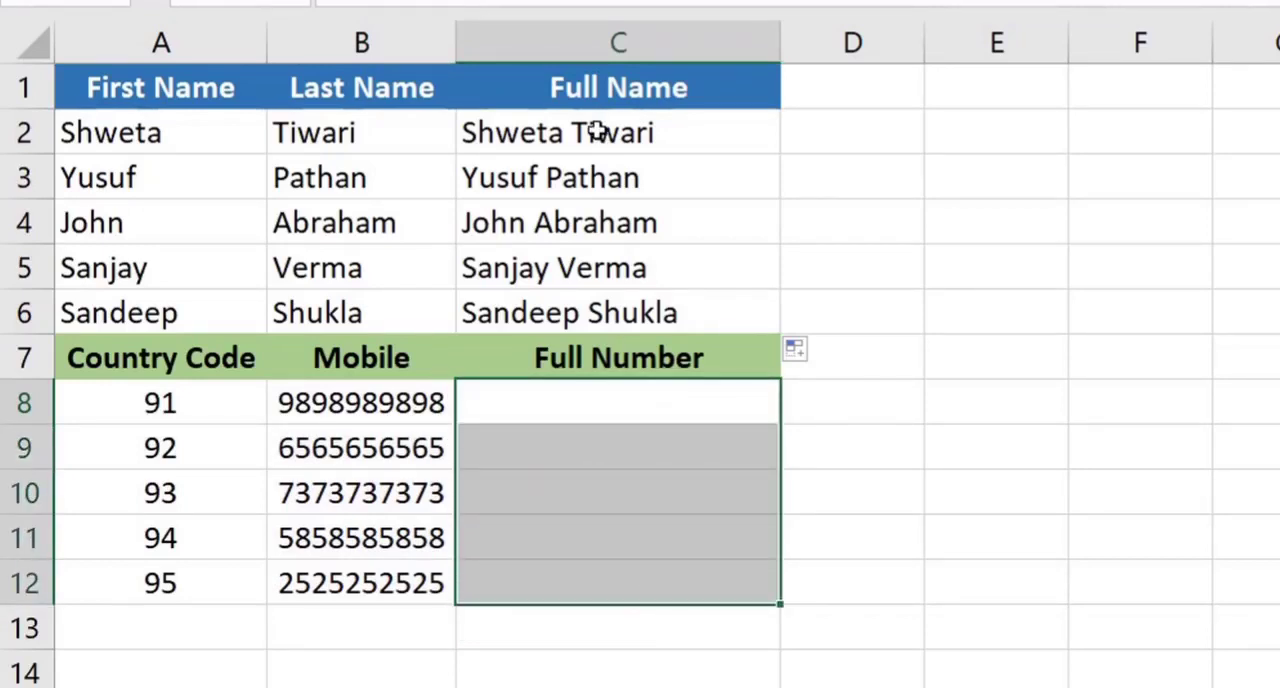
pyautogui.write('=con')
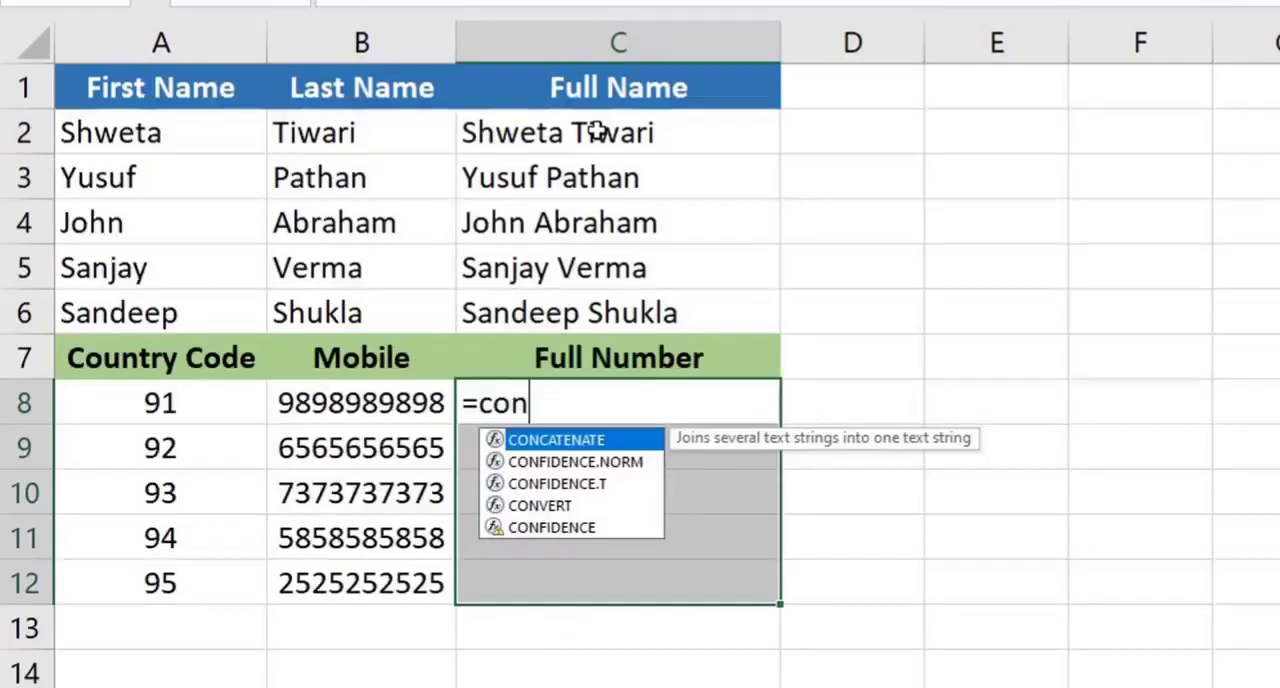
pyautogui.press('Tab')
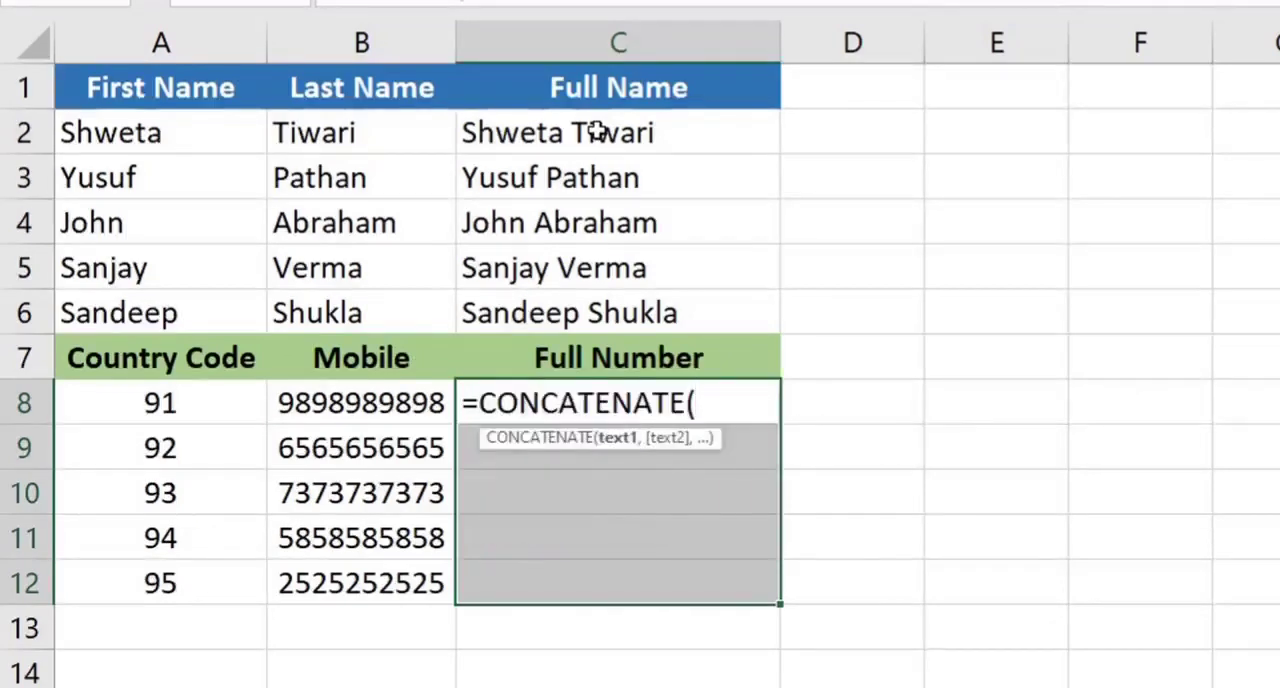
pyautogui.click(170, 408)
pyautogui.write(',')
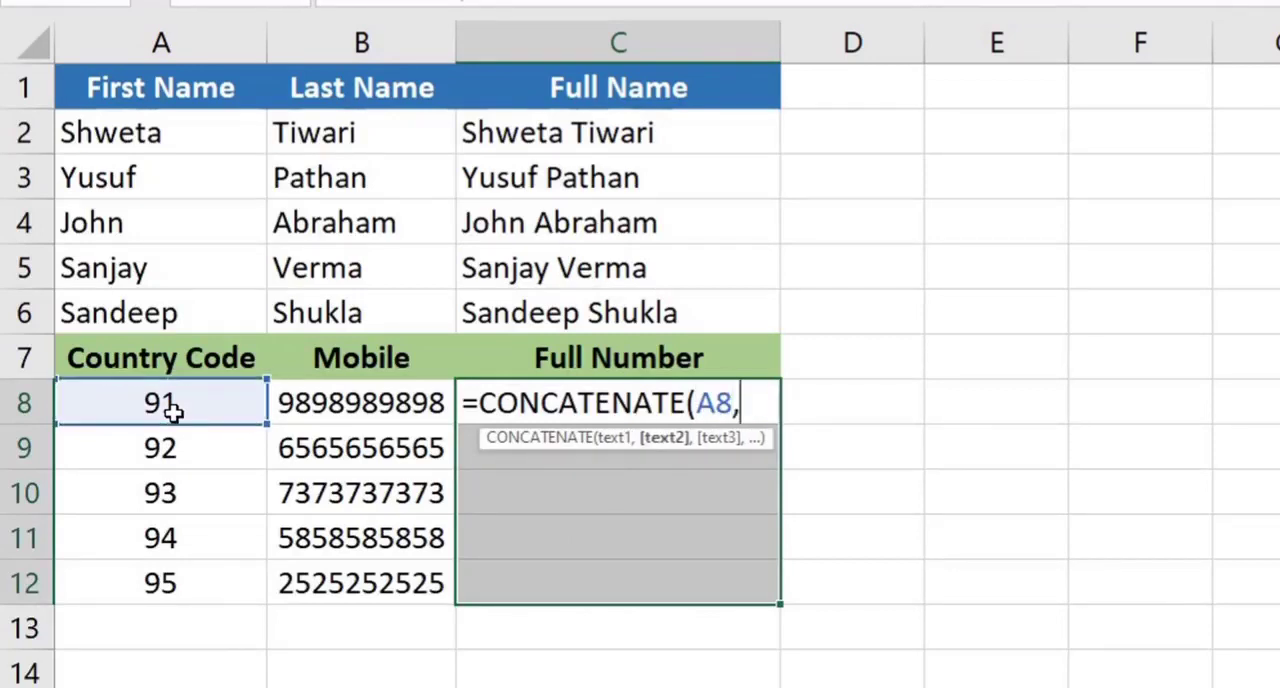
pyautogui.write('"')
pyautogui.write('-",')
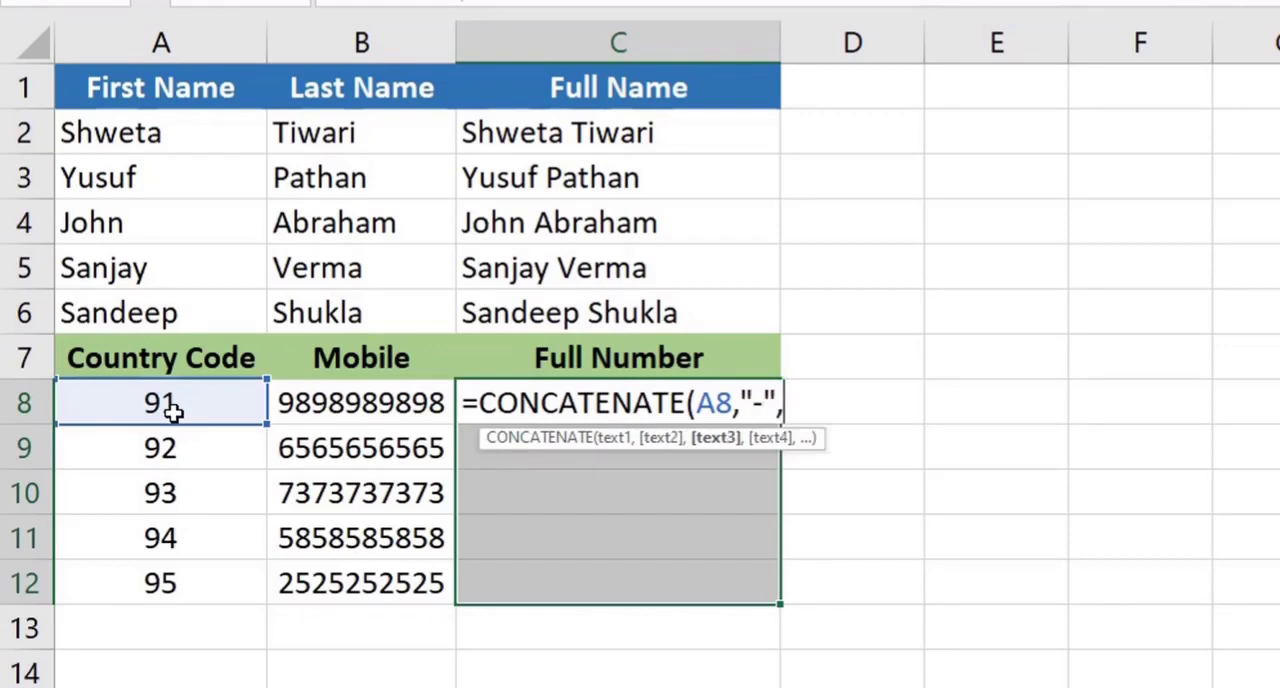
pyautogui.click(365, 402)
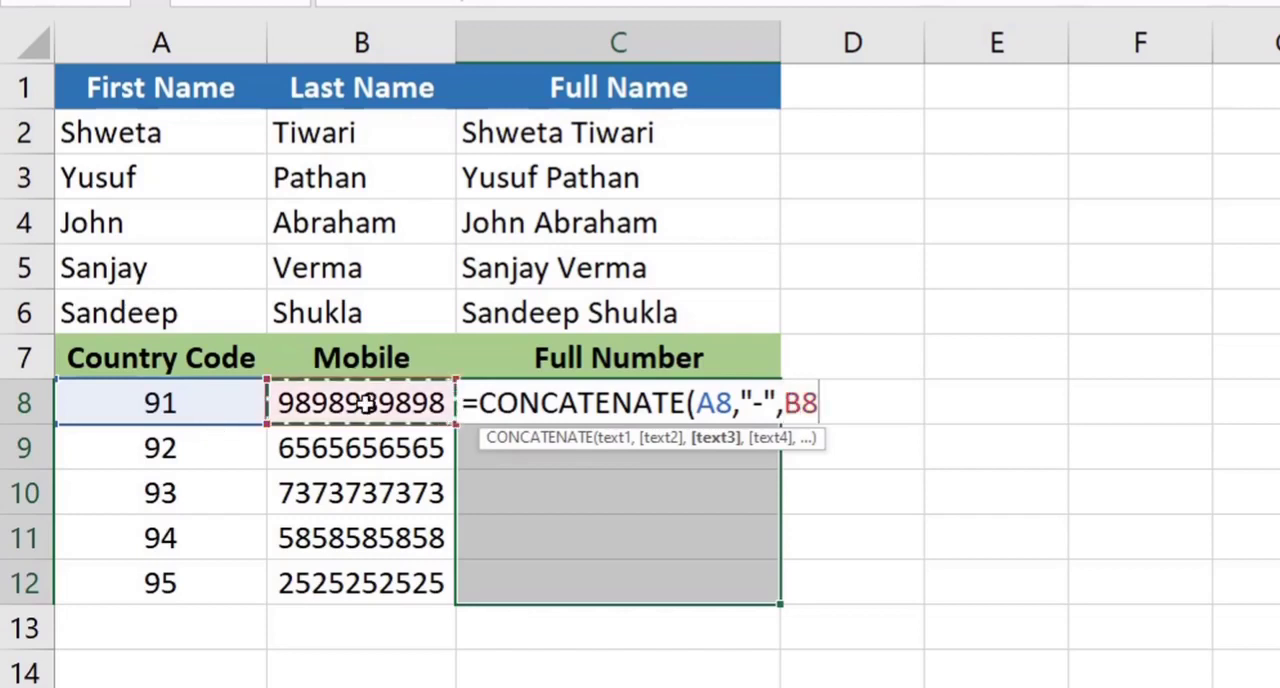
pyautogui.write(')')
pyautogui.press('Return')
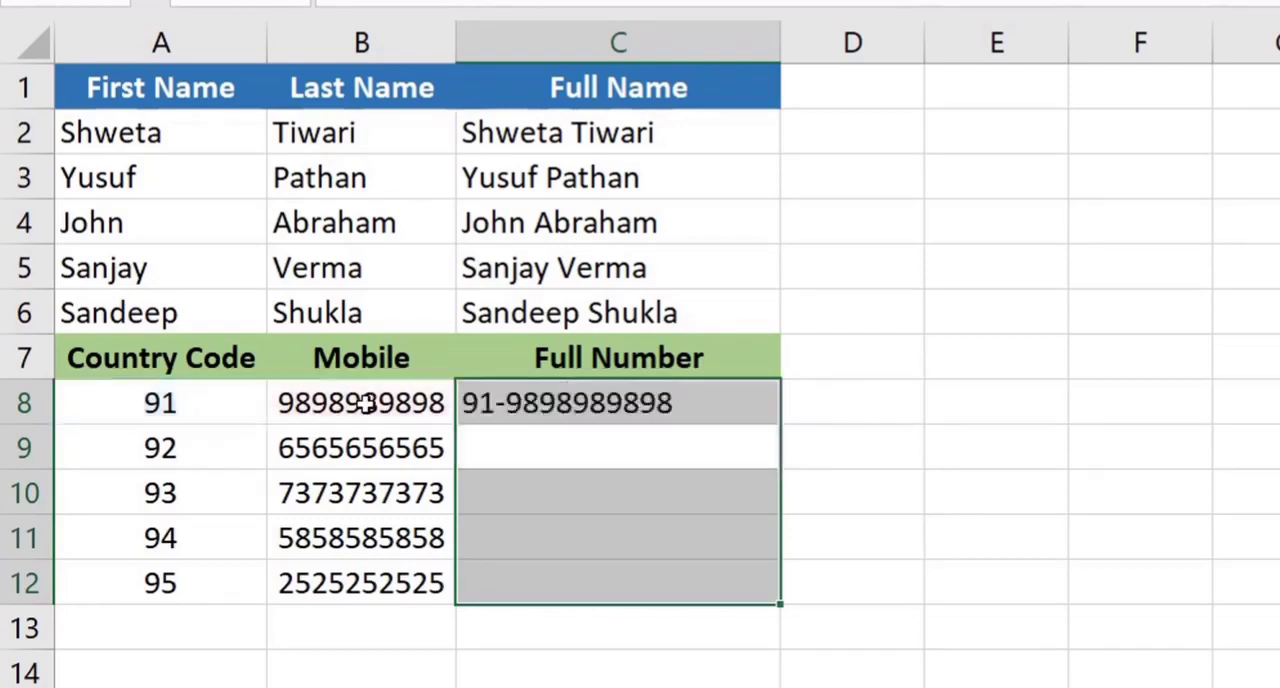
# Fill the CONCATENATE formula from C8 down to C12 to complete the Full Number column
pyautogui.click(1050, 520)
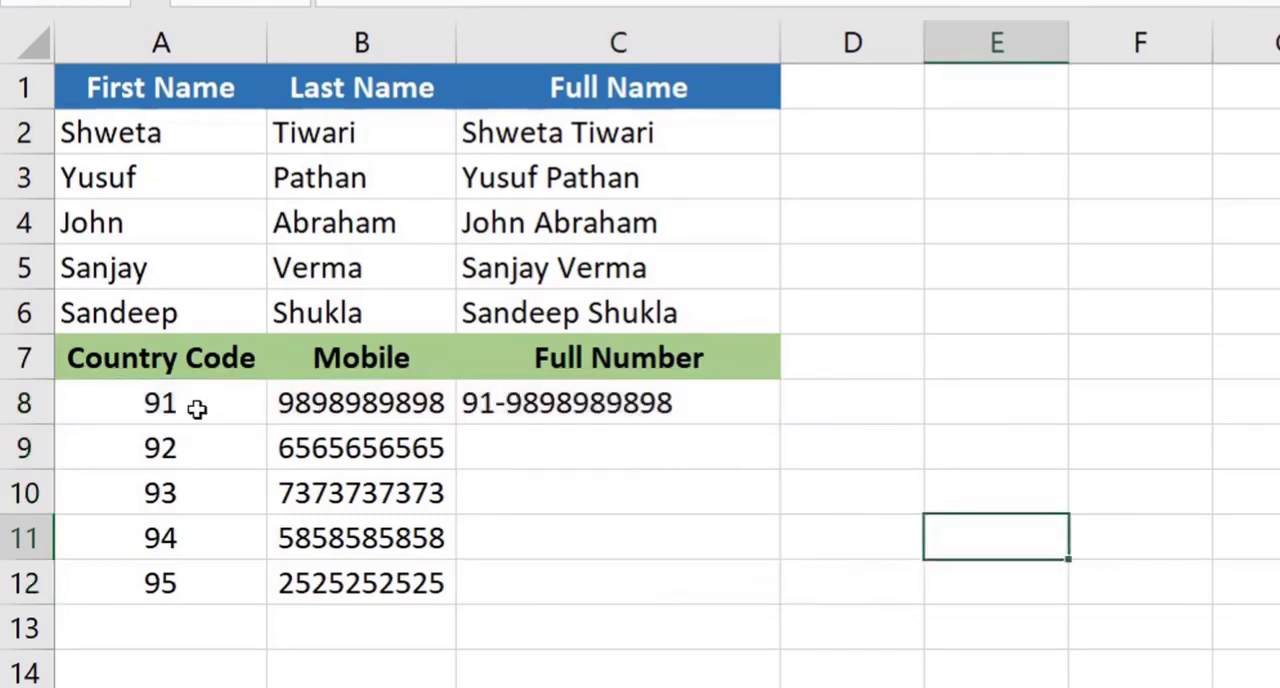
pyautogui.click(576, 410)
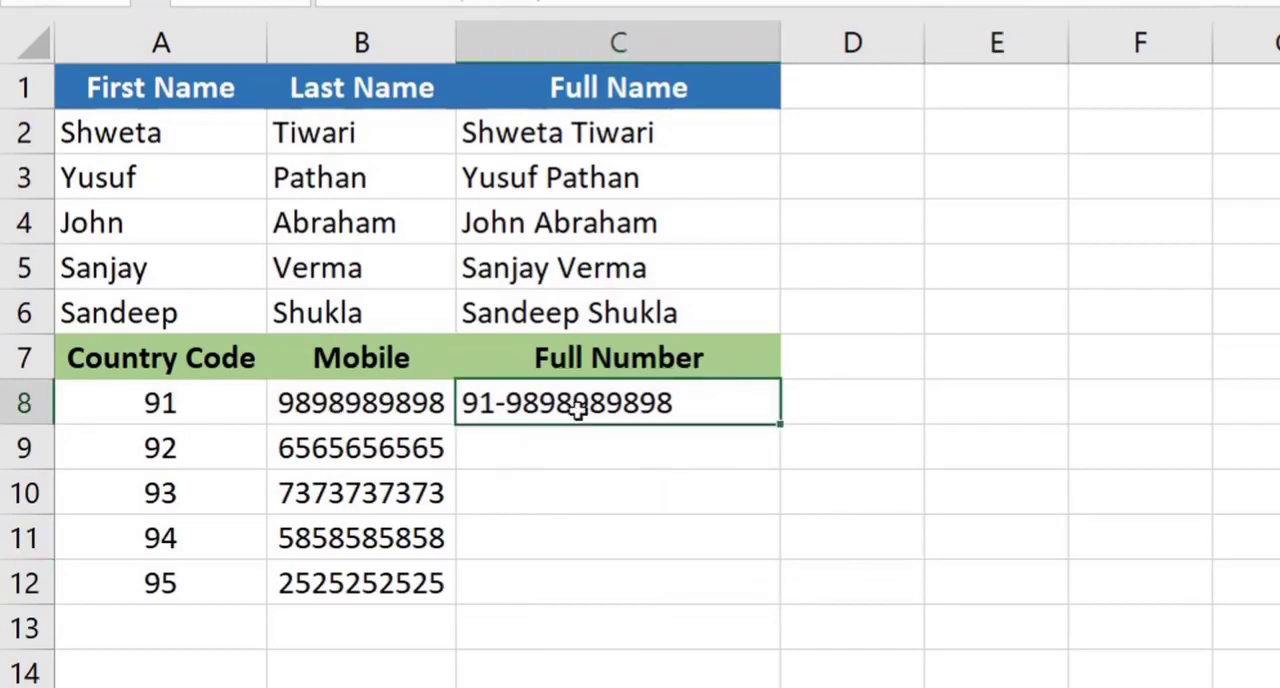
pyautogui.moveTo(783, 423); pyautogui.dragTo(779, 608)
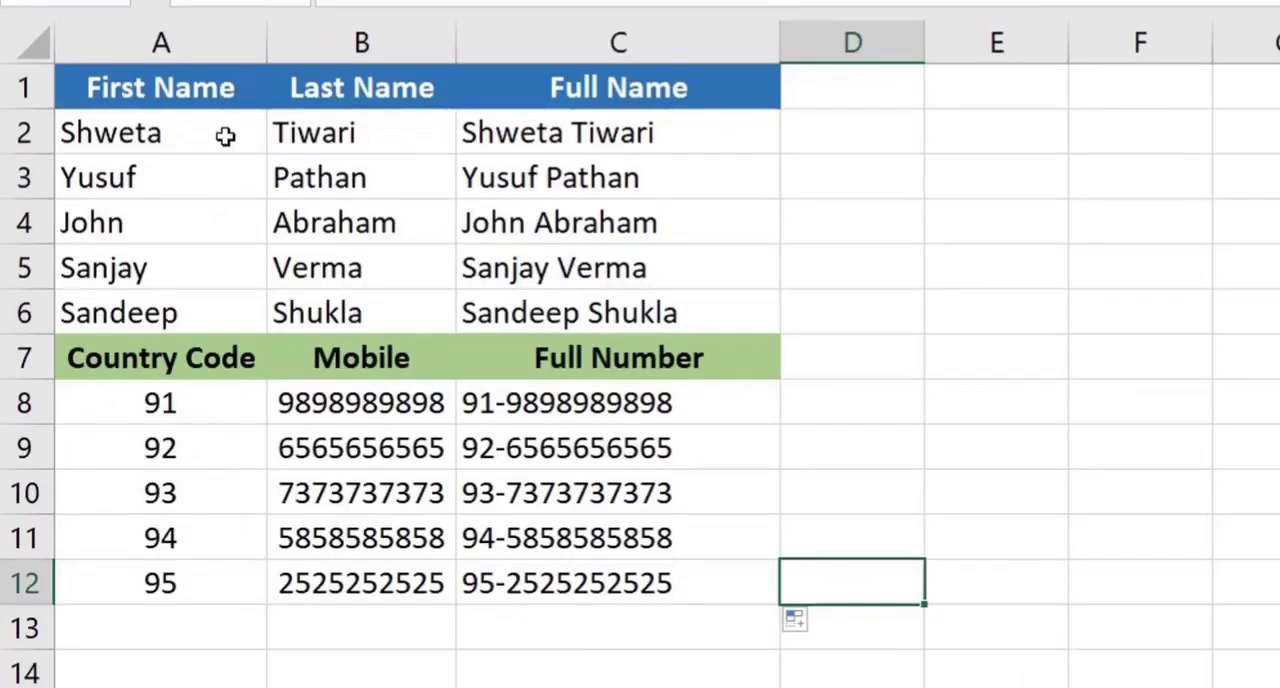
# Compare the joined names with their source columns, and look over the address list and Street column on the Split Cells sheet
pyautogui.click(201, 142)
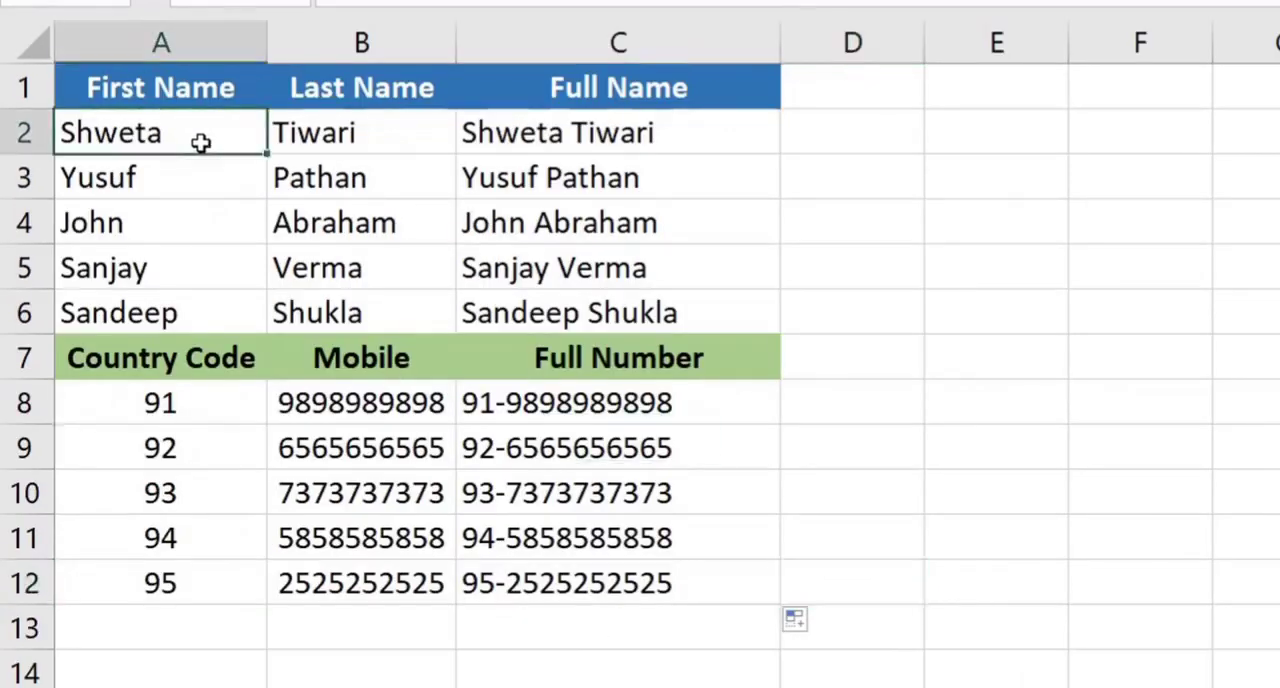
pyautogui.moveTo(201, 142); pyautogui.dragTo(355, 305)
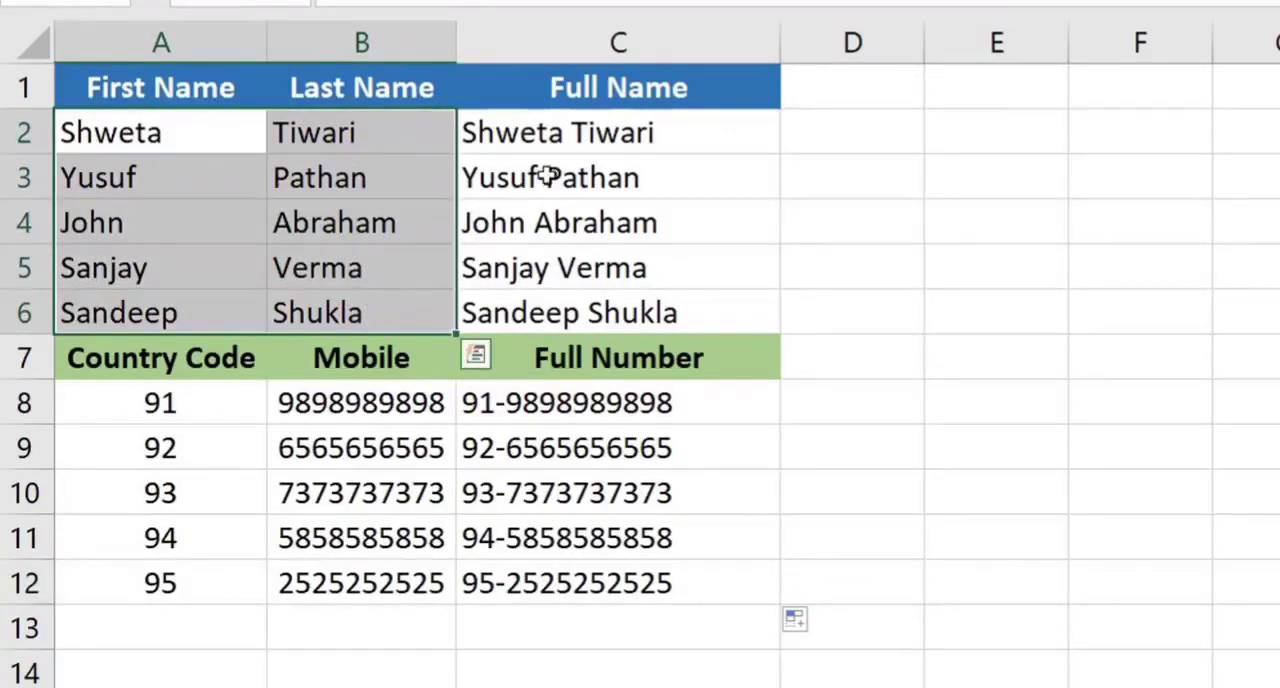
pyautogui.moveTo(586, 126); pyautogui.dragTo(618, 335)
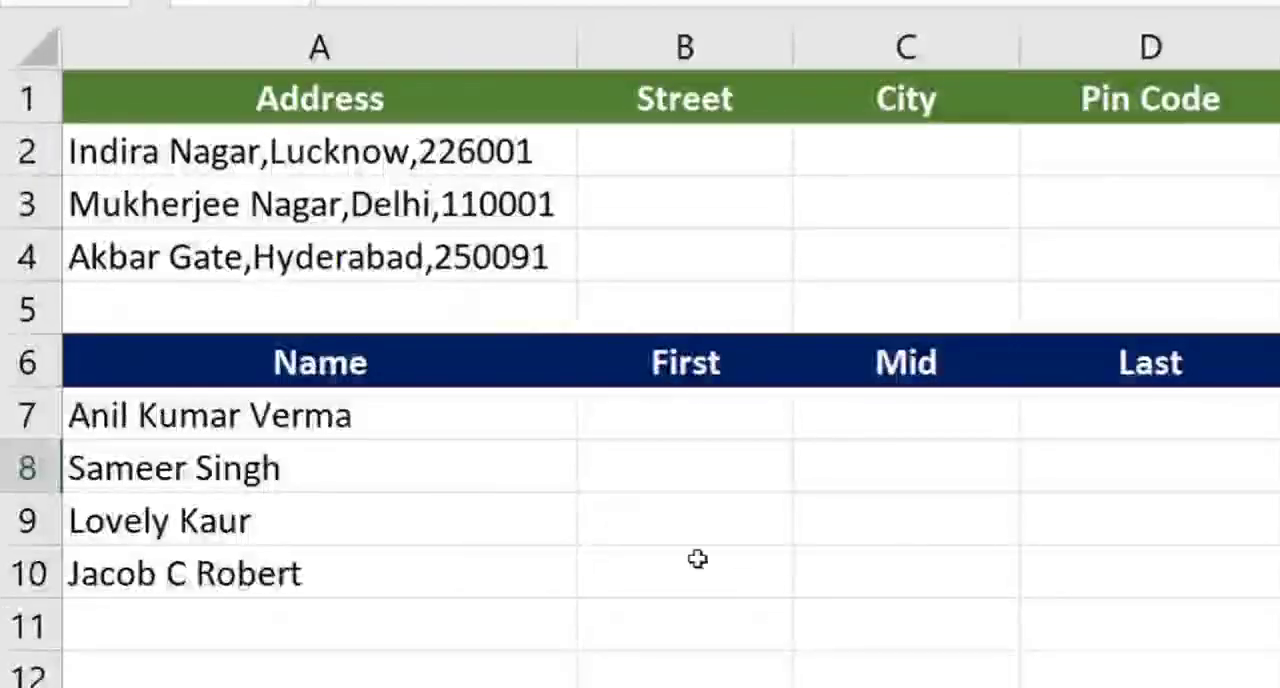
pyautogui.moveTo(343, 143); pyautogui.dragTo(348, 237)
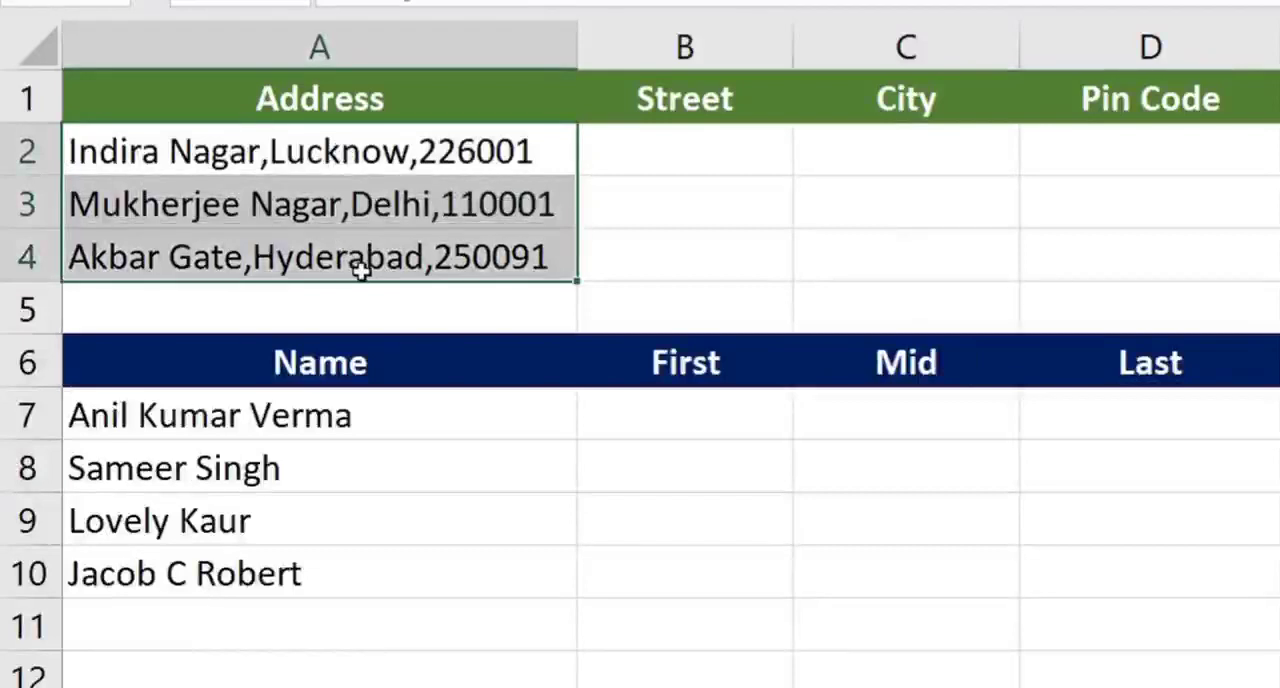
pyautogui.click(378, 152)
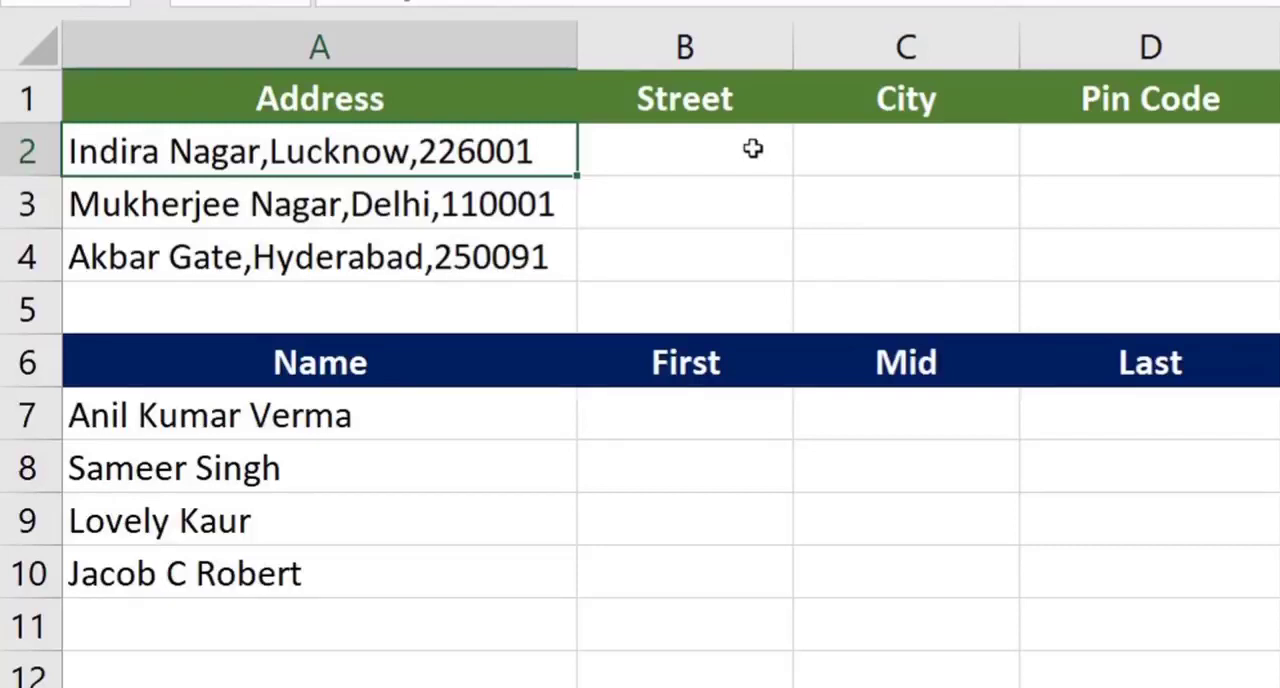
pyautogui.click(474, 276)
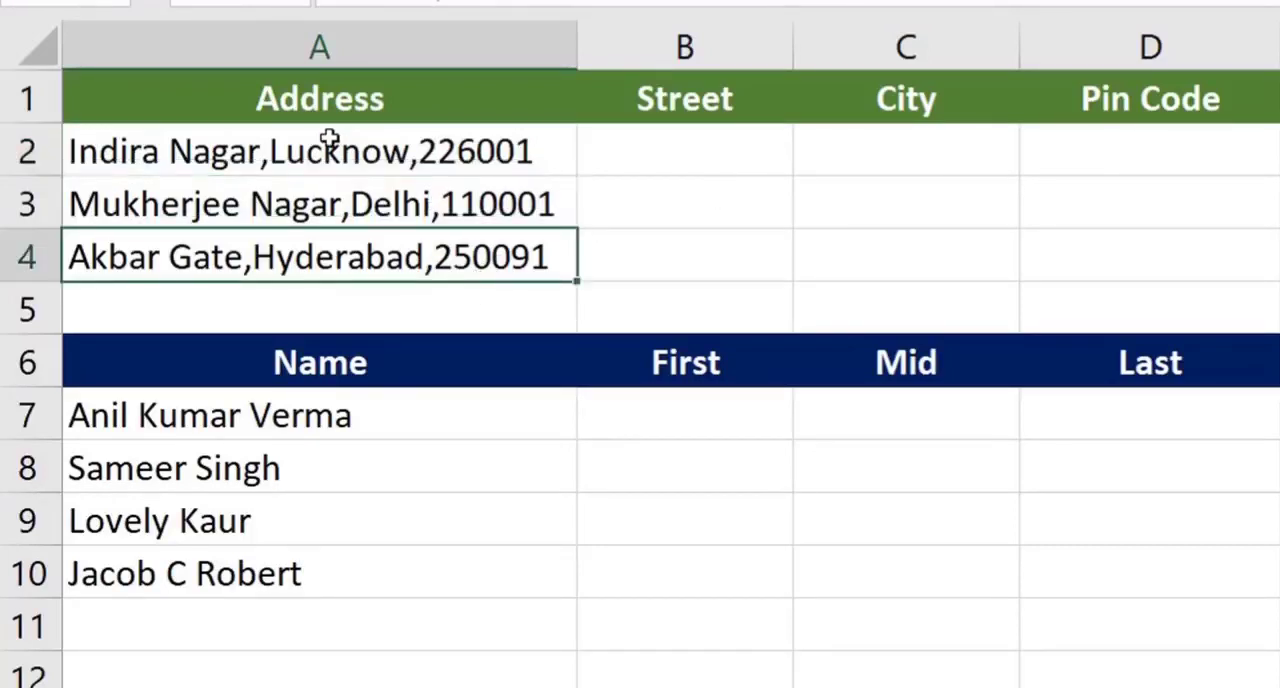
pyautogui.moveTo(334, 142); pyautogui.dragTo(337, 287)
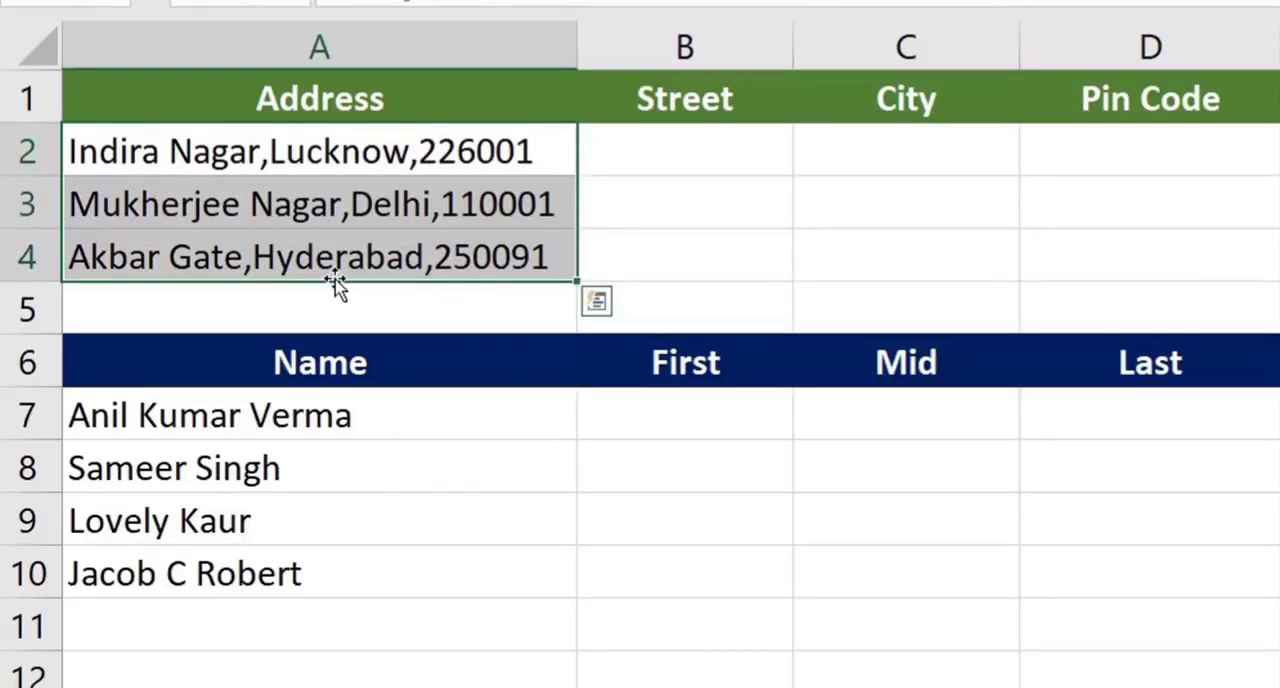
pyautogui.moveTo(652, 107); pyautogui.dragTo(684, 262)
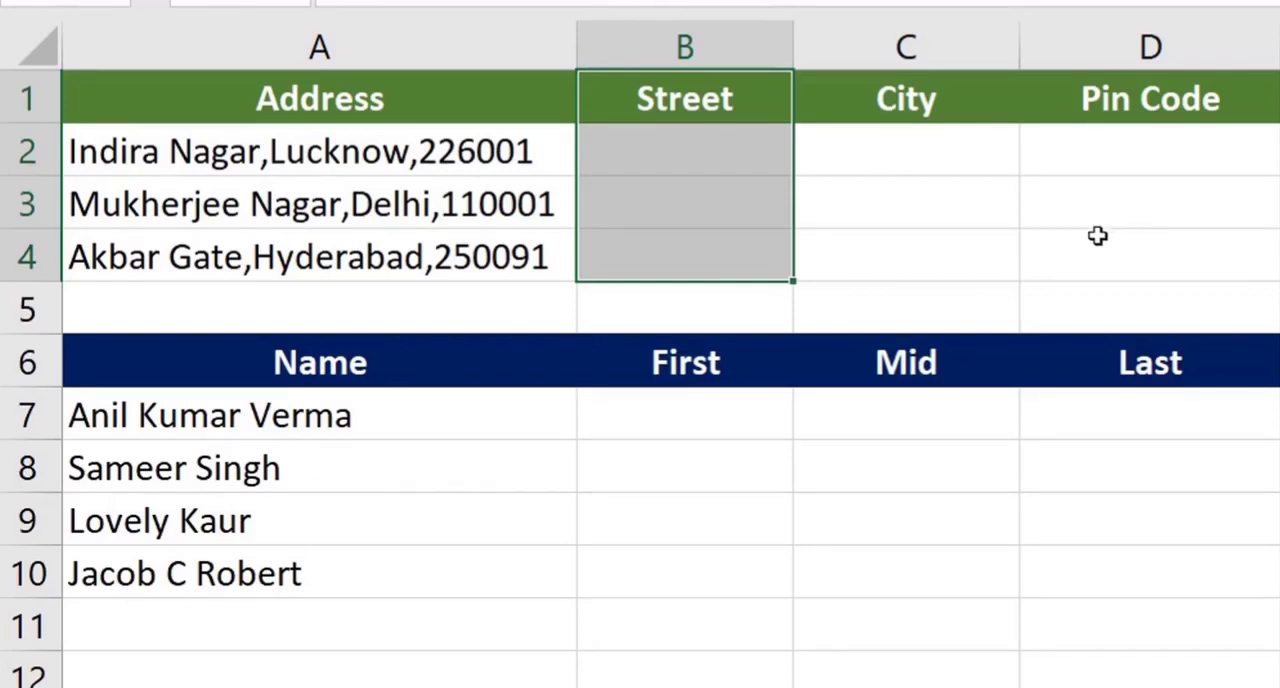
pyautogui.click(680, 614)
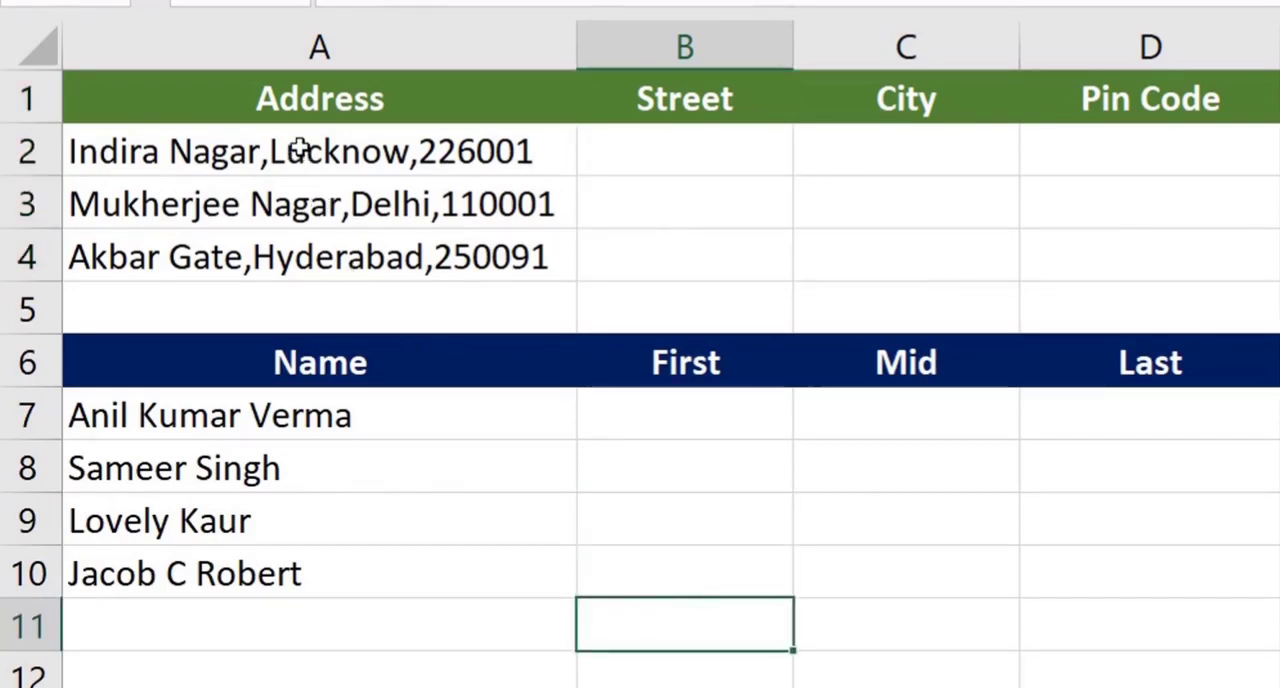
# Run Text to Columns on the addresses in A2:A4 as delimited data, adding the comma as a delimiter
pyautogui.moveTo(313, 176); pyautogui.dragTo(277, 250)
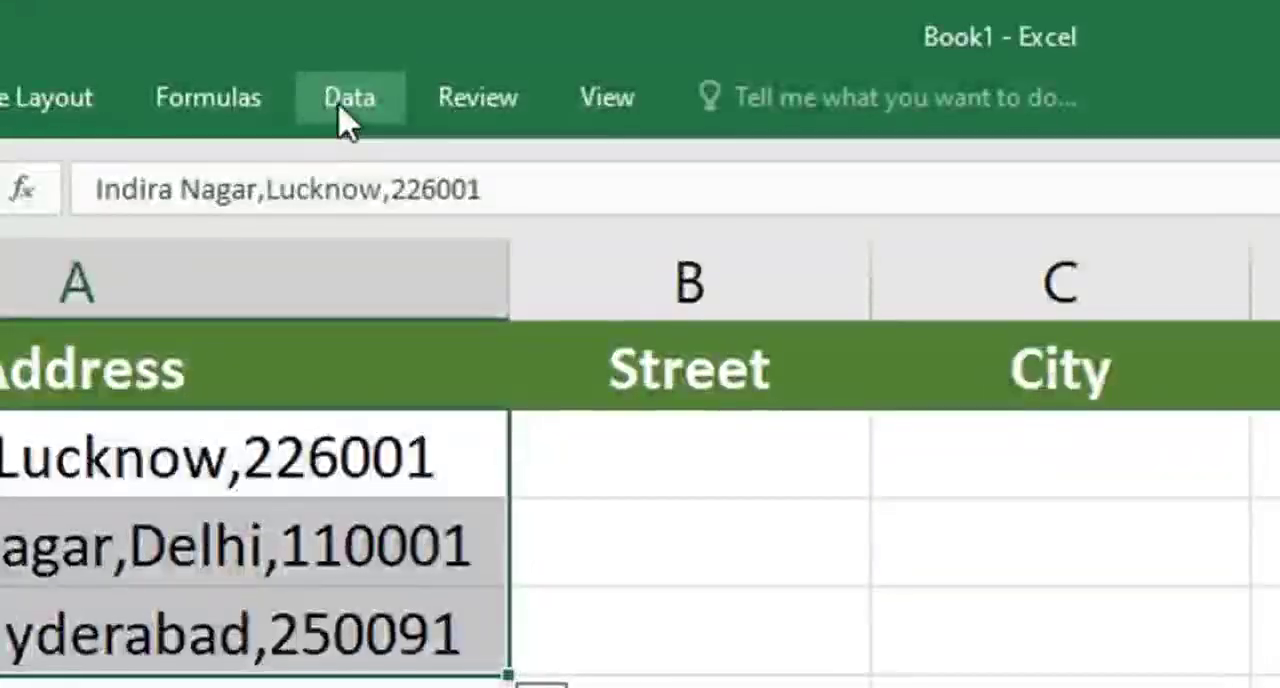
pyautogui.click(347, 118)
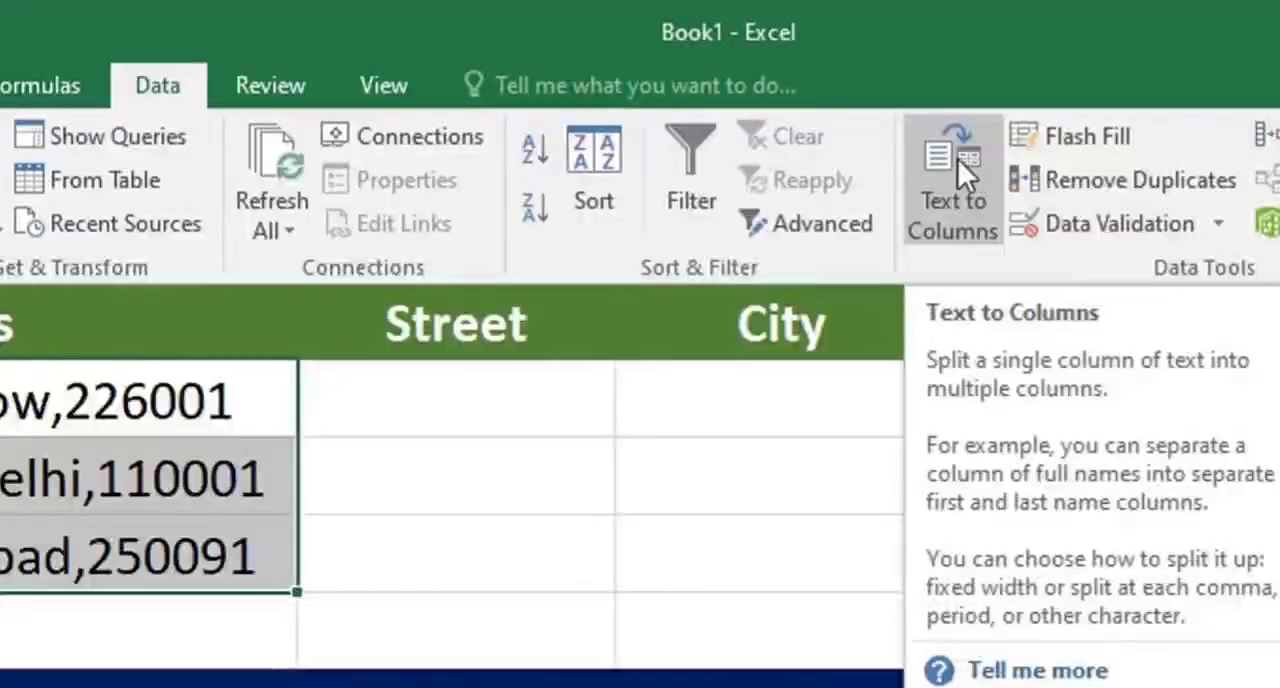
pyautogui.click(958, 161)
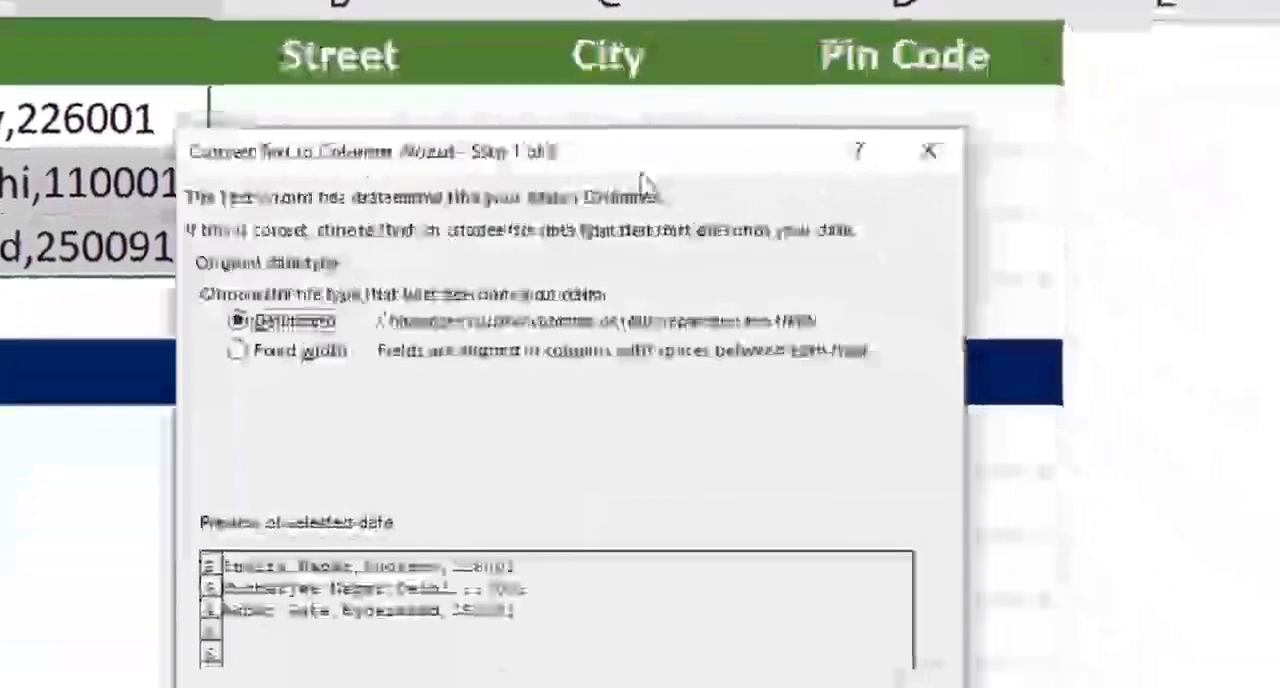
pyautogui.moveTo(645, 185); pyautogui.dragTo(710, 272)
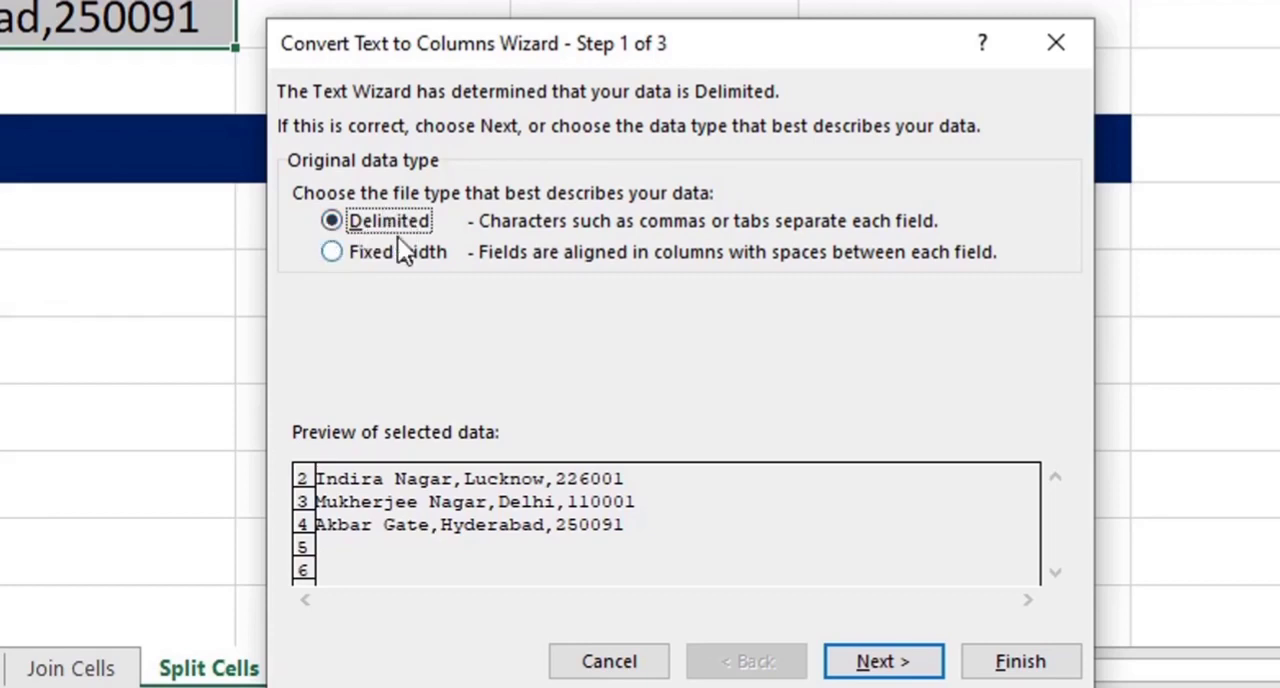
pyautogui.click(880, 662)
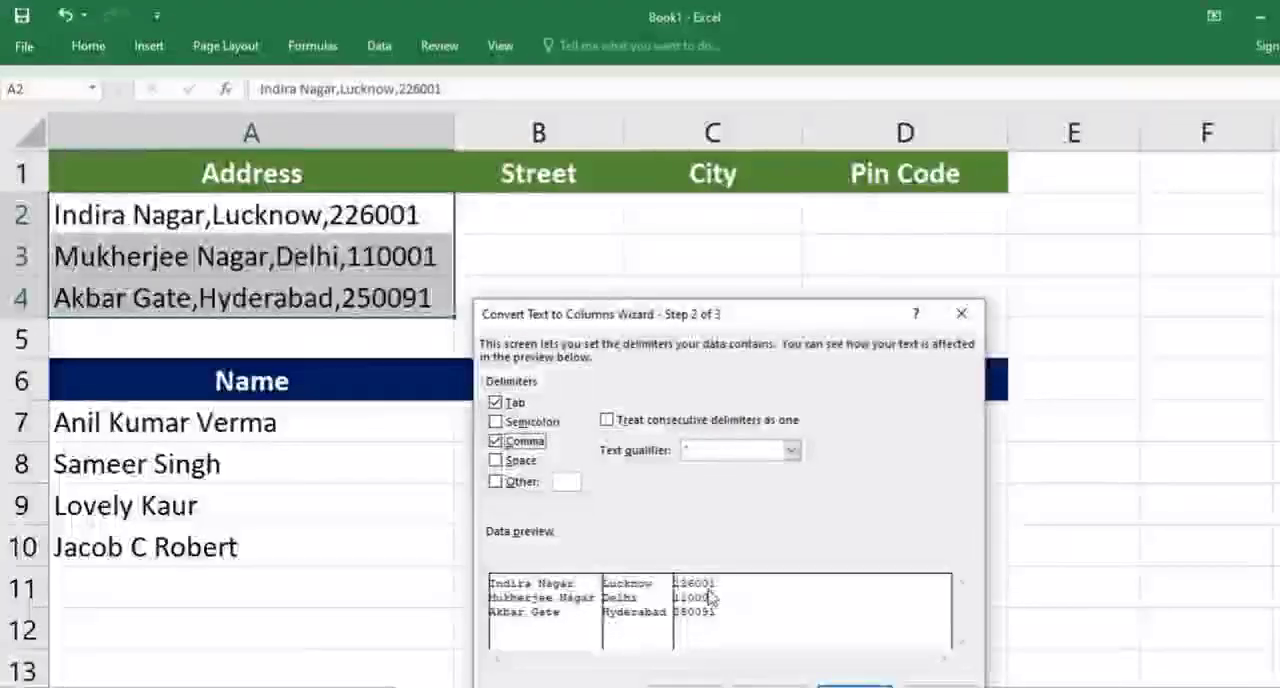
pyautogui.click(855, 686)
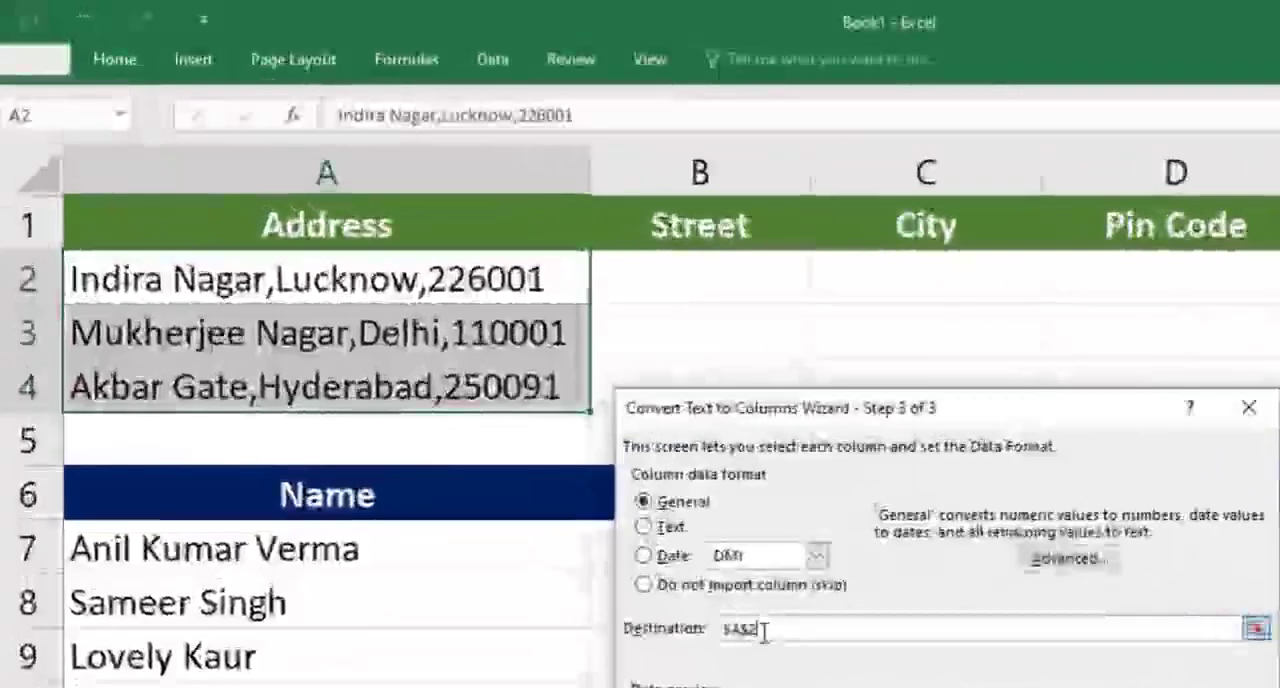
# Finish splitting the addresses with B2 as the destination, and widen column B to fit the street names
pyautogui.press('BackSpace')
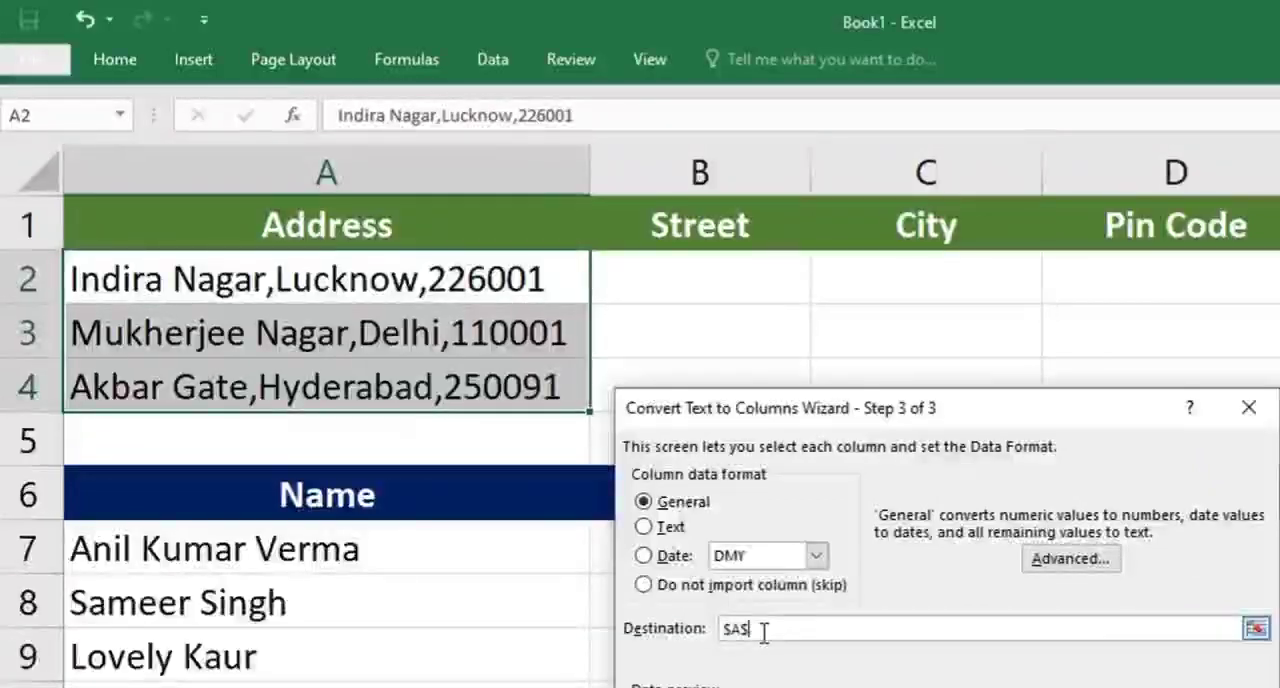
pyautogui.press('BackSpace')
pyautogui.press('BackSpace')
pyautogui.press('BackSpace')
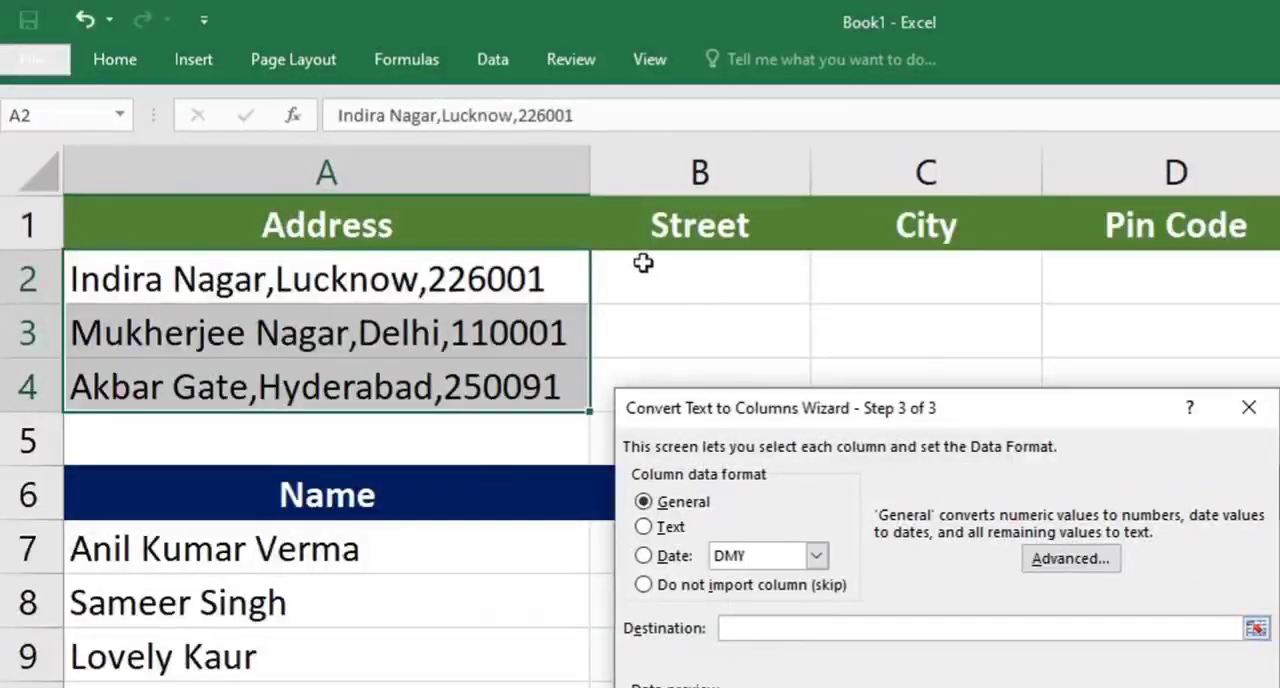
pyautogui.click(710, 279)
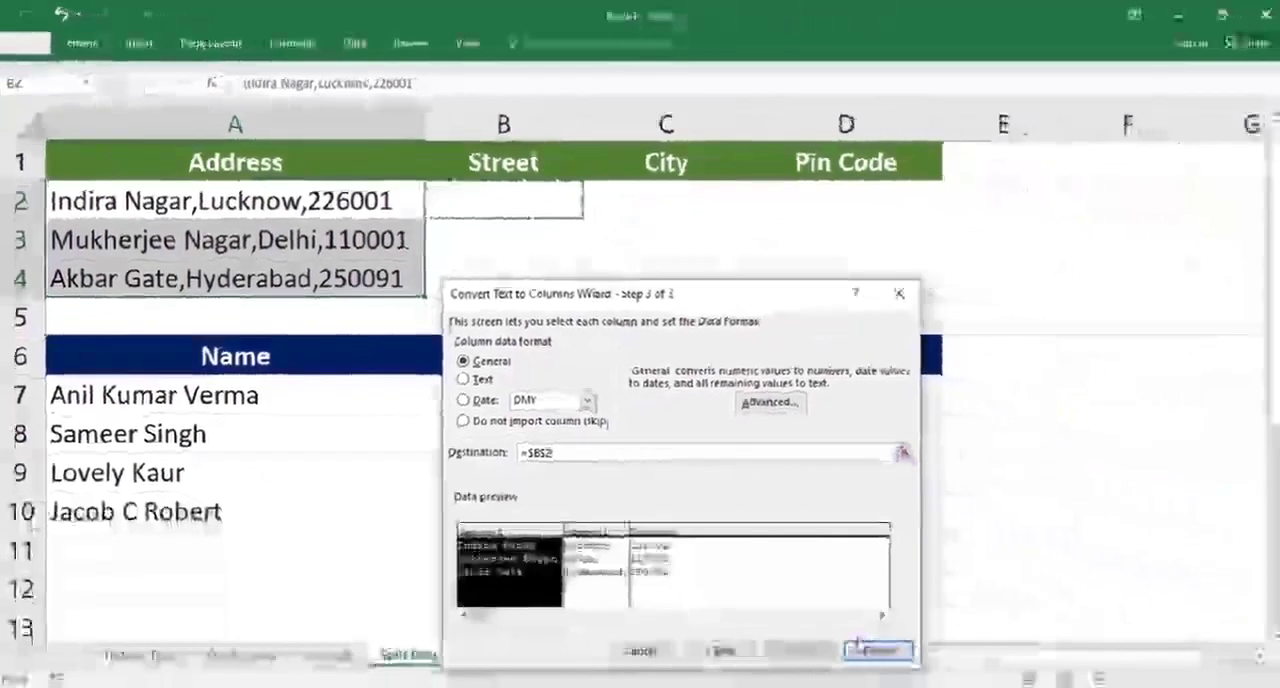
pyautogui.click(878, 652)
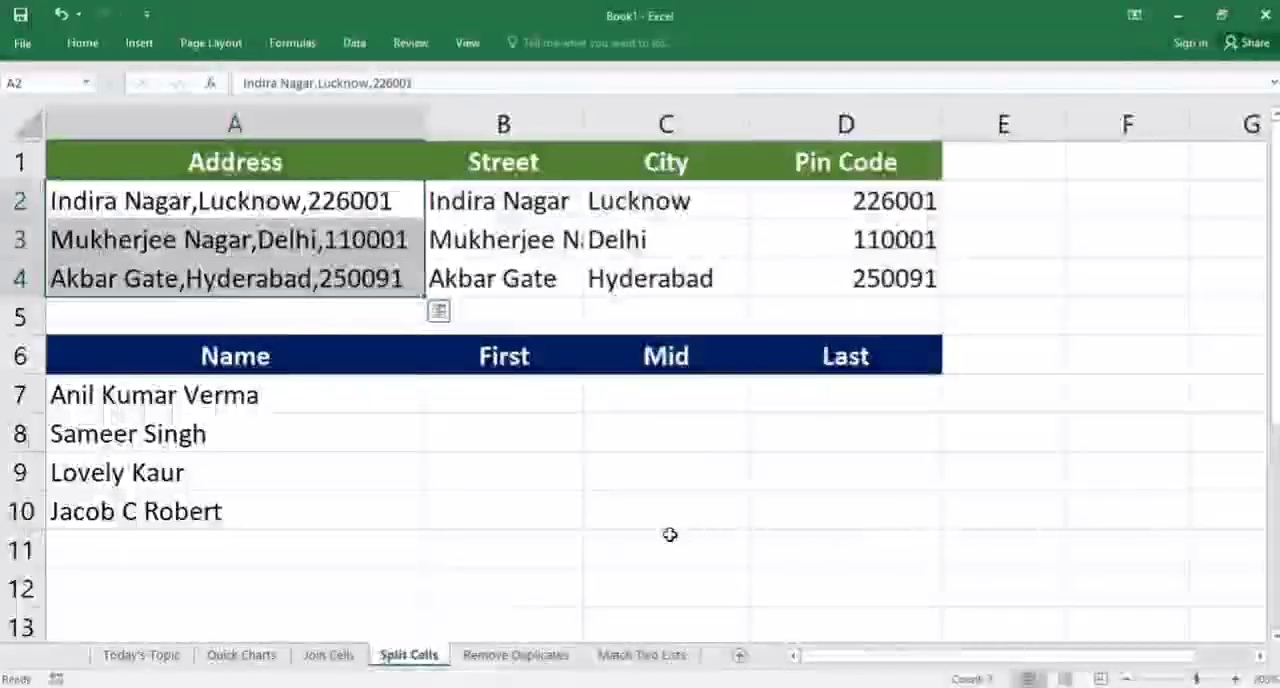
pyautogui.moveTo(583, 123); pyautogui.dragTo(650, 127)
# Check the split Street, City and Pin Code columns against the original addresses
pyautogui.moveTo(320, 207); pyautogui.dragTo(338, 285)
pyautogui.moveTo(500, 205); pyautogui.dragTo(756, 283)
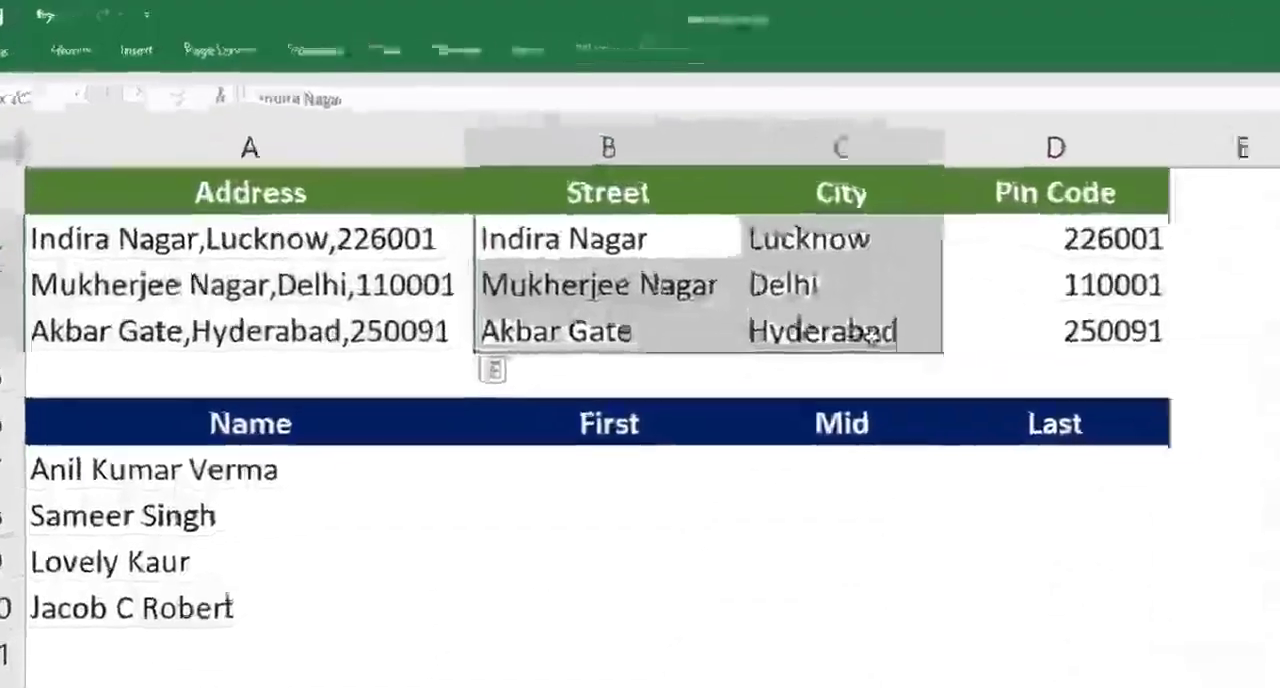
pyautogui.moveTo(680, 196); pyautogui.dragTo(655, 331)
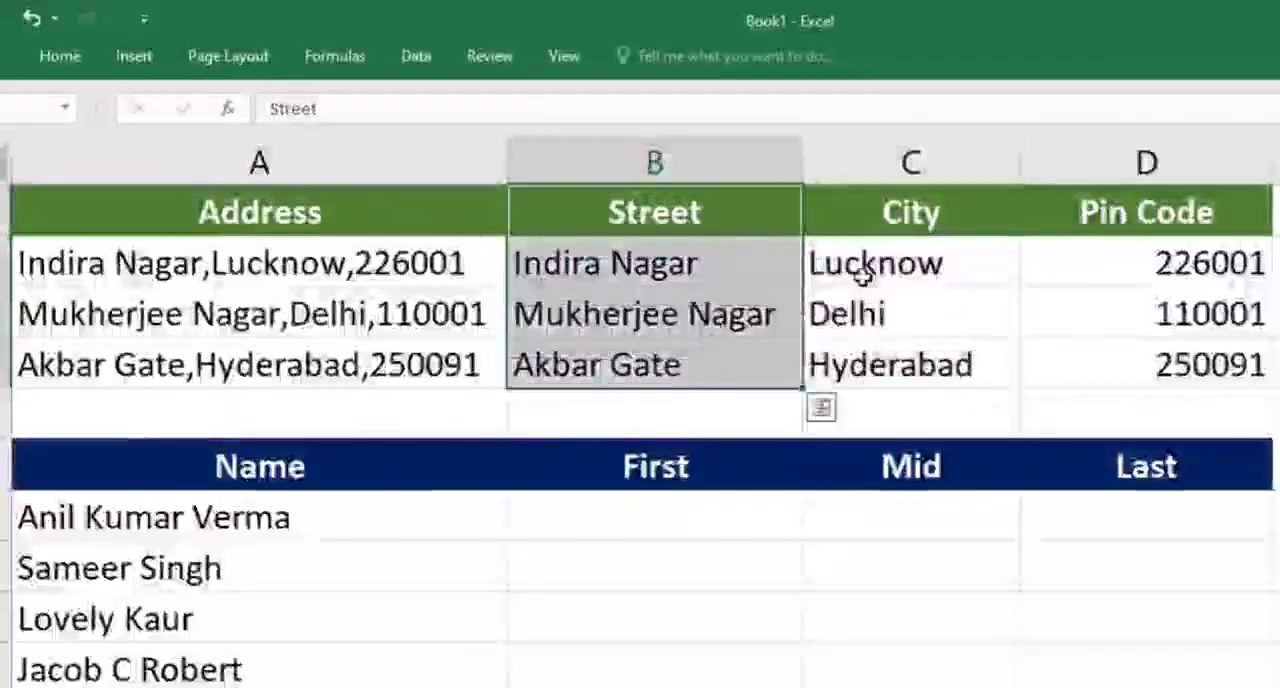
pyautogui.moveTo(841, 196); pyautogui.dragTo(829, 285)
pyautogui.moveTo(895, 314); pyautogui.dragTo(894, 362)
pyautogui.moveTo(1154, 208); pyautogui.dragTo(1133, 372)
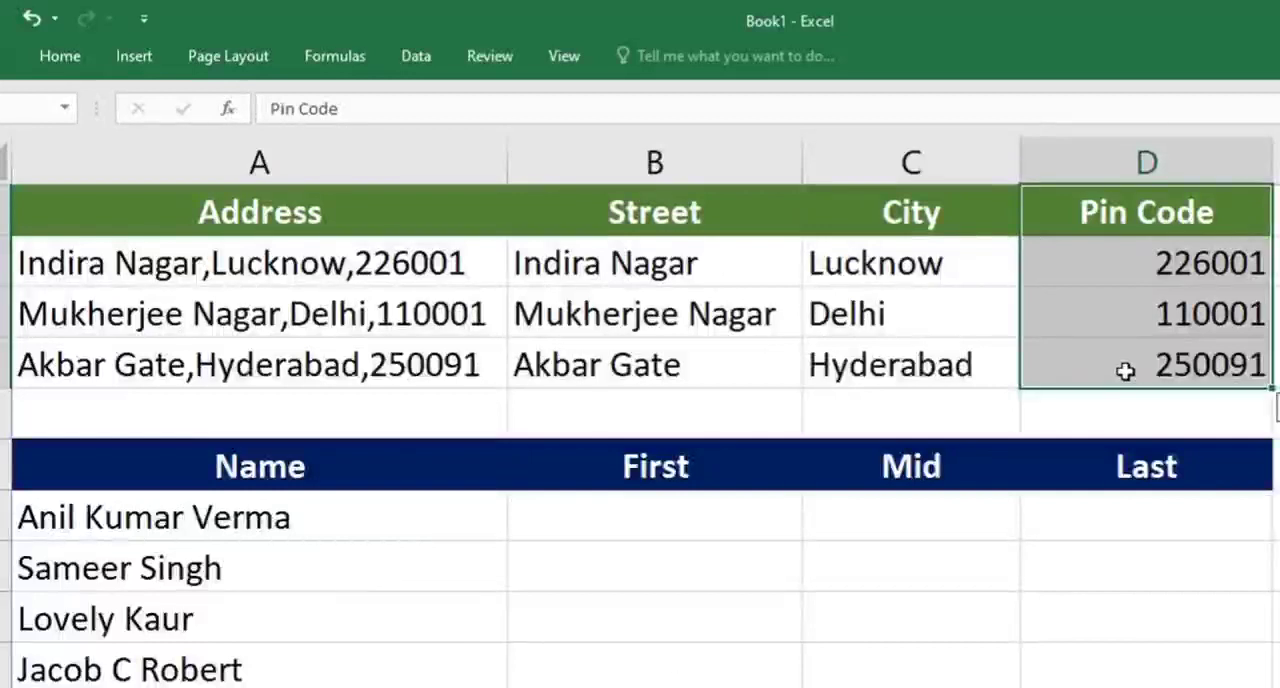
pyautogui.click(622, 622)
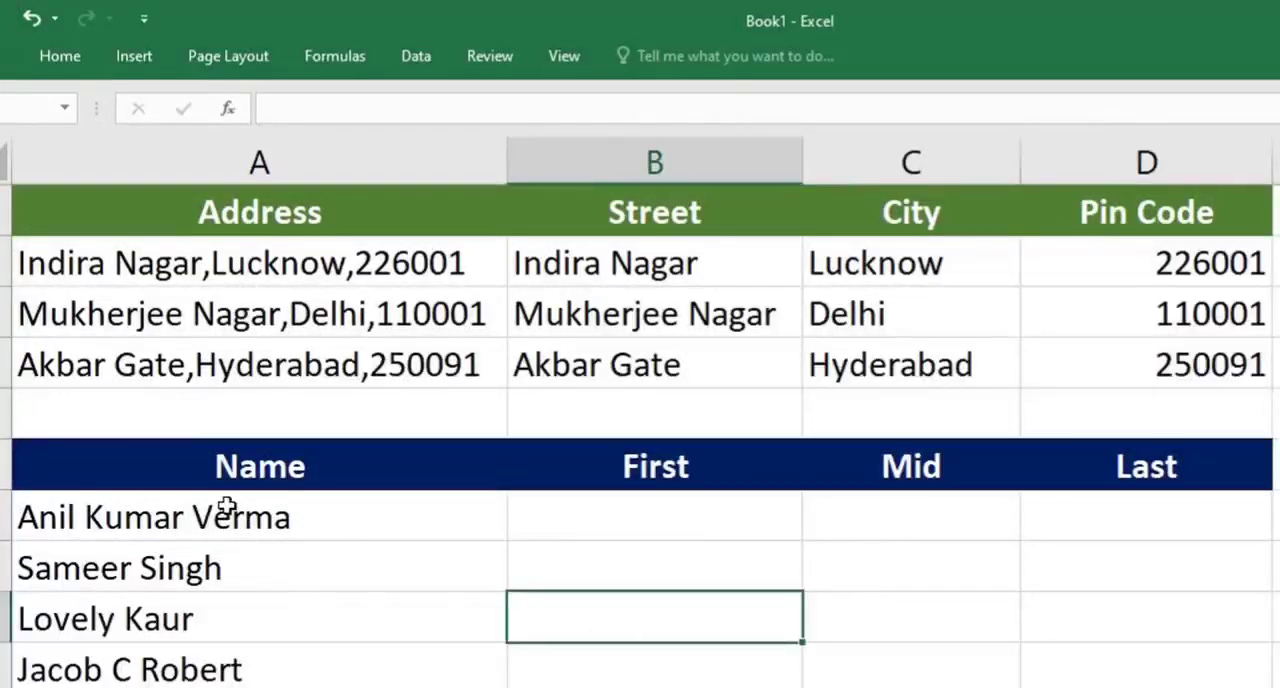
# Run Text to Columns on the full names in A7:A10 as delimited data, with the space delimiter instead of the comma
pyautogui.moveTo(228, 508); pyautogui.dragTo(220, 667)
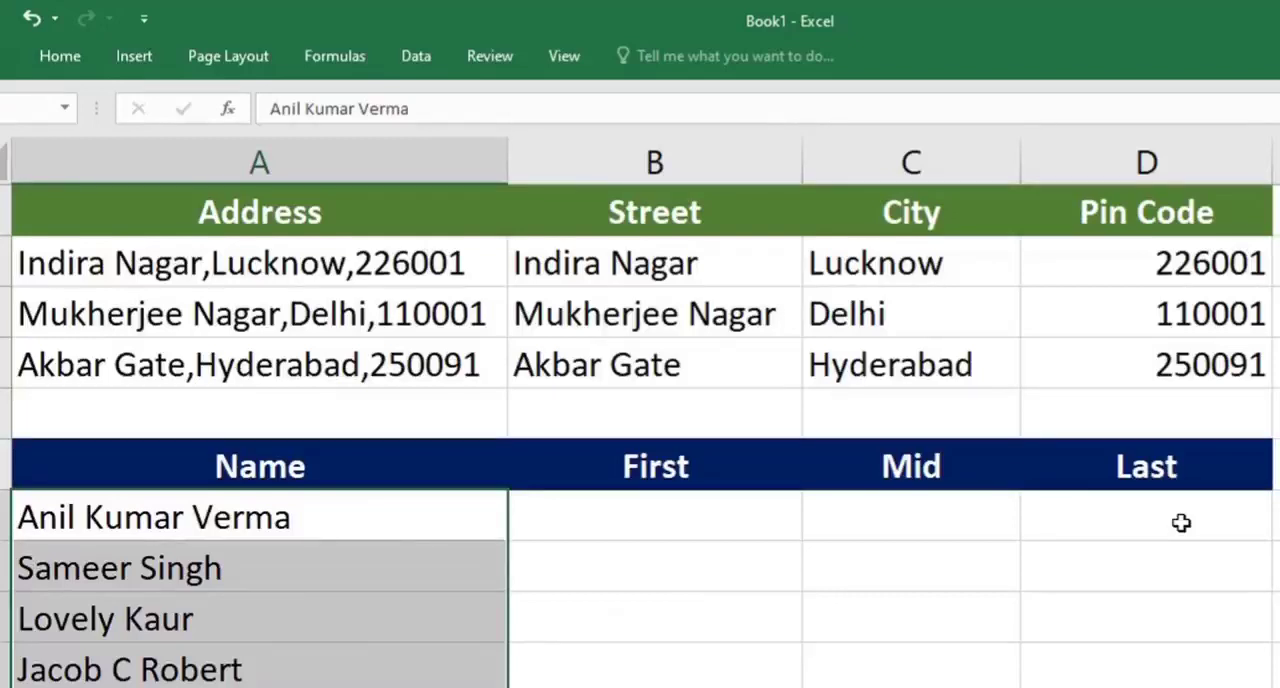
pyautogui.click(272, 686)
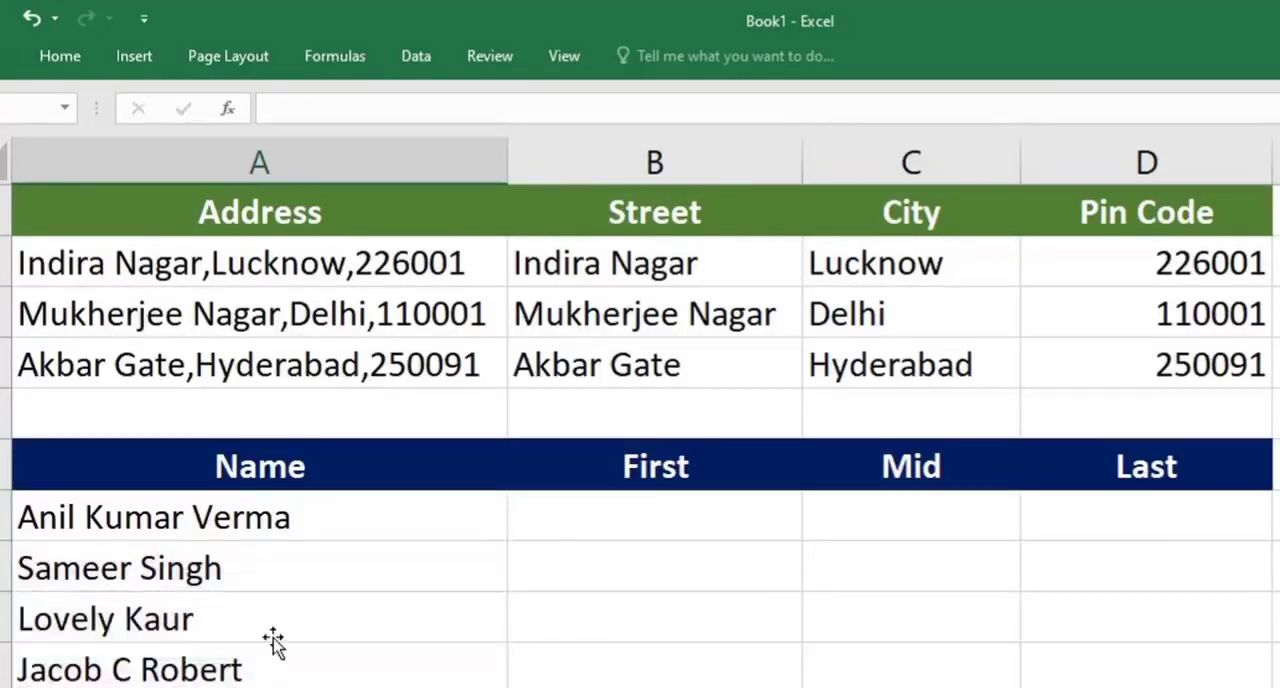
pyautogui.click(235, 510)
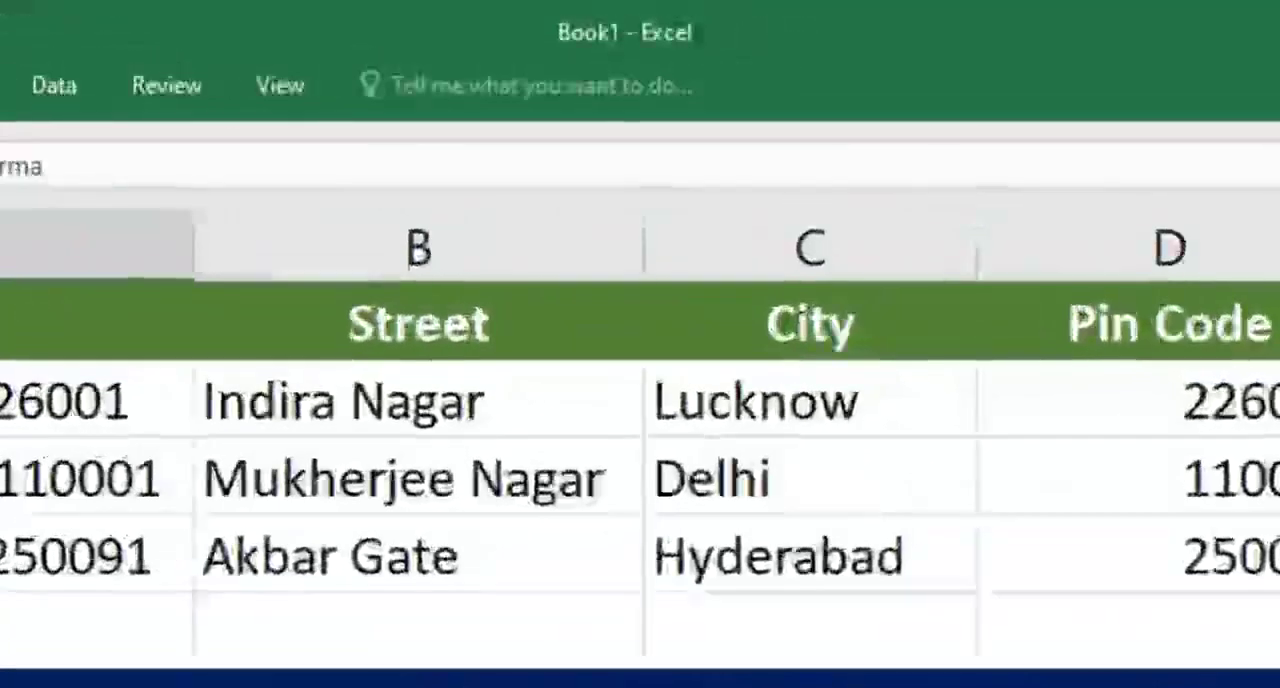
pyautogui.click(52, 82)
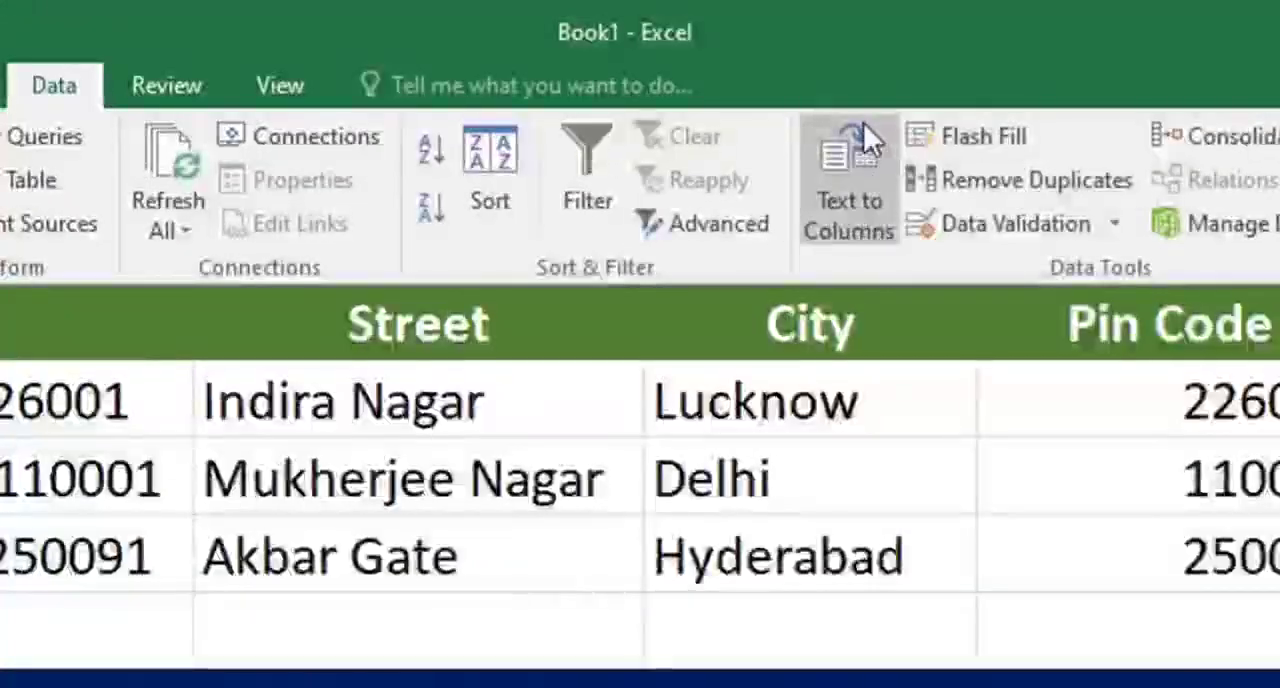
pyautogui.click(850, 195)
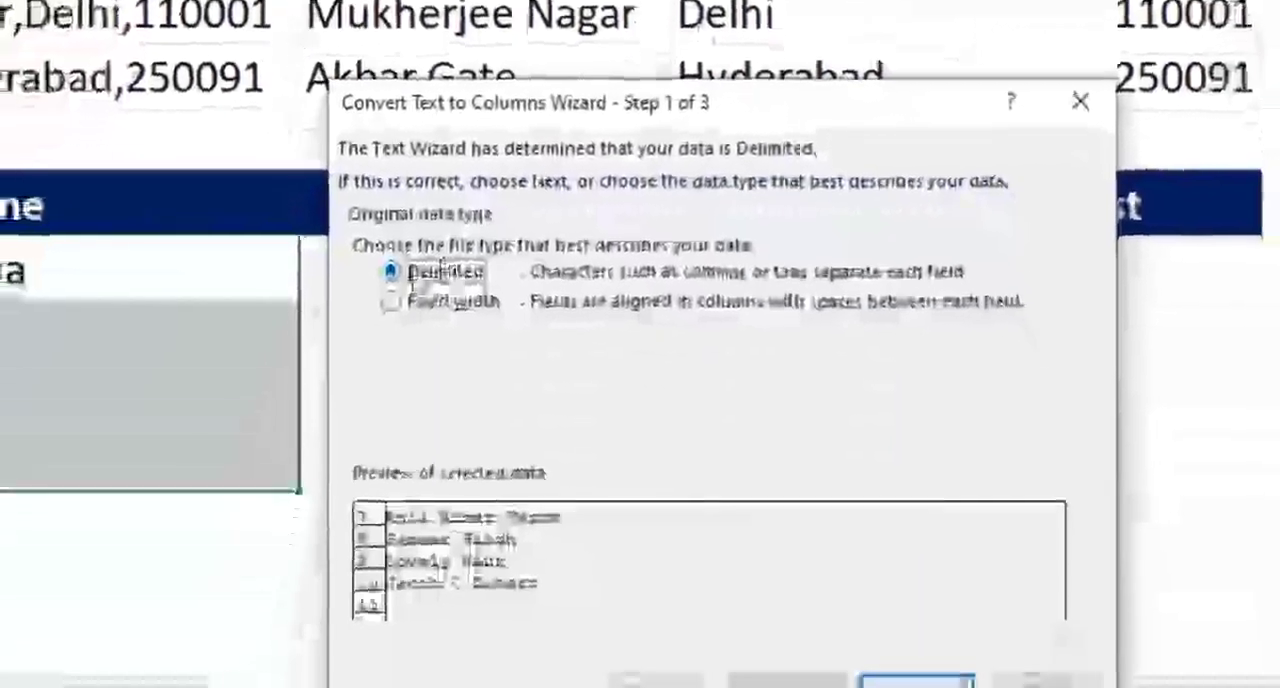
pyautogui.moveTo(597, 104); pyautogui.dragTo(597, 0)
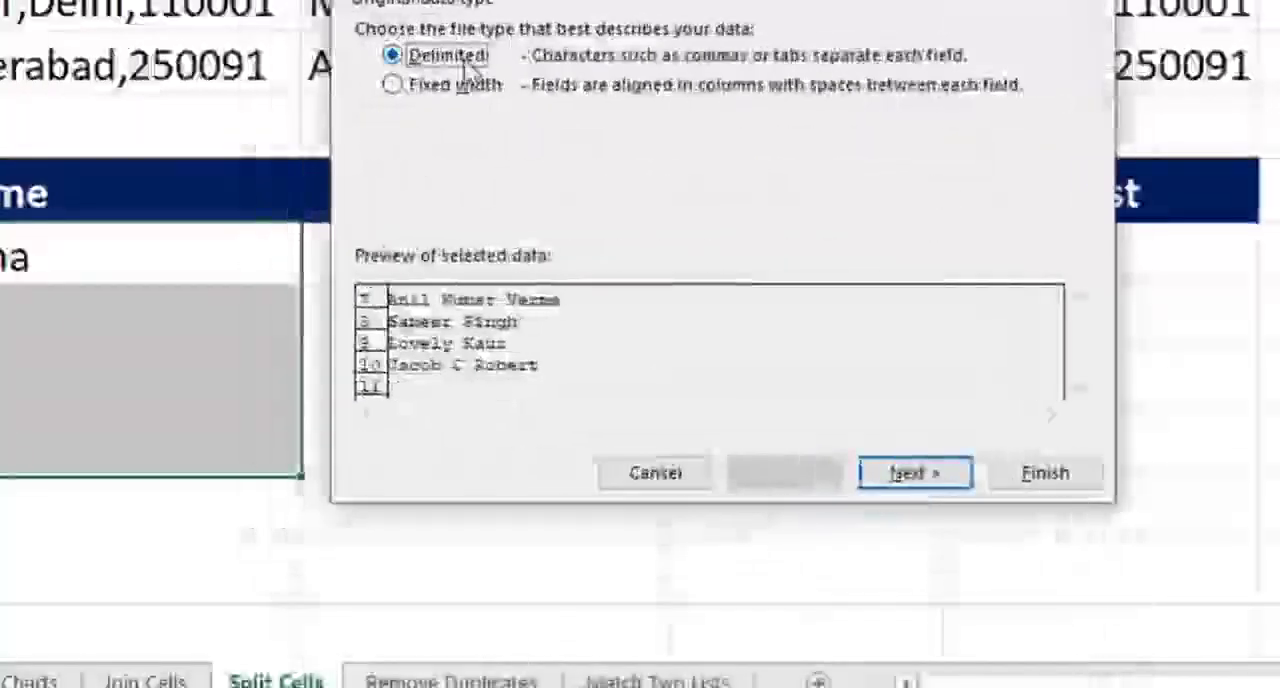
pyautogui.click(931, 466)
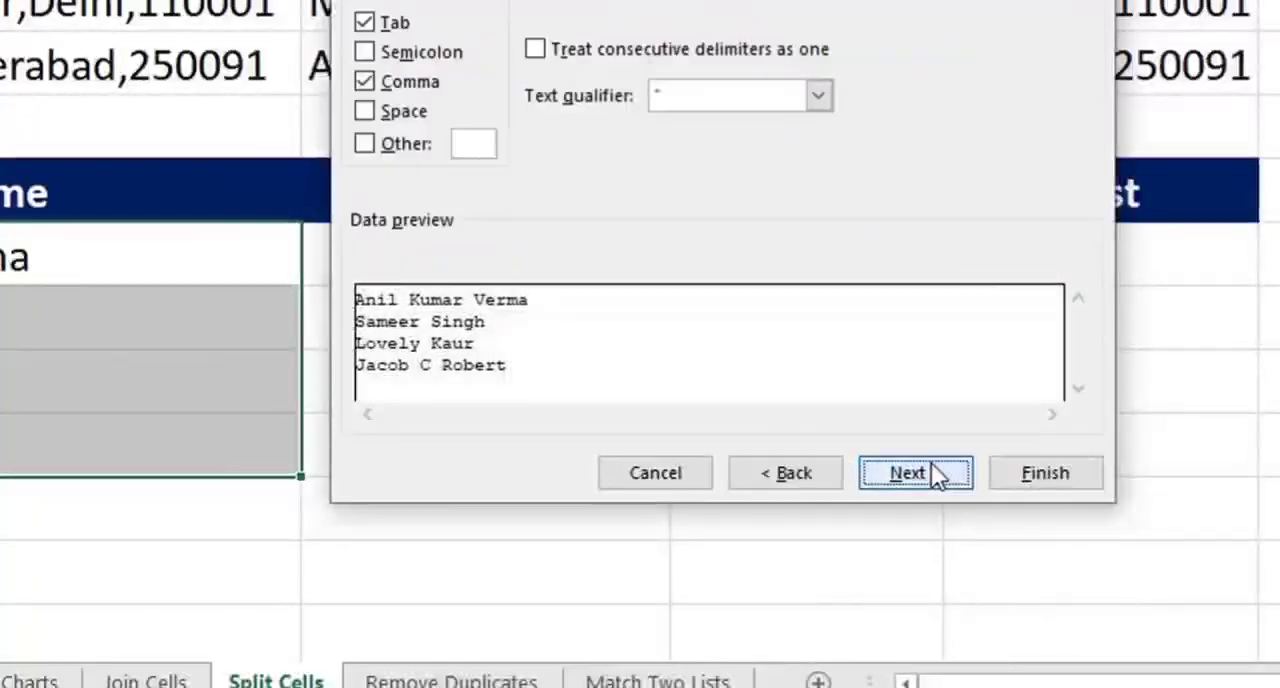
pyautogui.click(364, 82)
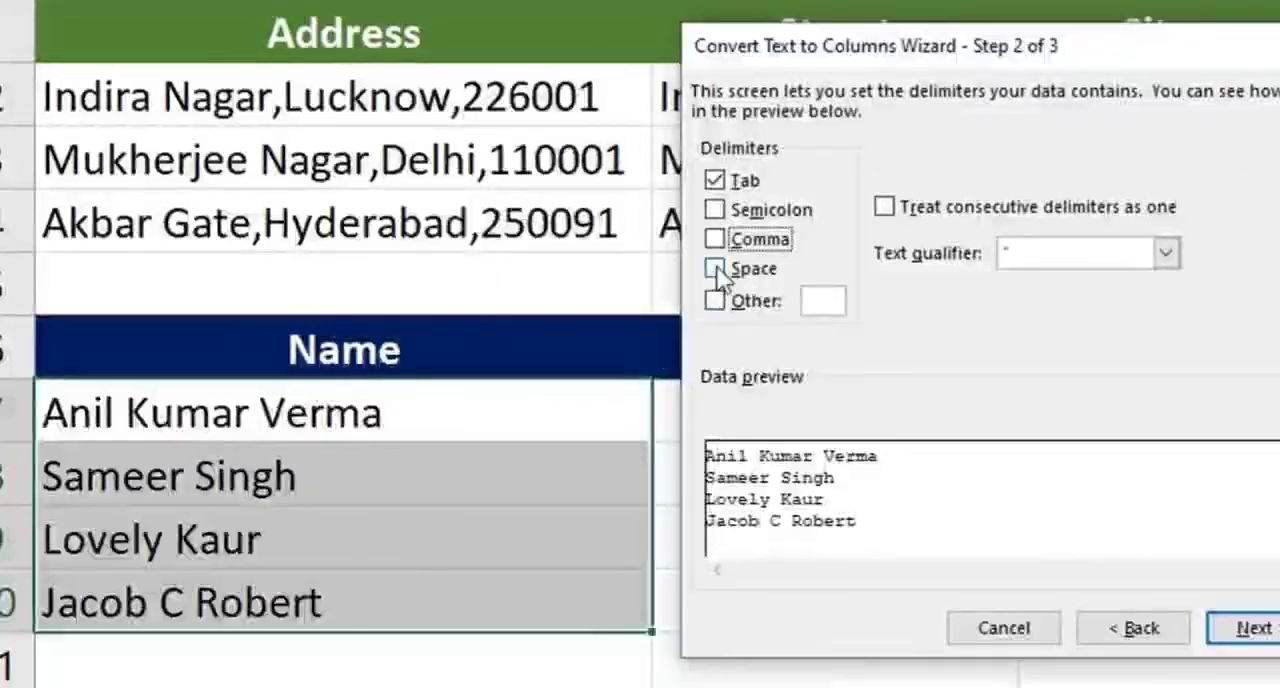
pyautogui.click(715, 268)
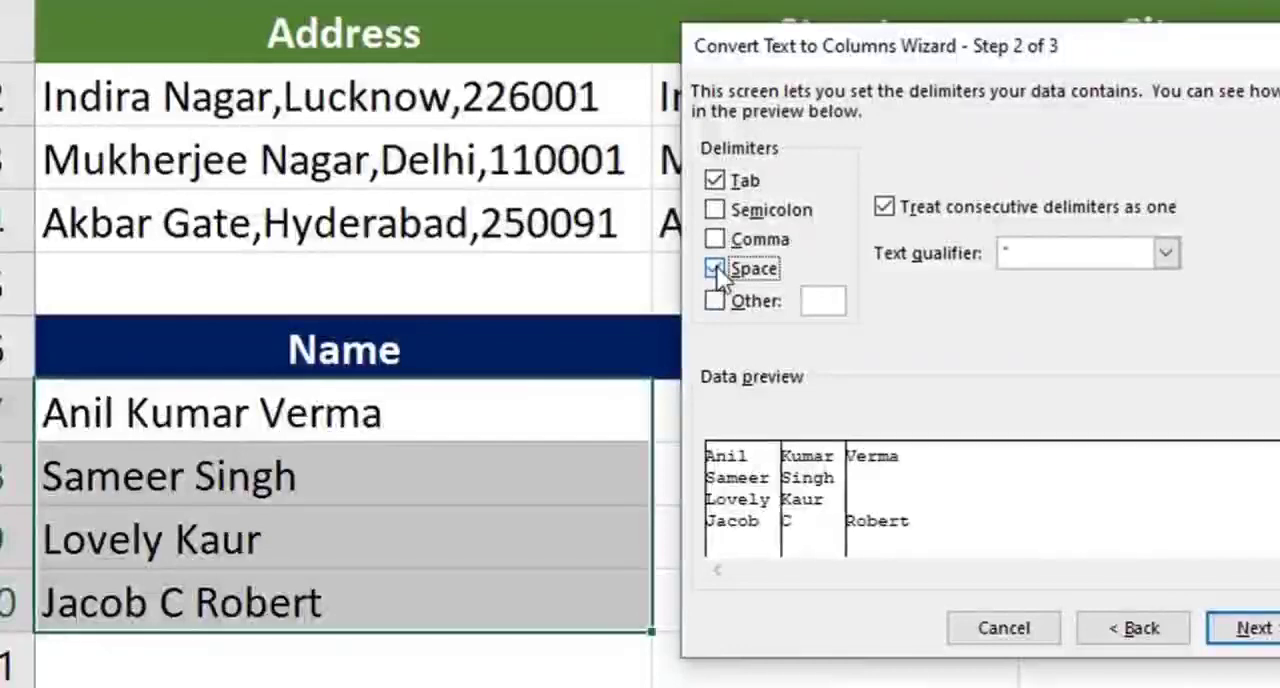
# Finish splitting the names with B7 as the destination, and review the filled First, Mid and Last columns
pyautogui.click(1258, 630)
pyautogui.moveTo(1078, 62); pyautogui.dragTo(1279, 2)
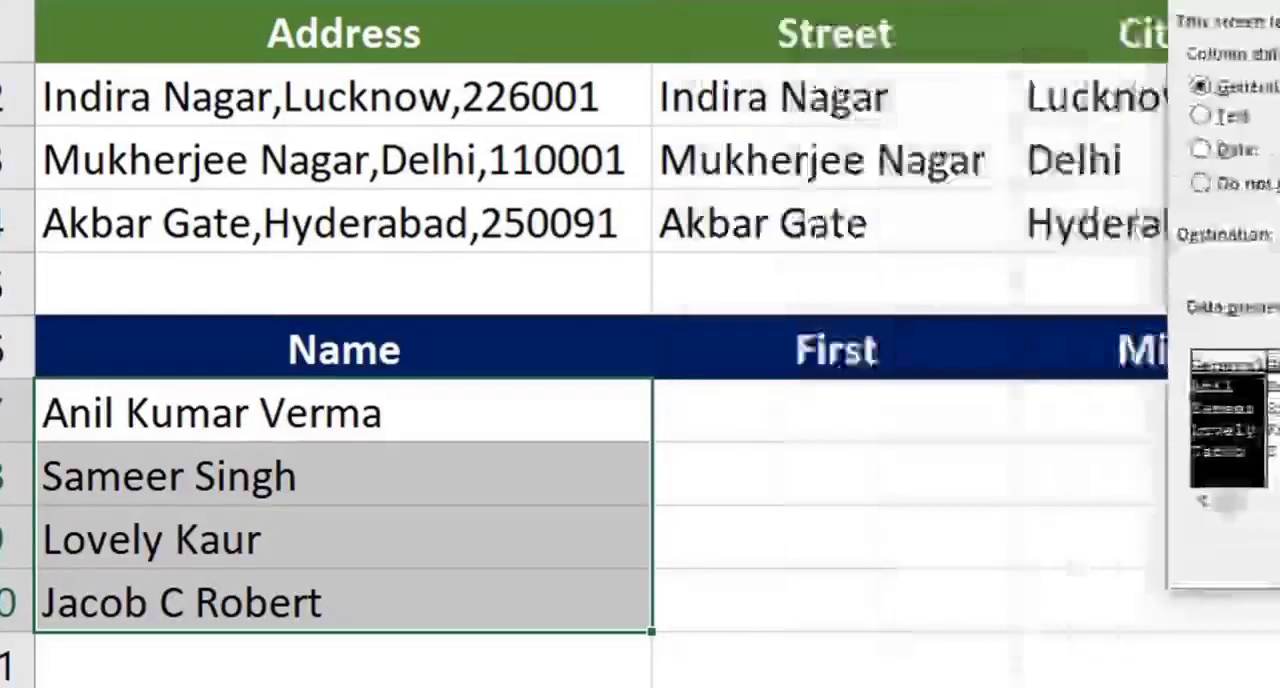
pyautogui.click(1279, 236)
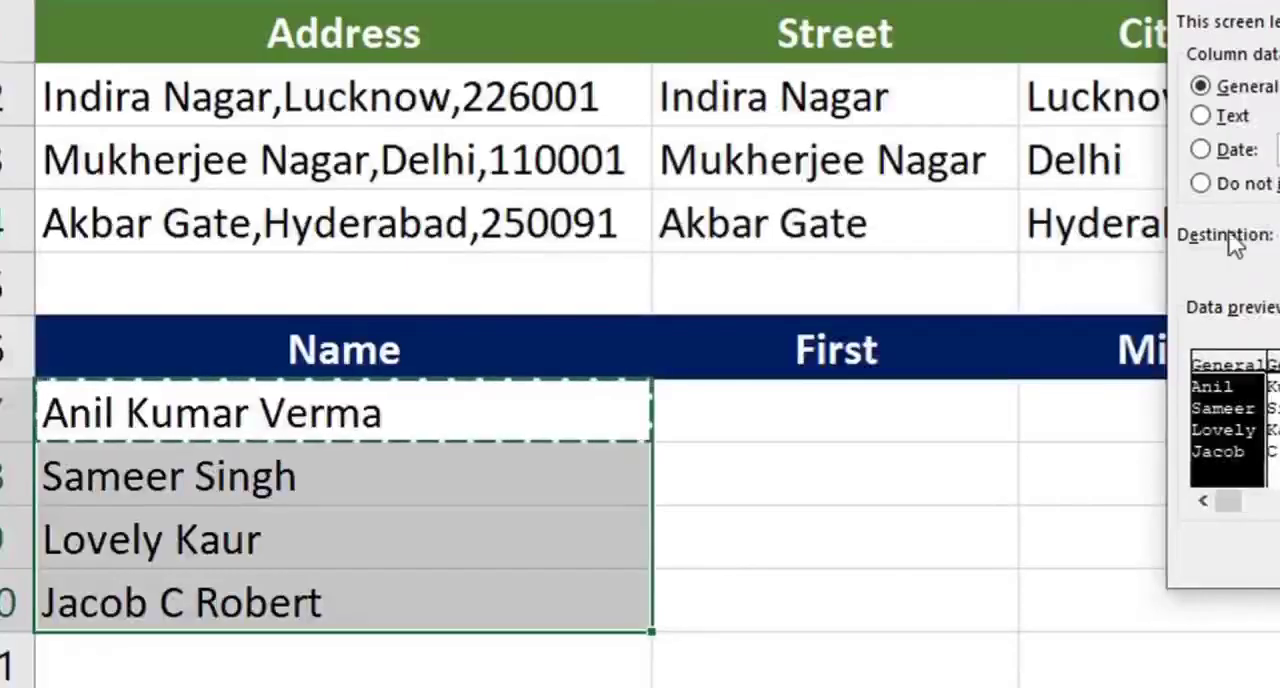
pyautogui.click(825, 408)
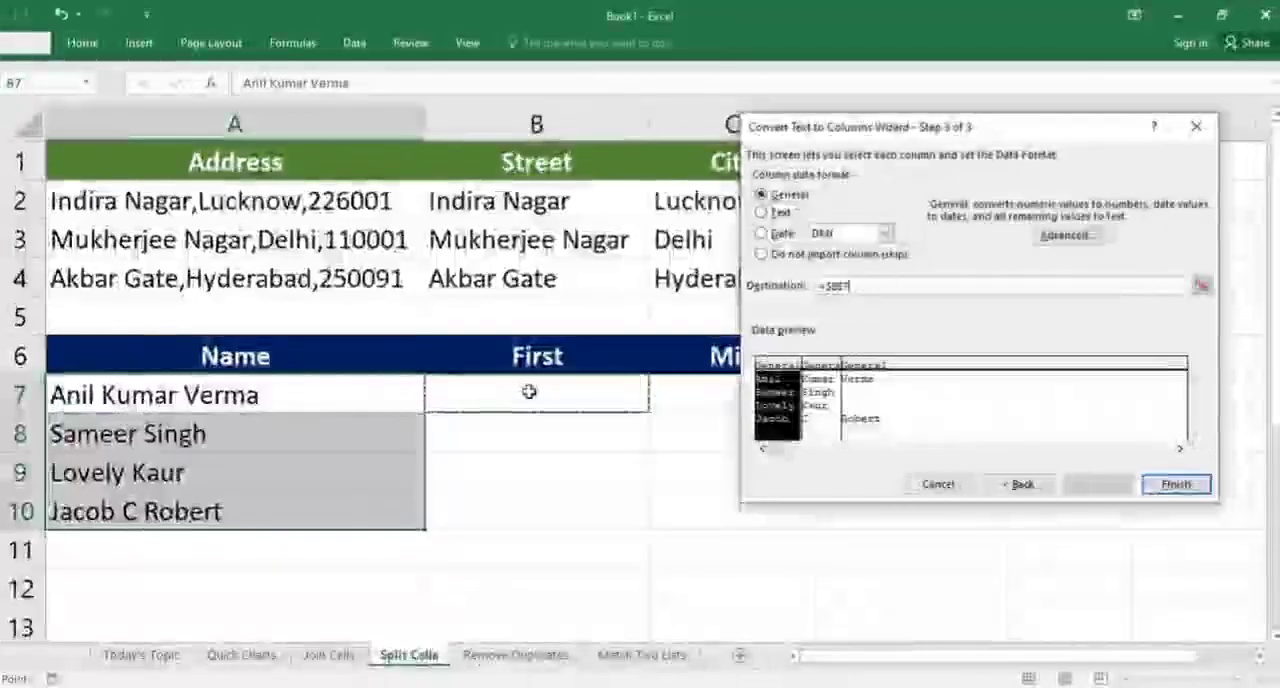
pyautogui.click(1174, 484)
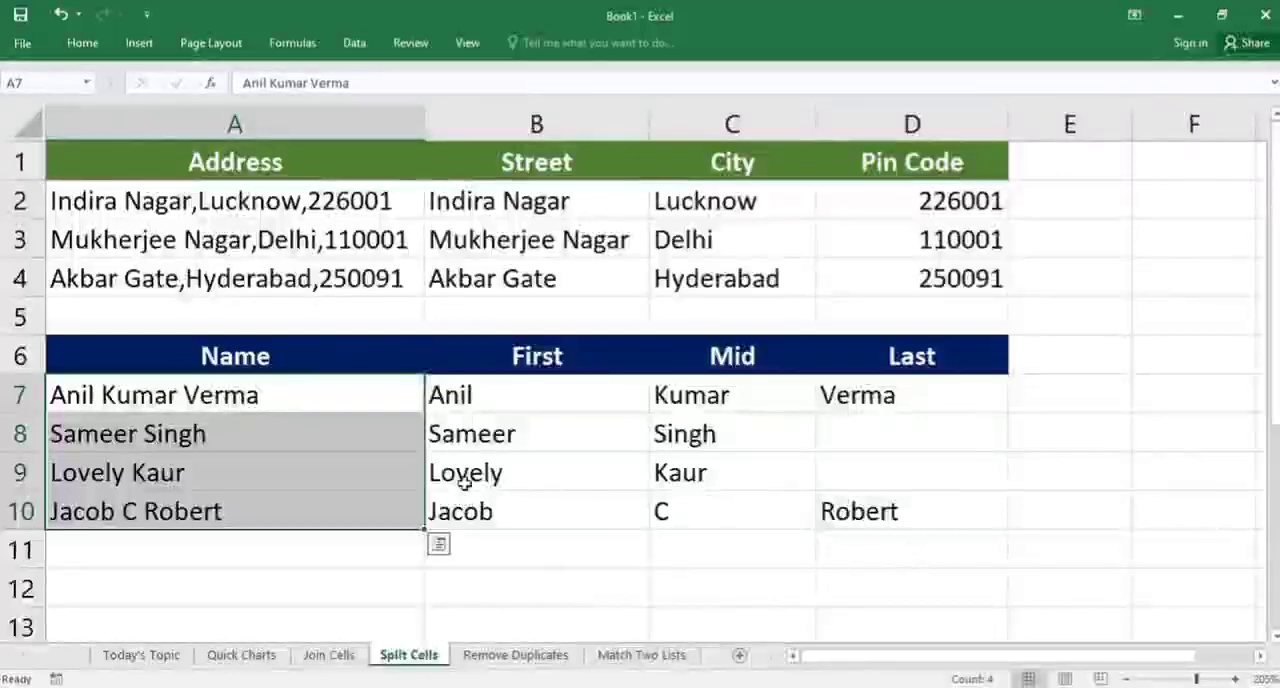
pyautogui.moveTo(434, 392); pyautogui.dragTo(917, 514)
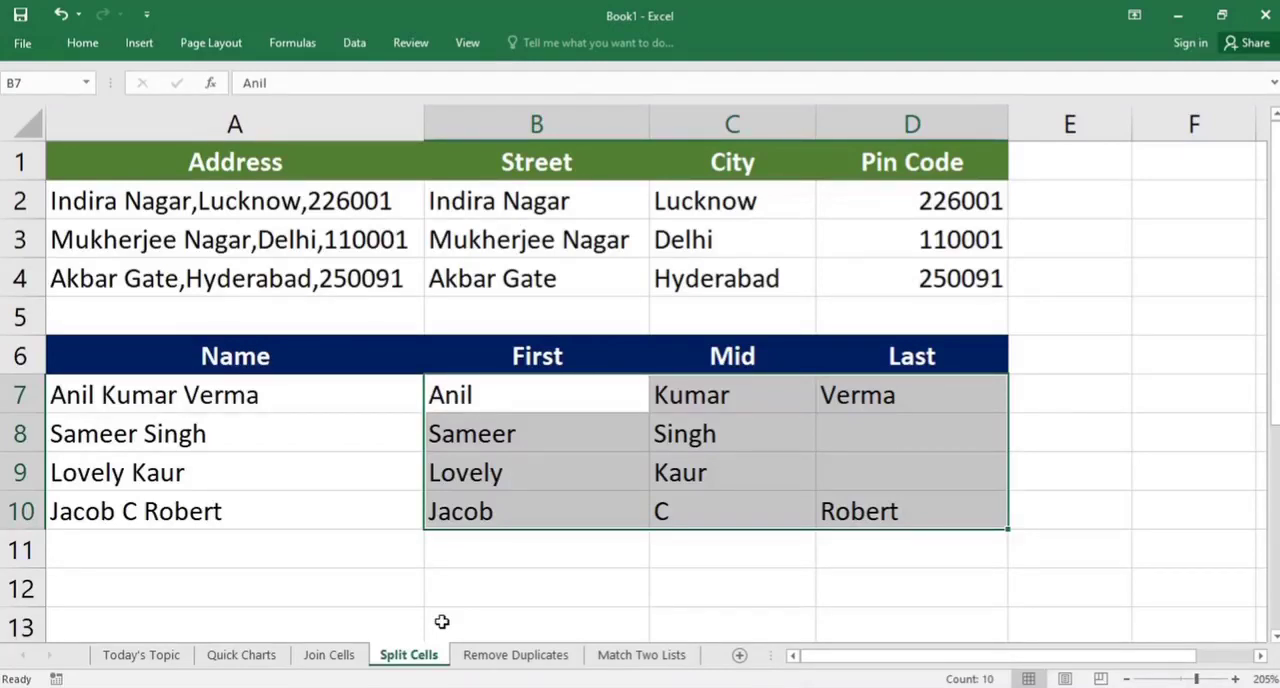
# Open the Remove Duplicates sheet and look over the Emp Names list for repeated entries
pyautogui.hotkey('ctrl', 'pagedown')
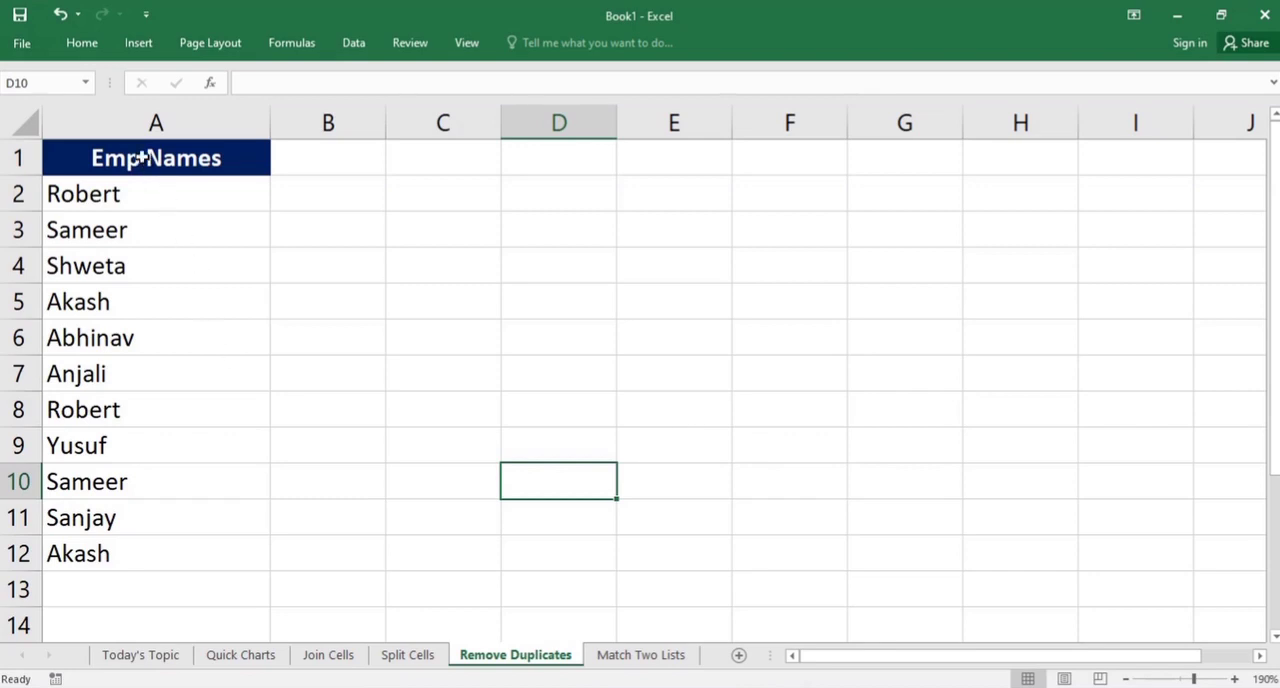
pyautogui.moveTo(142, 157); pyautogui.dragTo(131, 539)
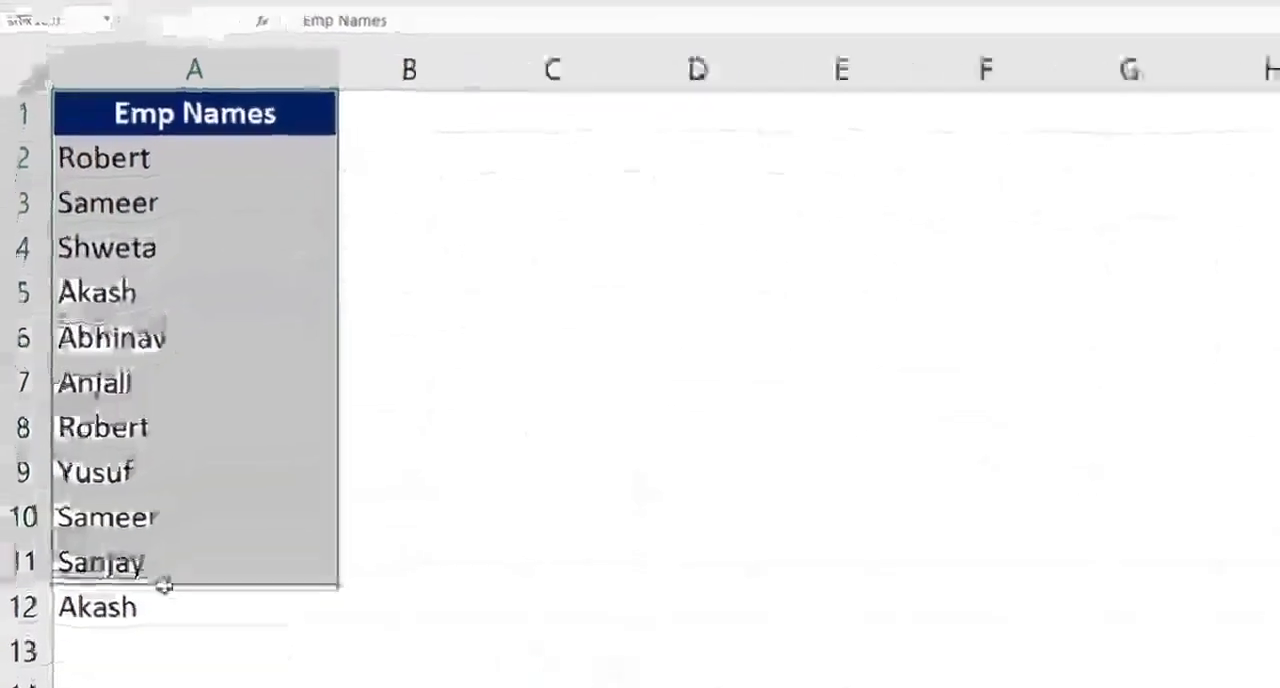
pyautogui.moveTo(163, 585); pyautogui.dragTo(164, 607)
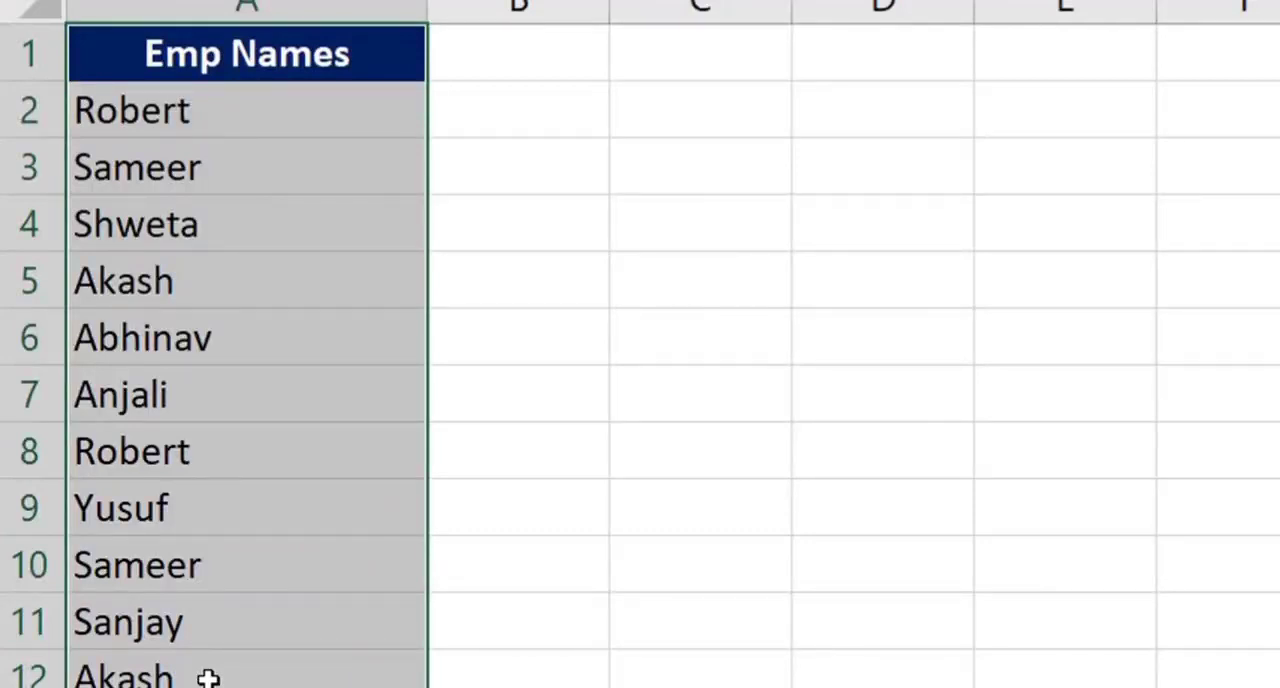
pyautogui.click(488, 517)
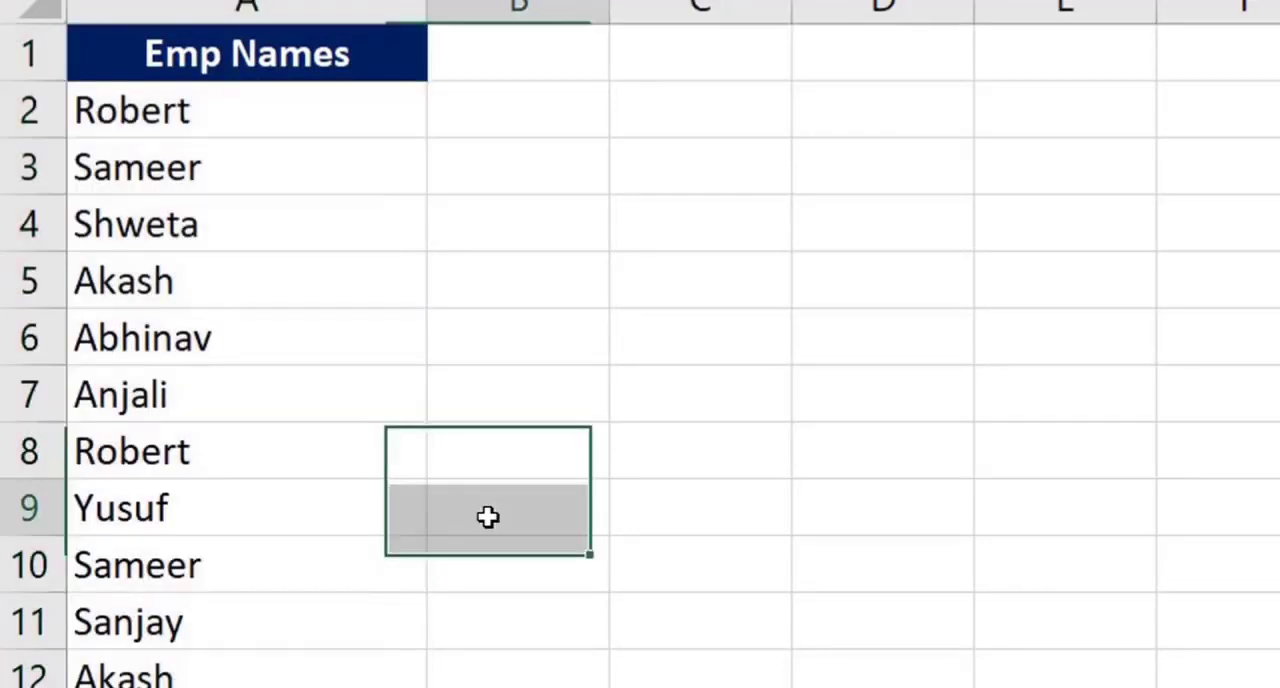
# Remove duplicate values from the Emp Names column, treating the data as having headers, and undo the removal
pyautogui.moveTo(265, 65); pyautogui.dragTo(196, 682)
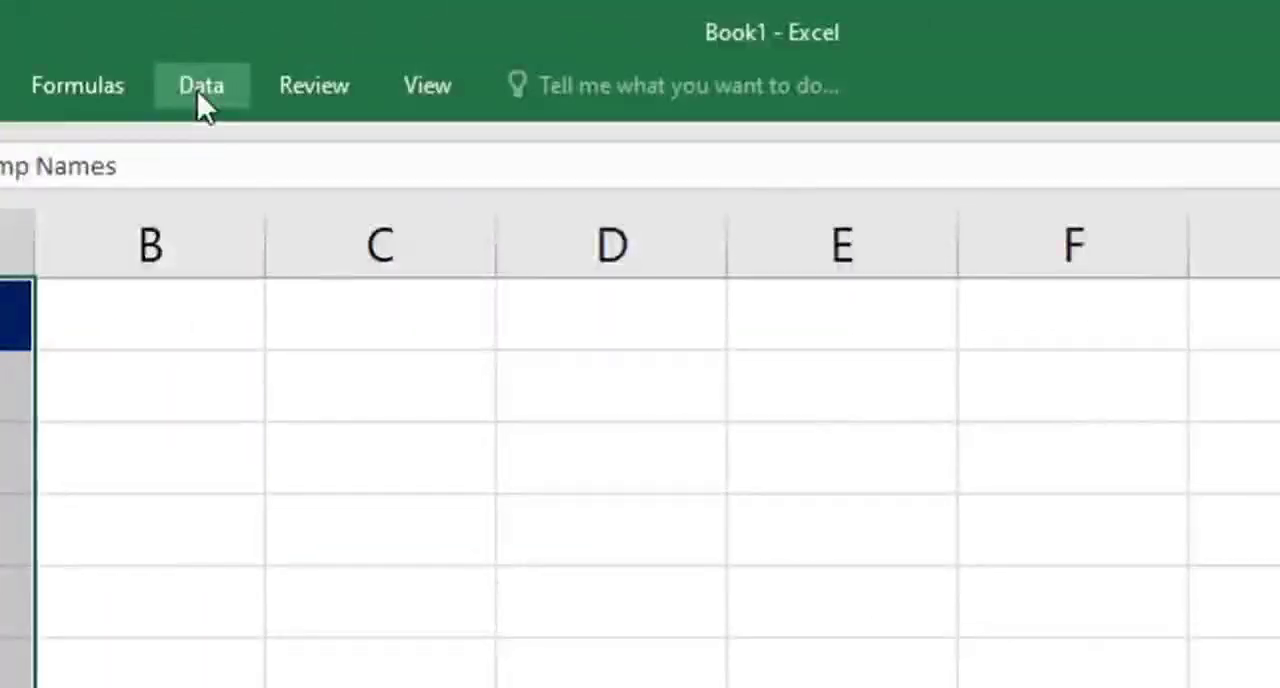
pyautogui.click(197, 90)
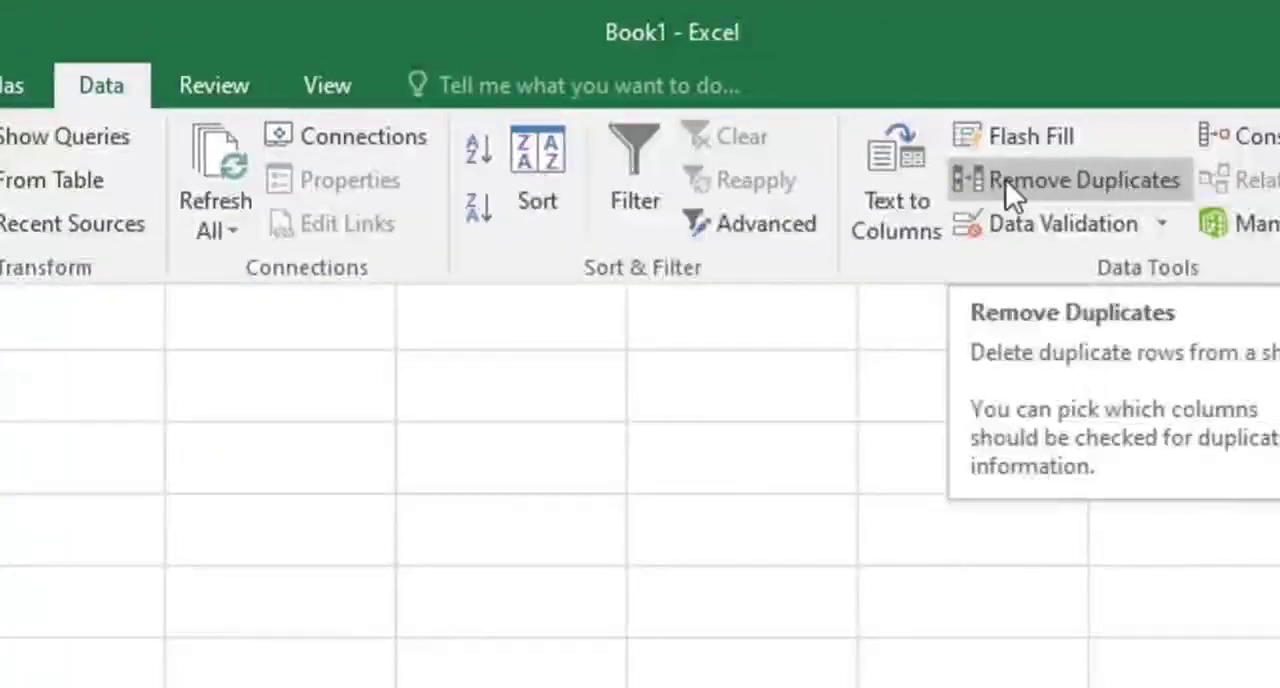
pyautogui.click(1076, 184)
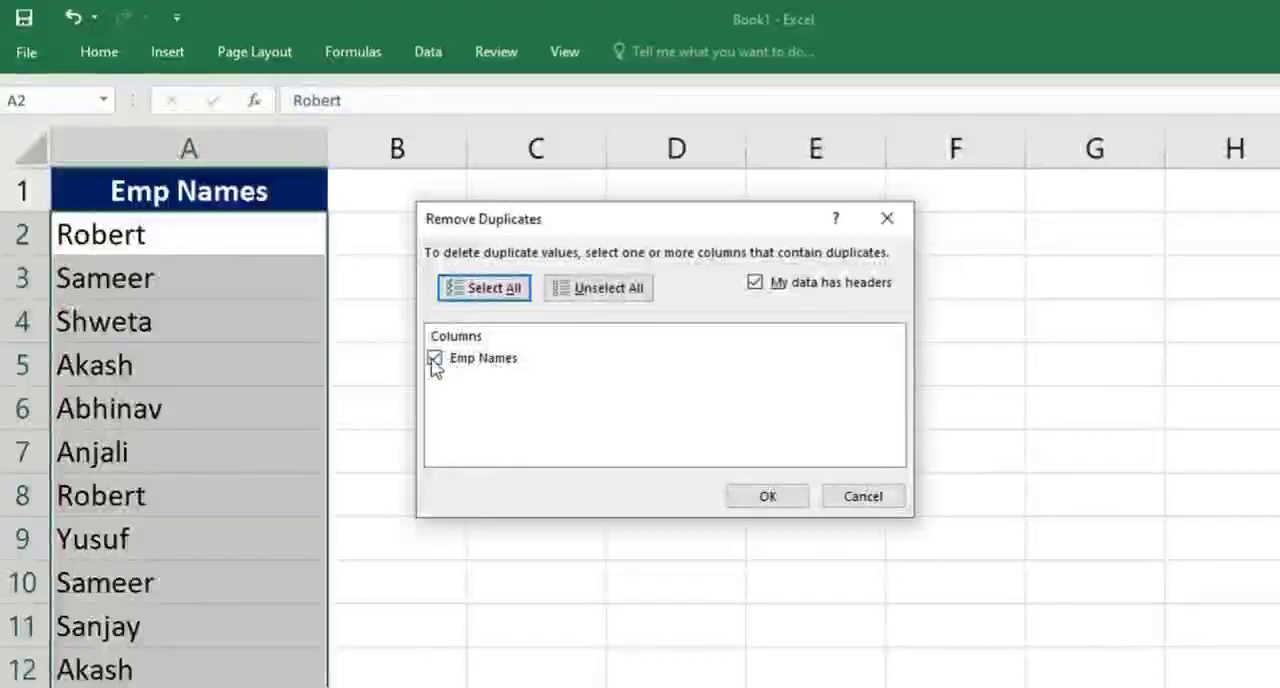
pyautogui.click(783, 500)
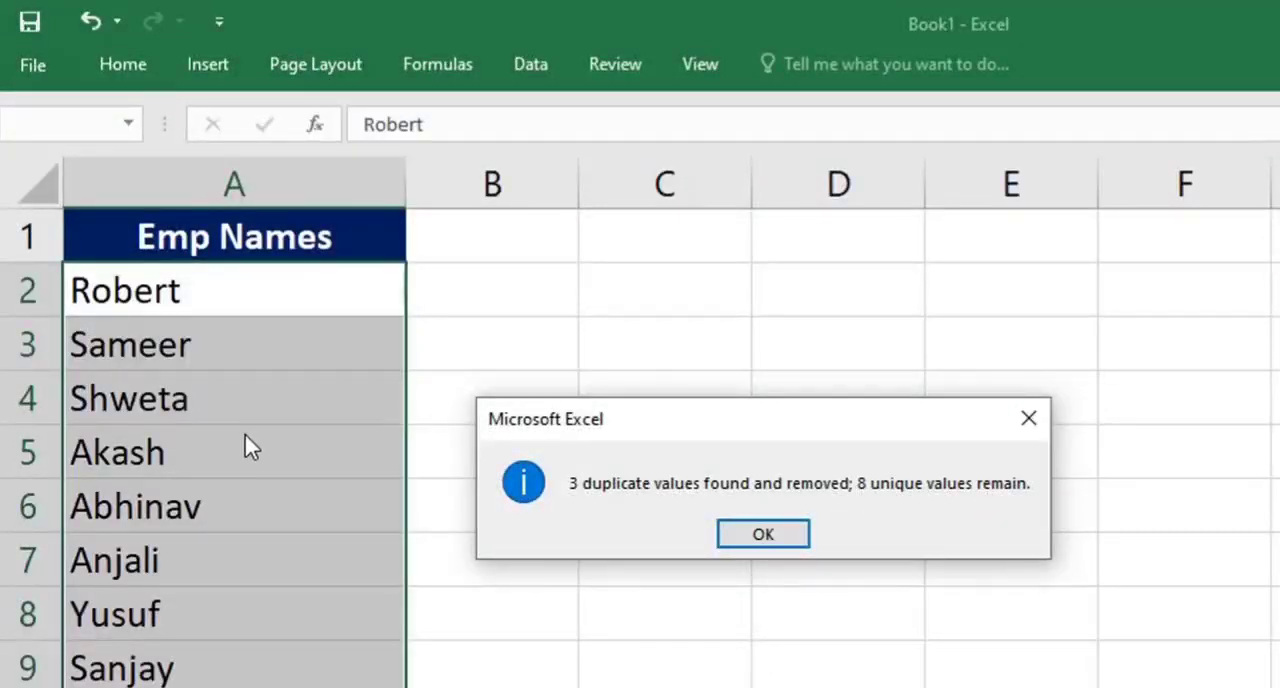
pyautogui.click(764, 537)
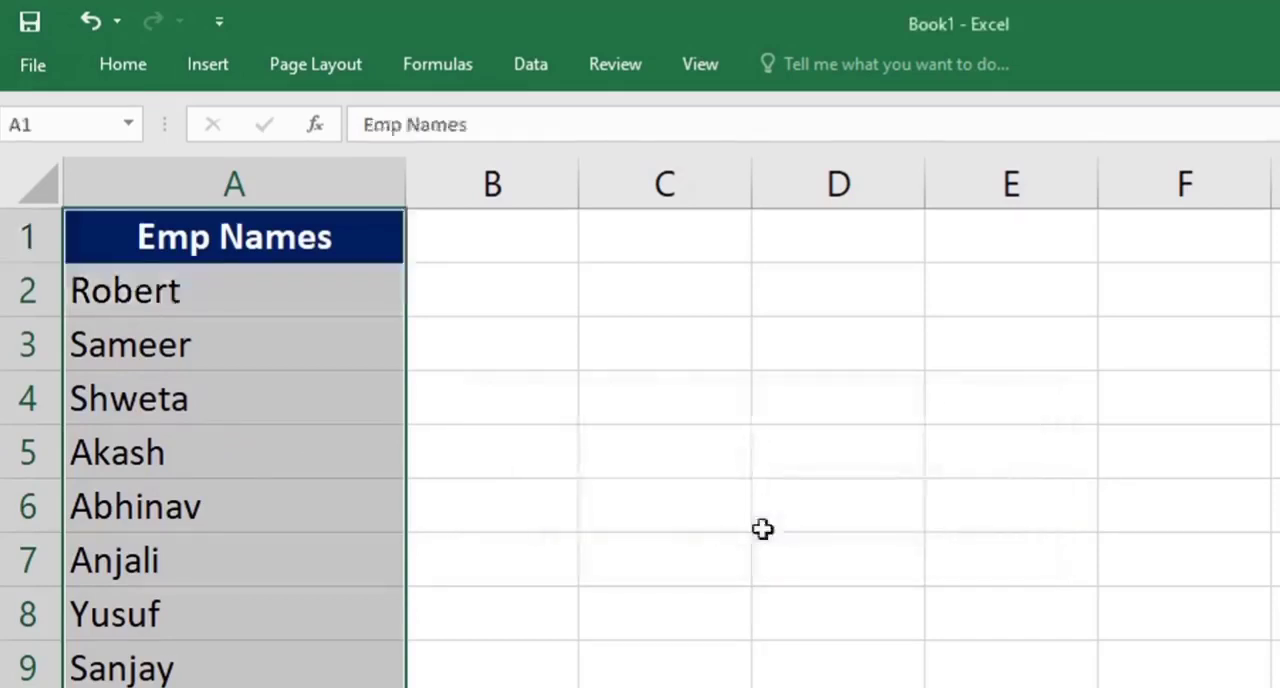
pyautogui.hotkey('ctrl', 'z')
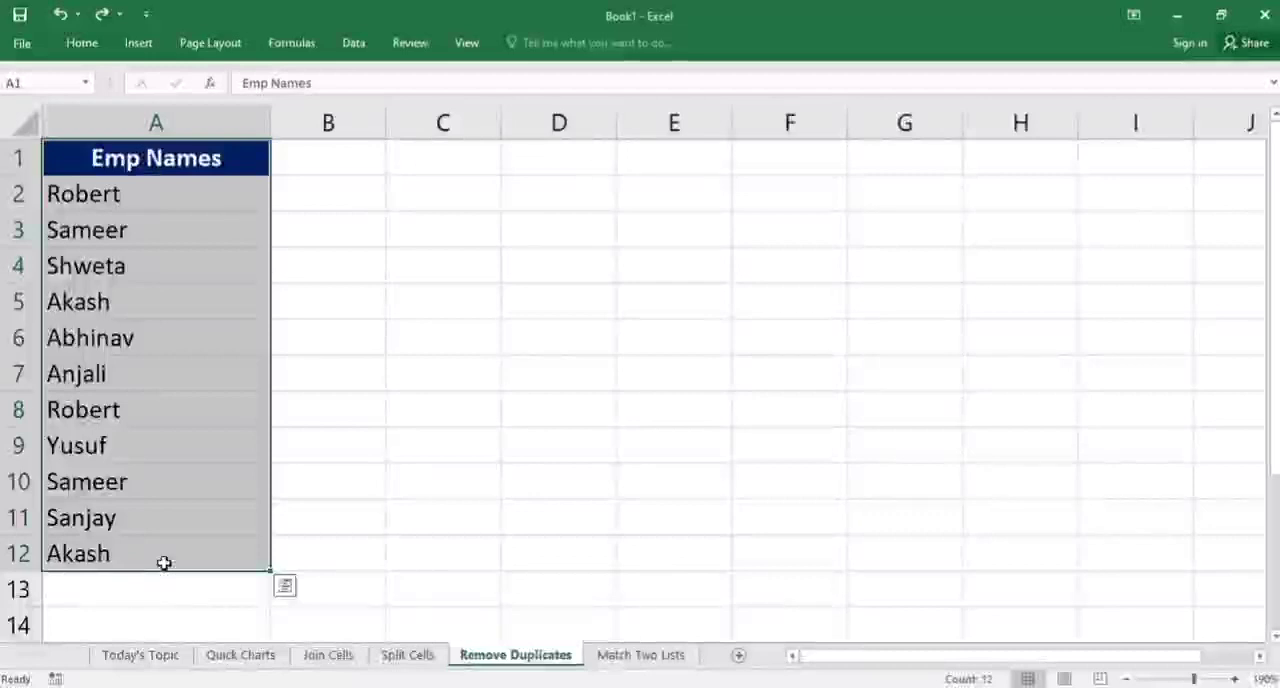
# Highlight the duplicate values in A2:A12 with conditional formatting, using Light Red Fill with Dark Red Text
pyautogui.click(503, 514)
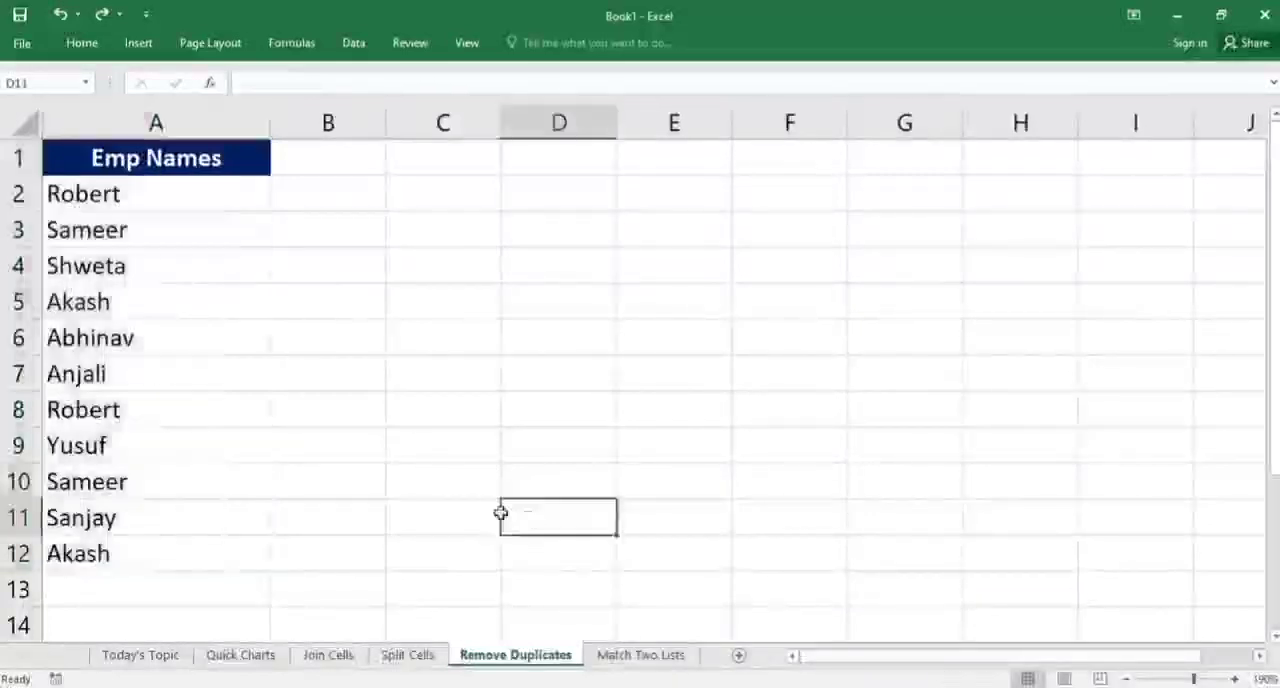
pyautogui.moveTo(151, 205); pyautogui.dragTo(133, 549)
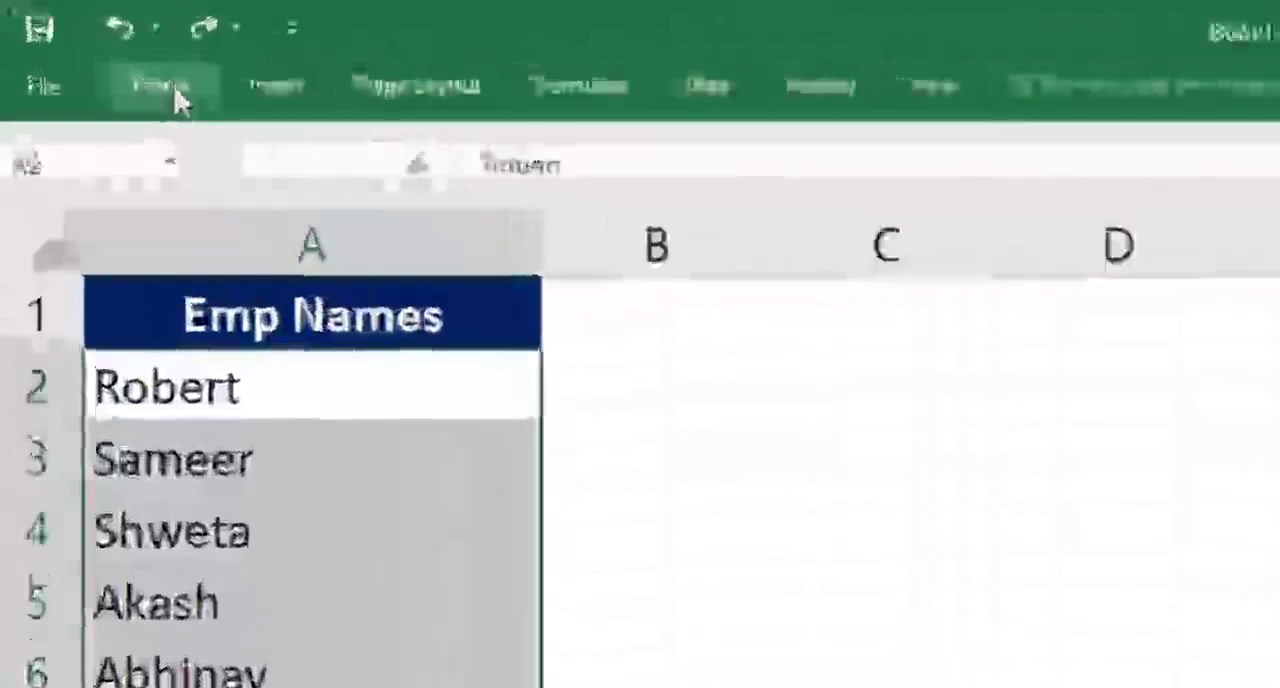
pyautogui.click(82, 43)
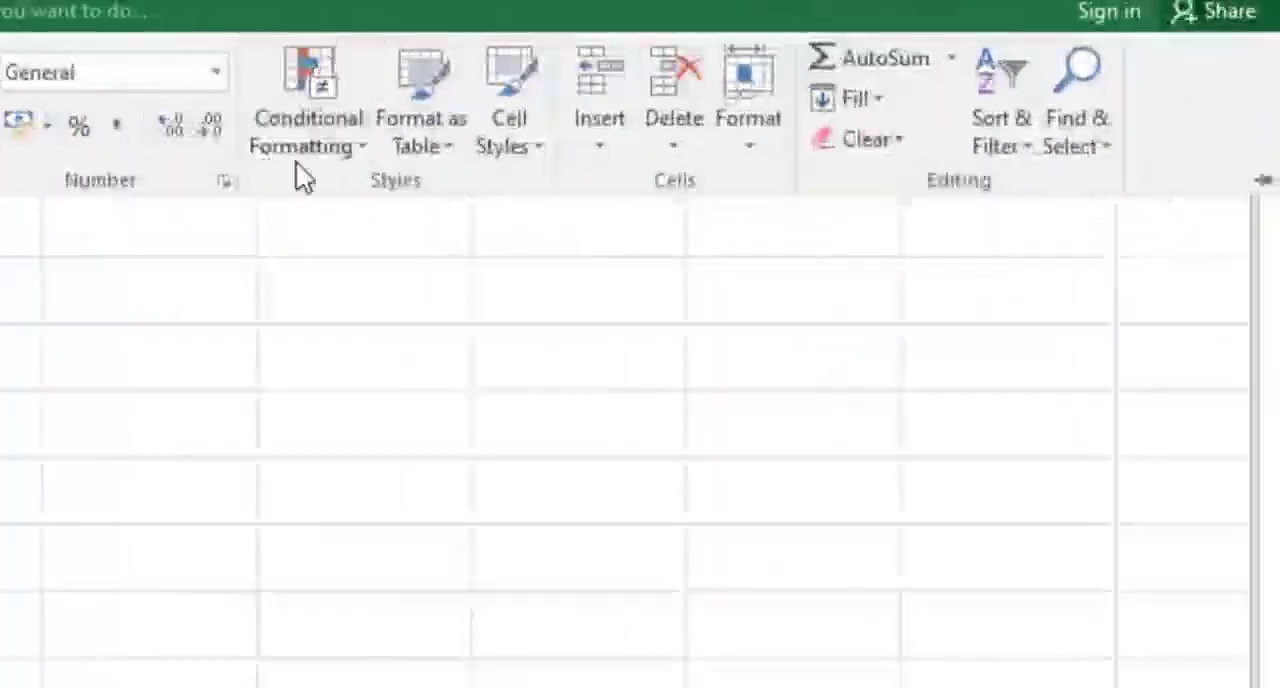
pyautogui.click(301, 126)
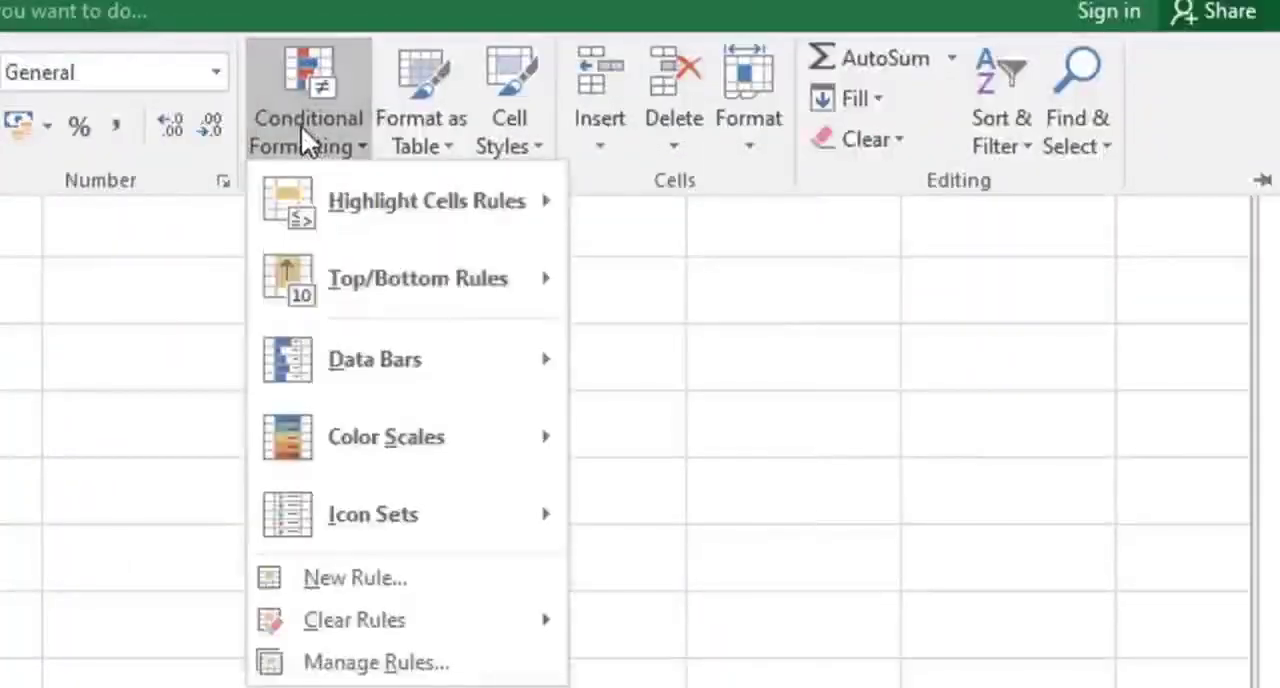
pyautogui.moveTo(373, 200)
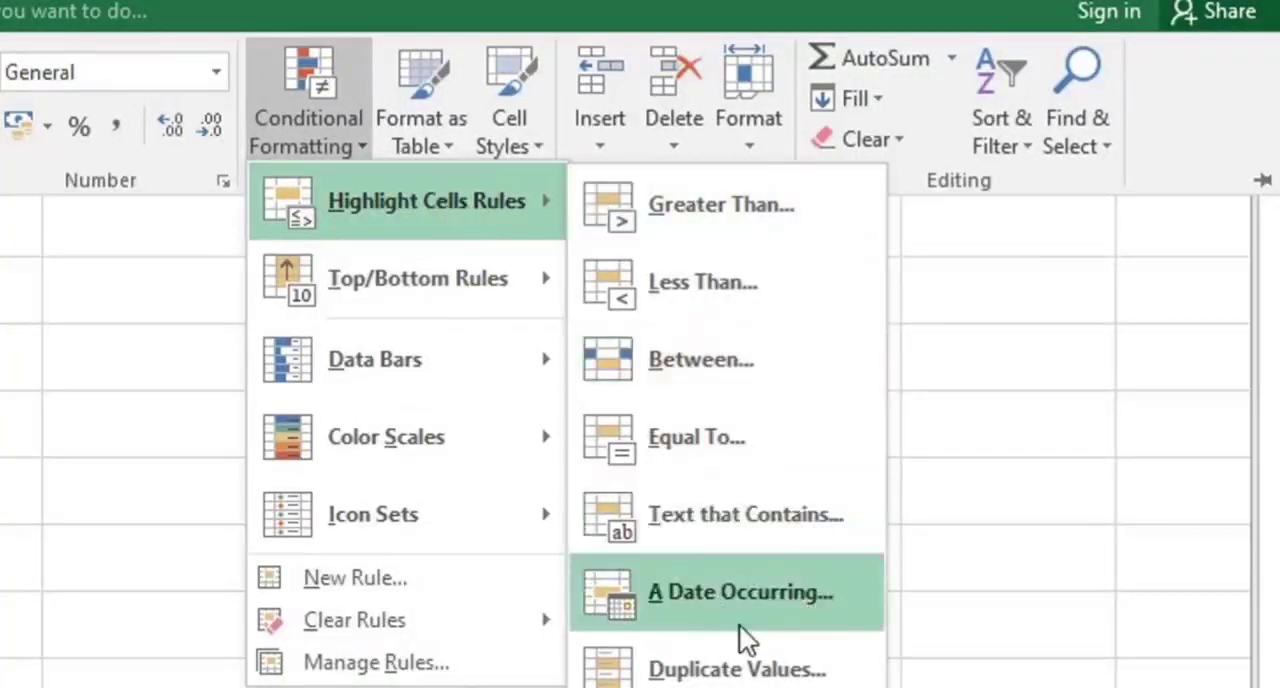
pyautogui.click(735, 670)
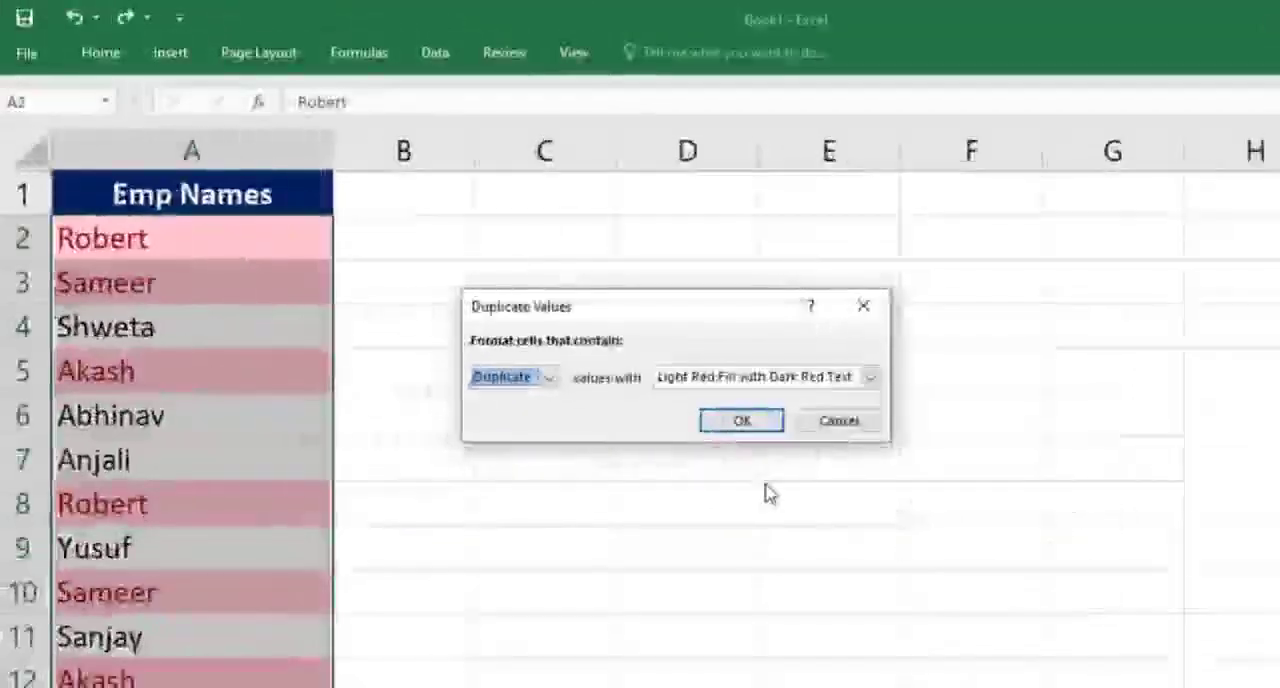
pyautogui.click(745, 427)
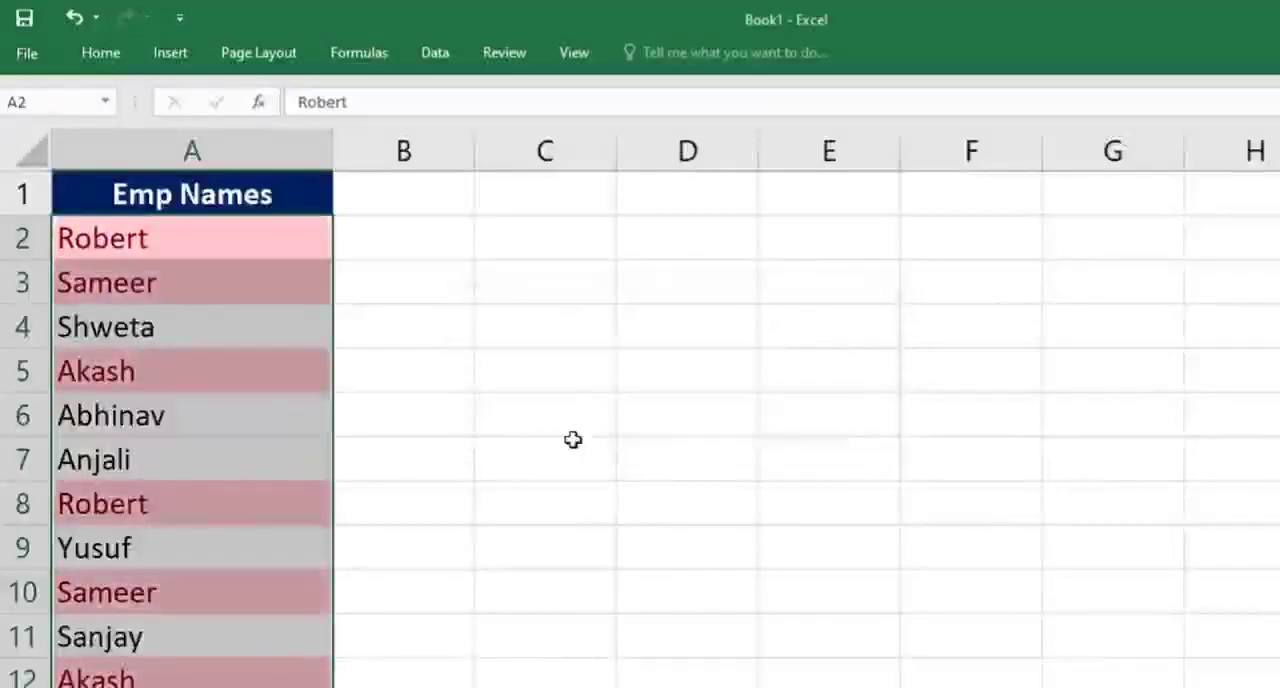
# Clear the contents of row 3, check the highlighting of the matching name in A10, and undo the clearing
pyautogui.click(210, 281)
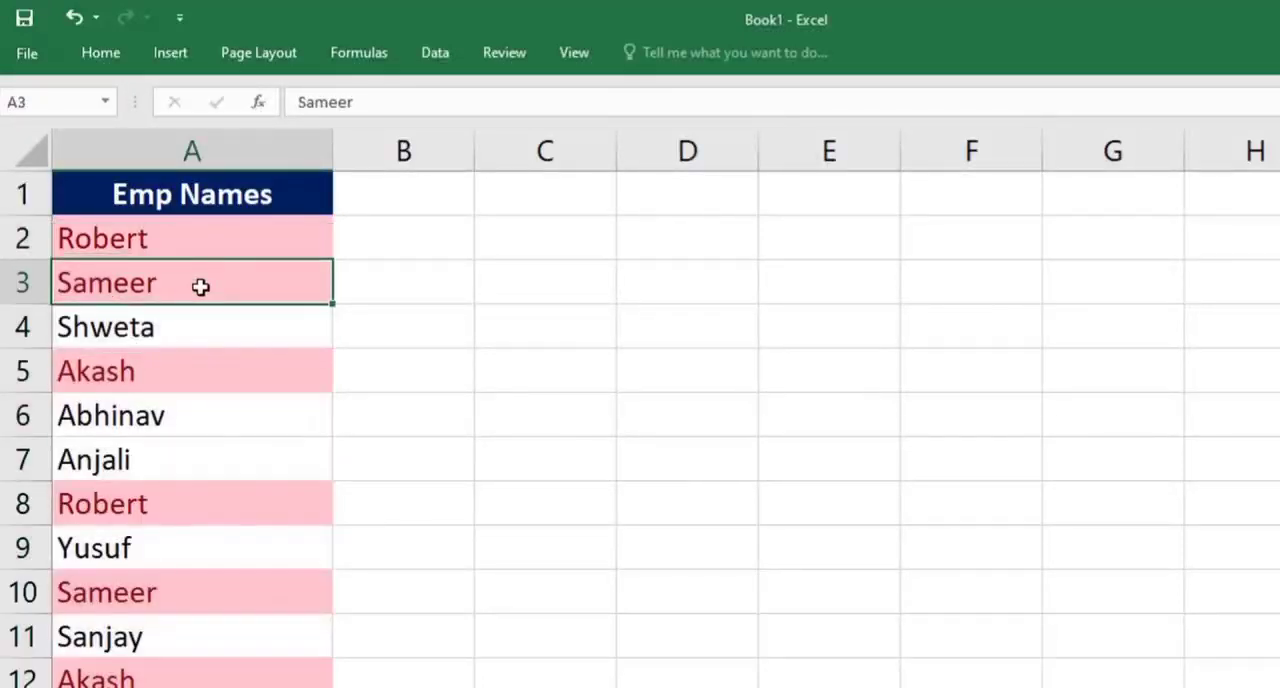
pyautogui.click(174, 604)
pyautogui.click(5, 281)
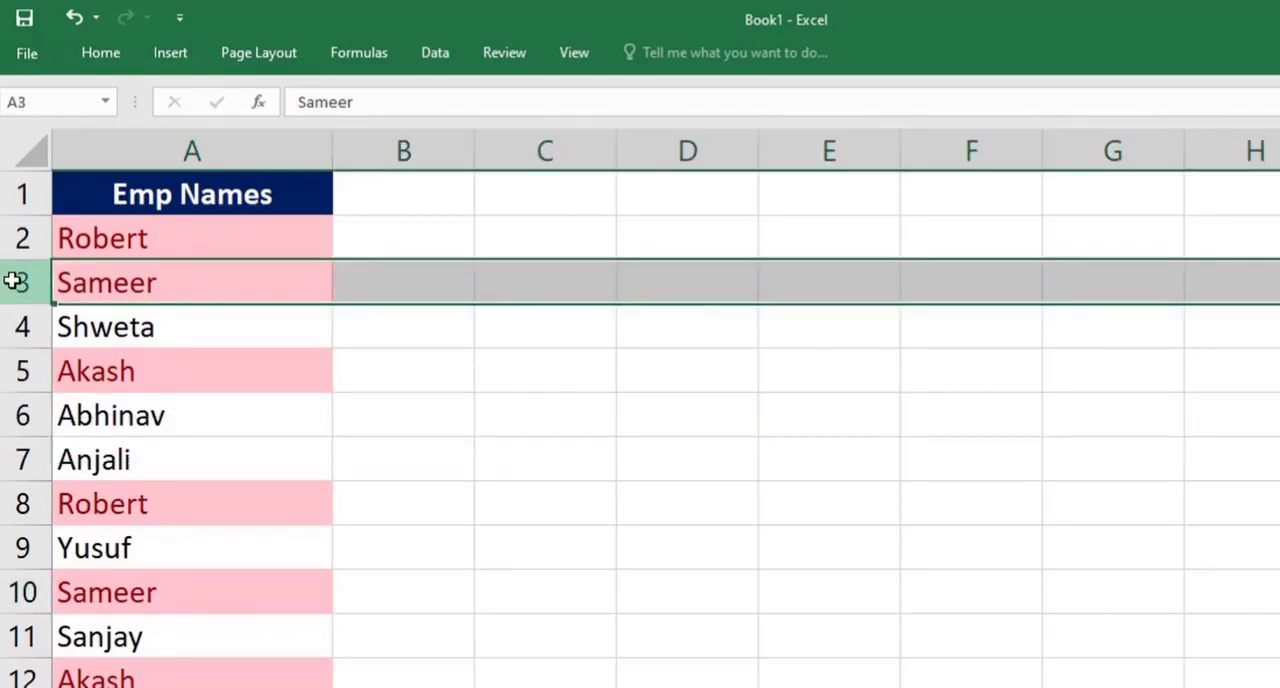
pyautogui.press('Delete')
pyautogui.click(162, 592)
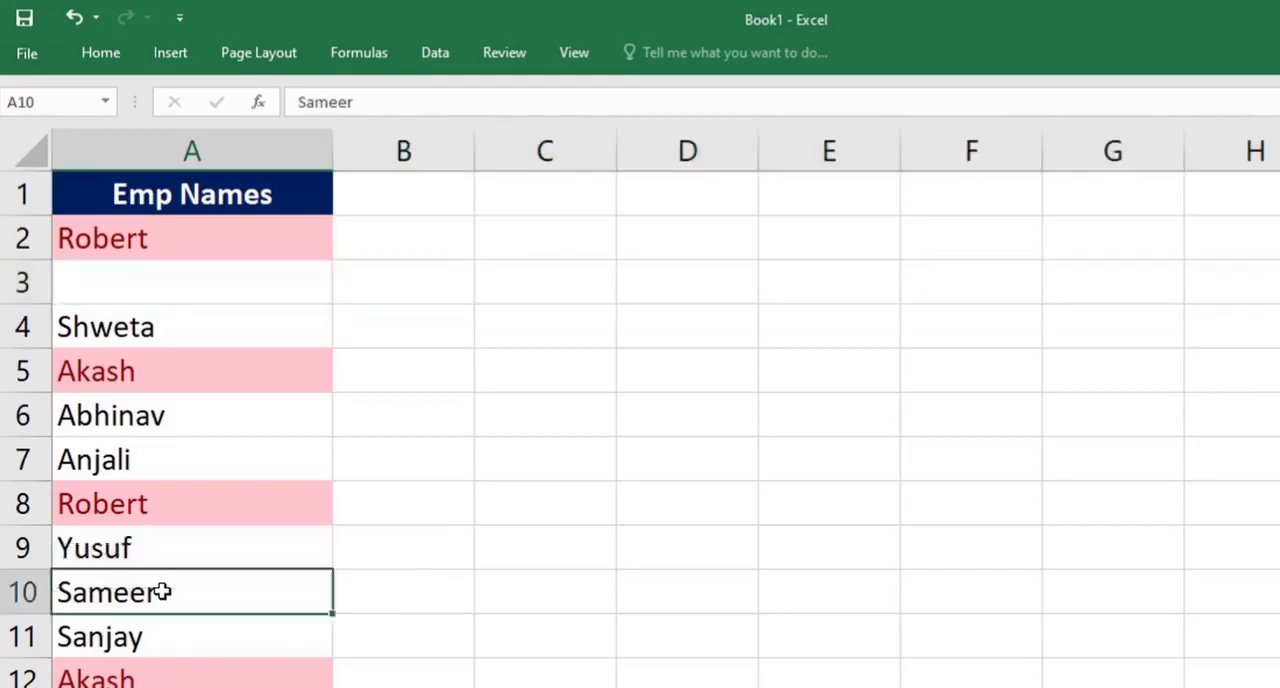
pyautogui.hotkey('ctrl', 'z')
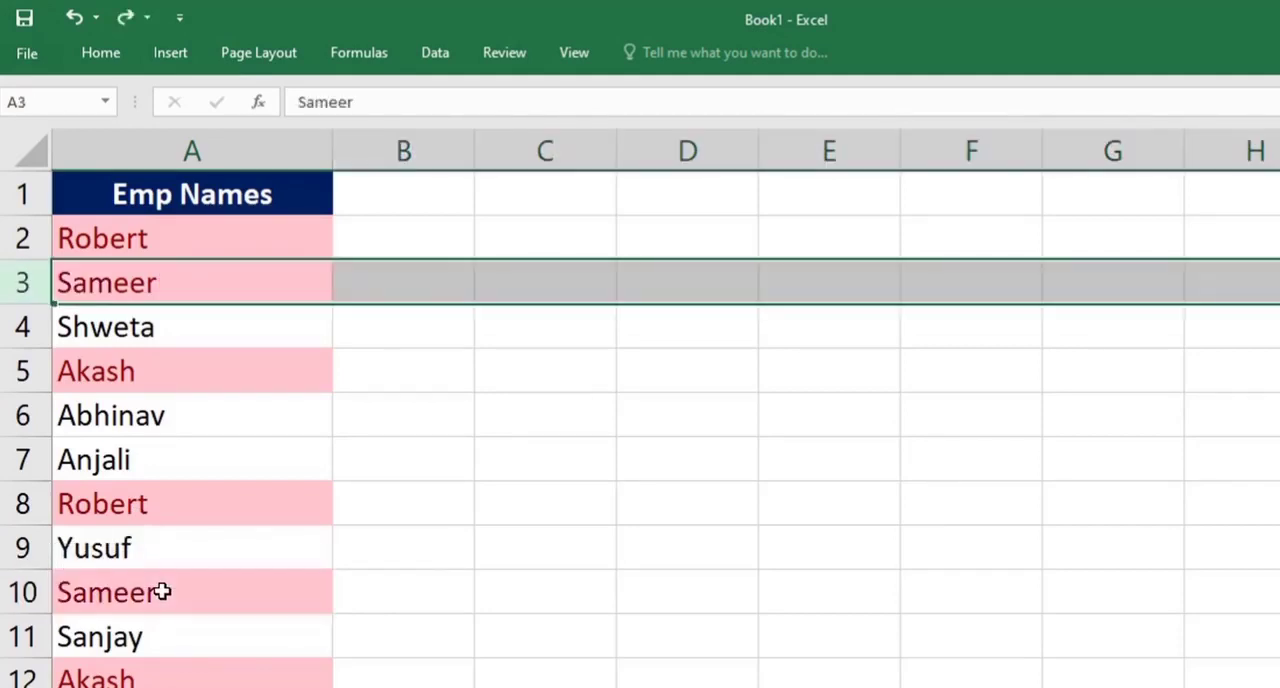
# Look over Table-1 and Table-2 with their Name and Salary columns, and compare the EMP-ID columns of both tables
pyautogui.click(481, 600)
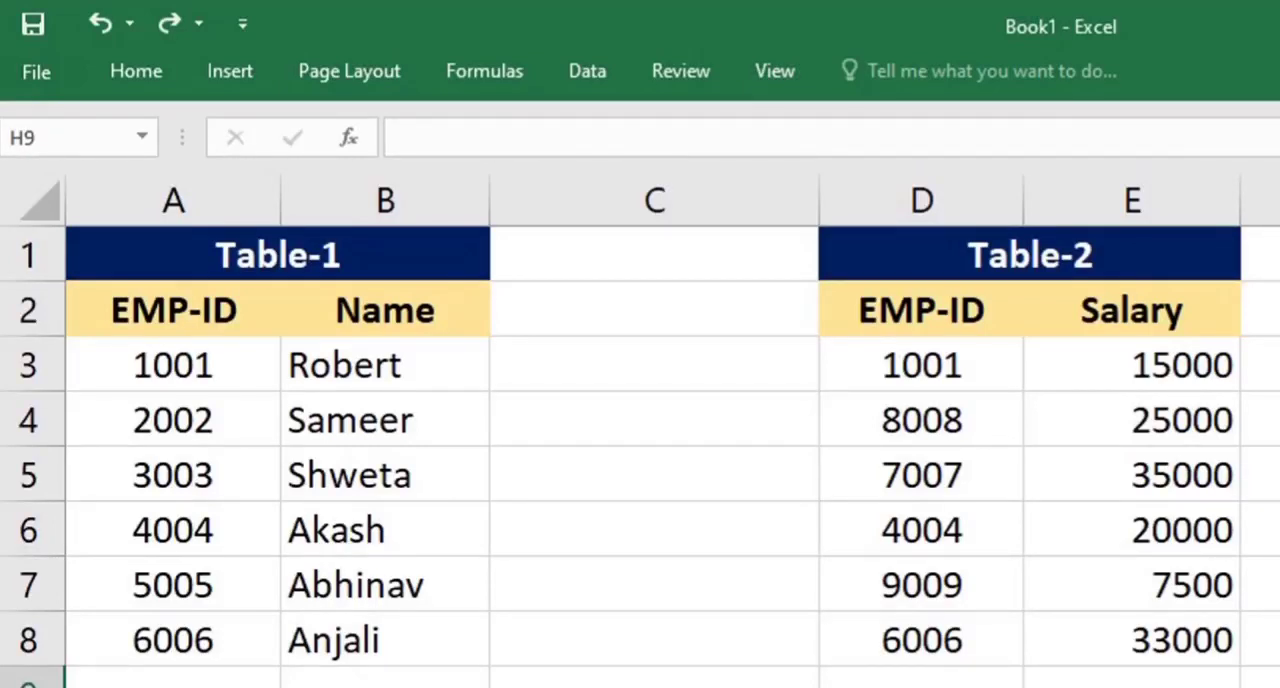
pyautogui.moveTo(200, 260); pyautogui.dragTo(328, 617)
pyautogui.moveTo(860, 254); pyautogui.dragTo(1140, 645)
pyautogui.click(690, 687)
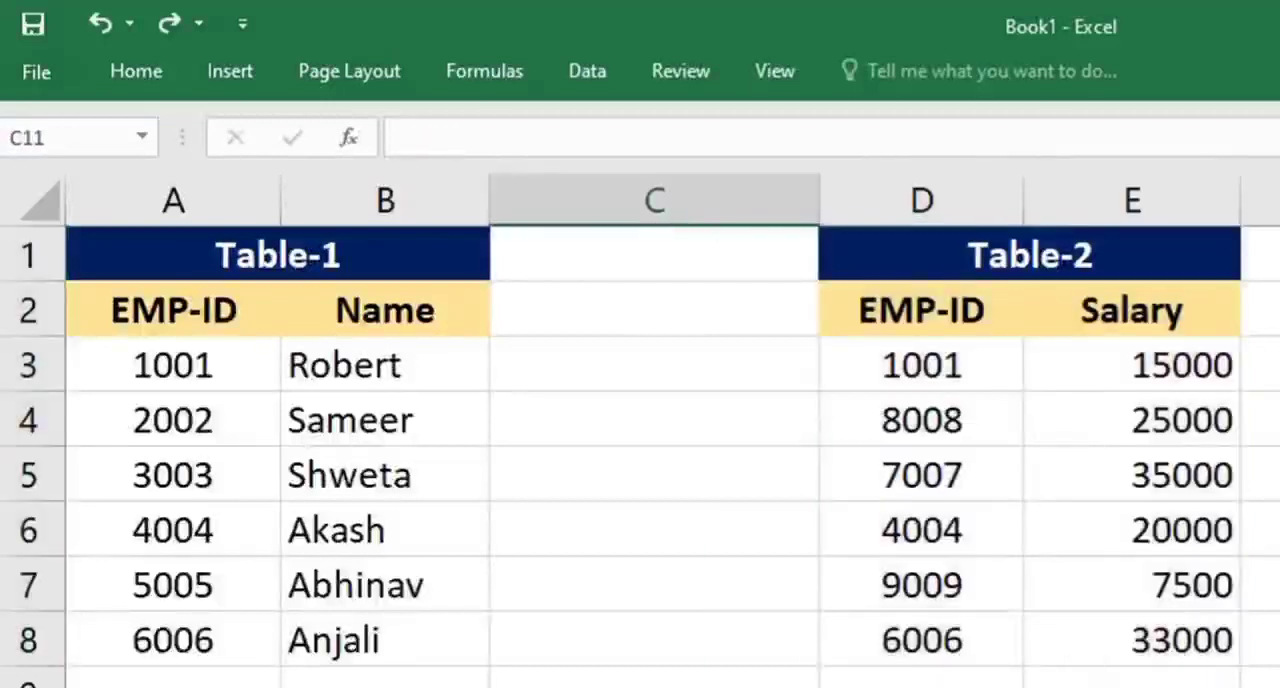
pyautogui.moveTo(208, 276); pyautogui.dragTo(380, 669)
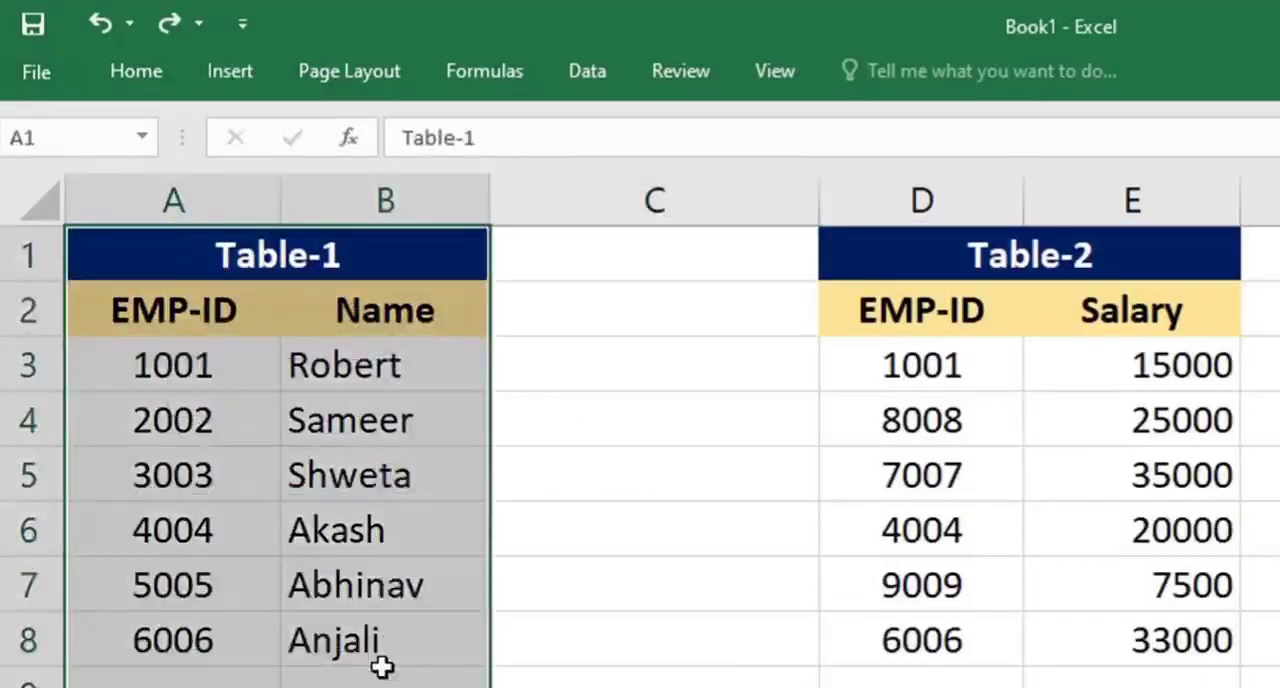
pyautogui.moveTo(938, 237); pyautogui.dragTo(980, 640)
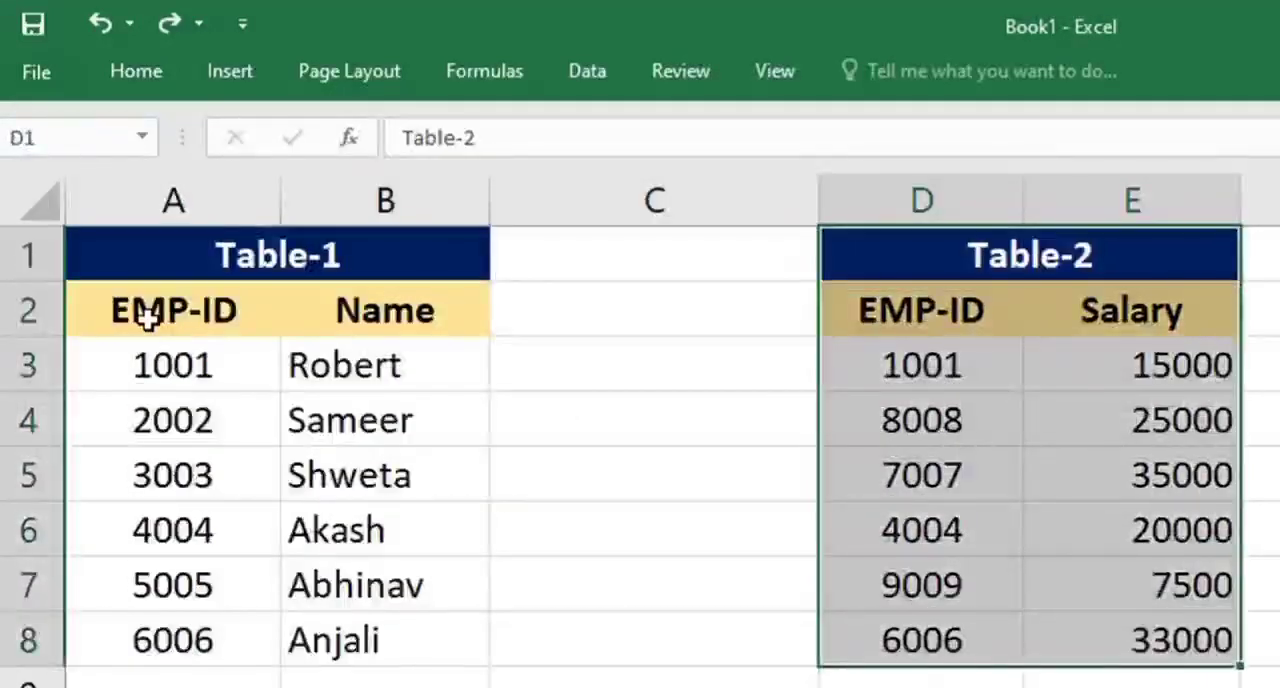
pyautogui.moveTo(160, 305); pyautogui.dragTo(150, 640)
pyautogui.moveTo(380, 303); pyautogui.dragTo(374, 630)
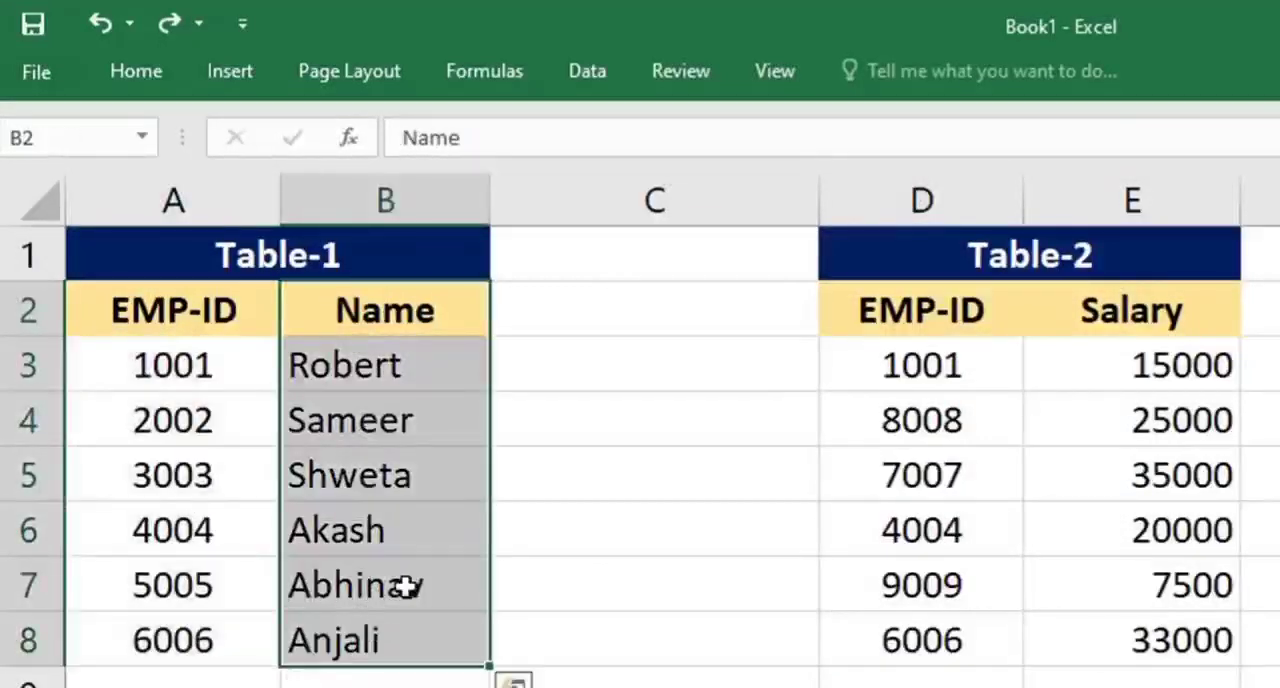
pyautogui.moveTo(937, 300); pyautogui.dragTo(929, 636)
pyautogui.moveTo(1137, 300); pyautogui.dragTo(1140, 645)
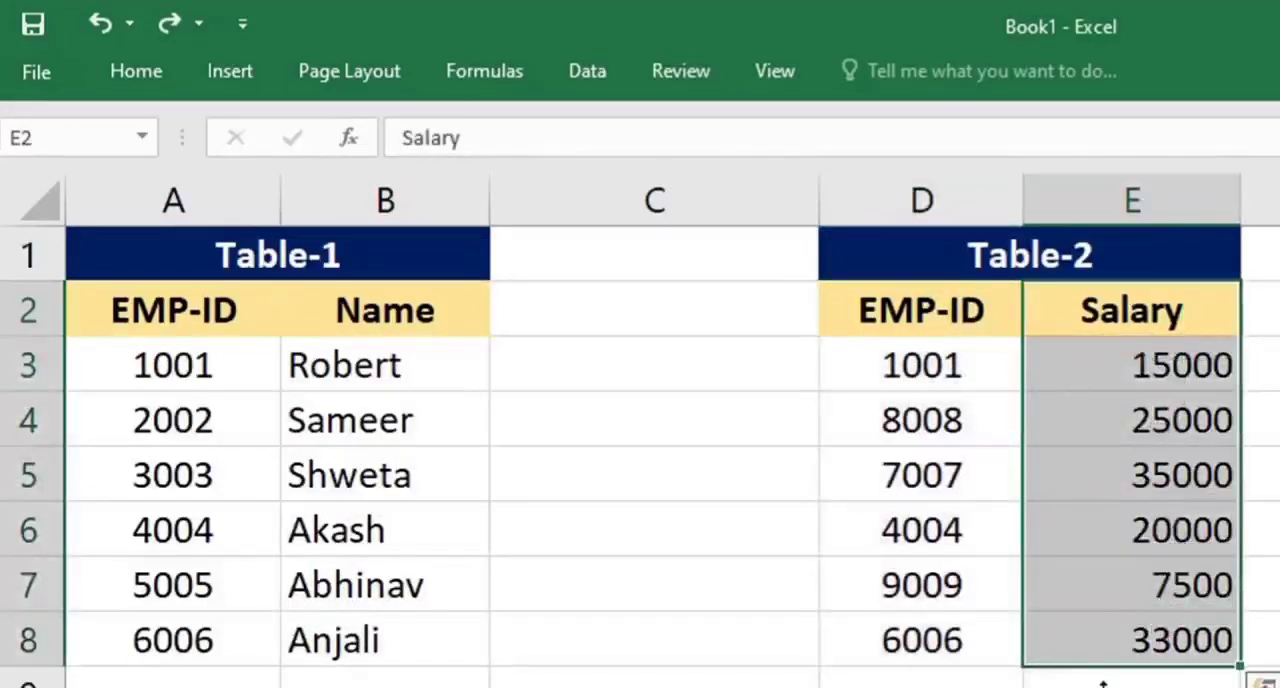
pyautogui.moveTo(891, 308); pyautogui.dragTo(902, 646)
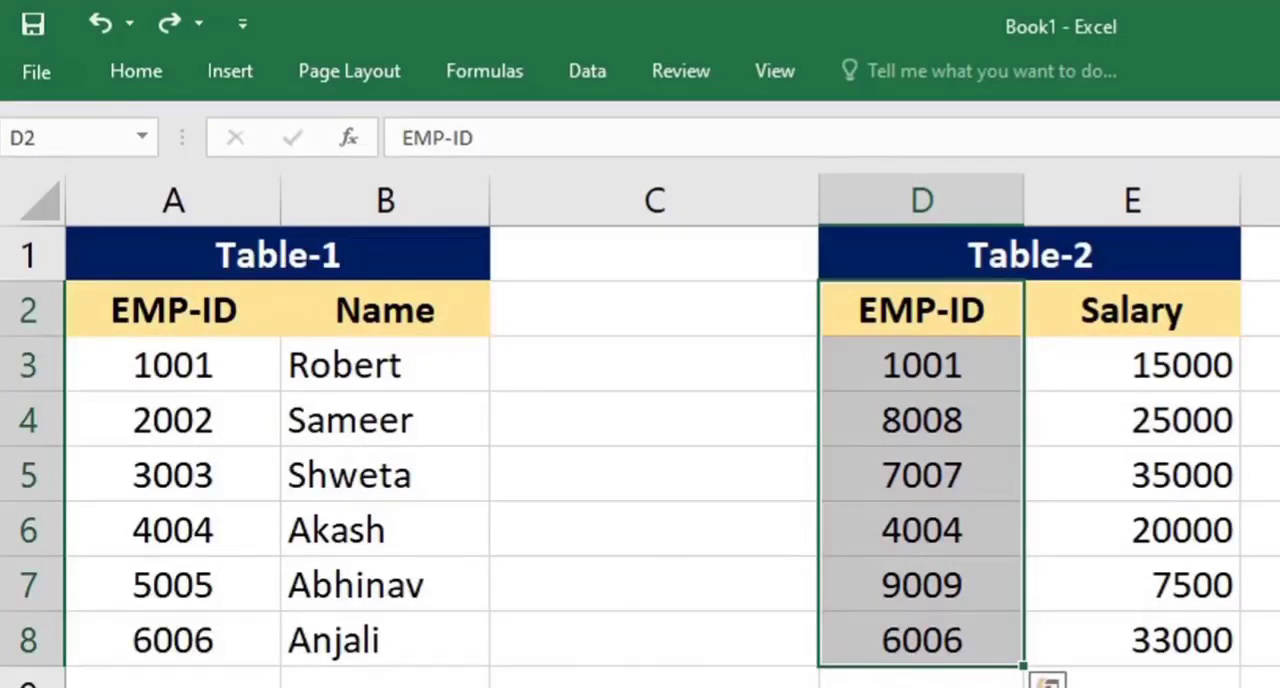
pyautogui.click(654, 687)
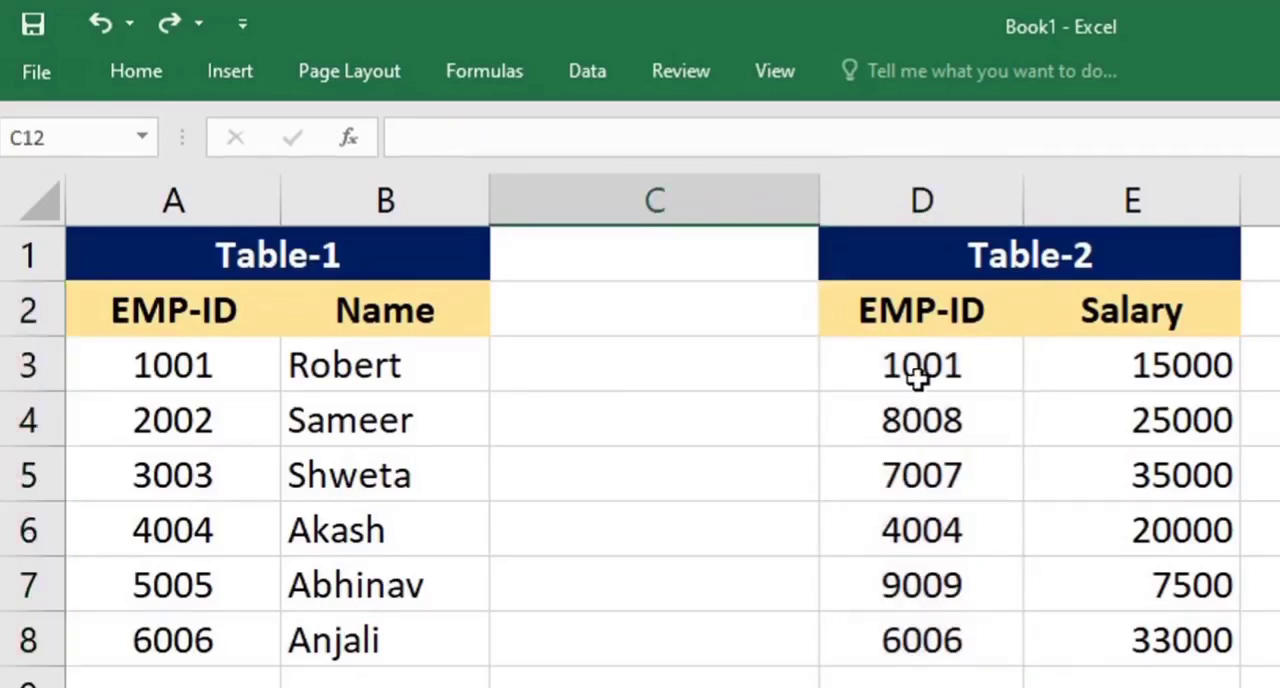
pyautogui.moveTo(918, 366); pyautogui.dragTo(929, 645)
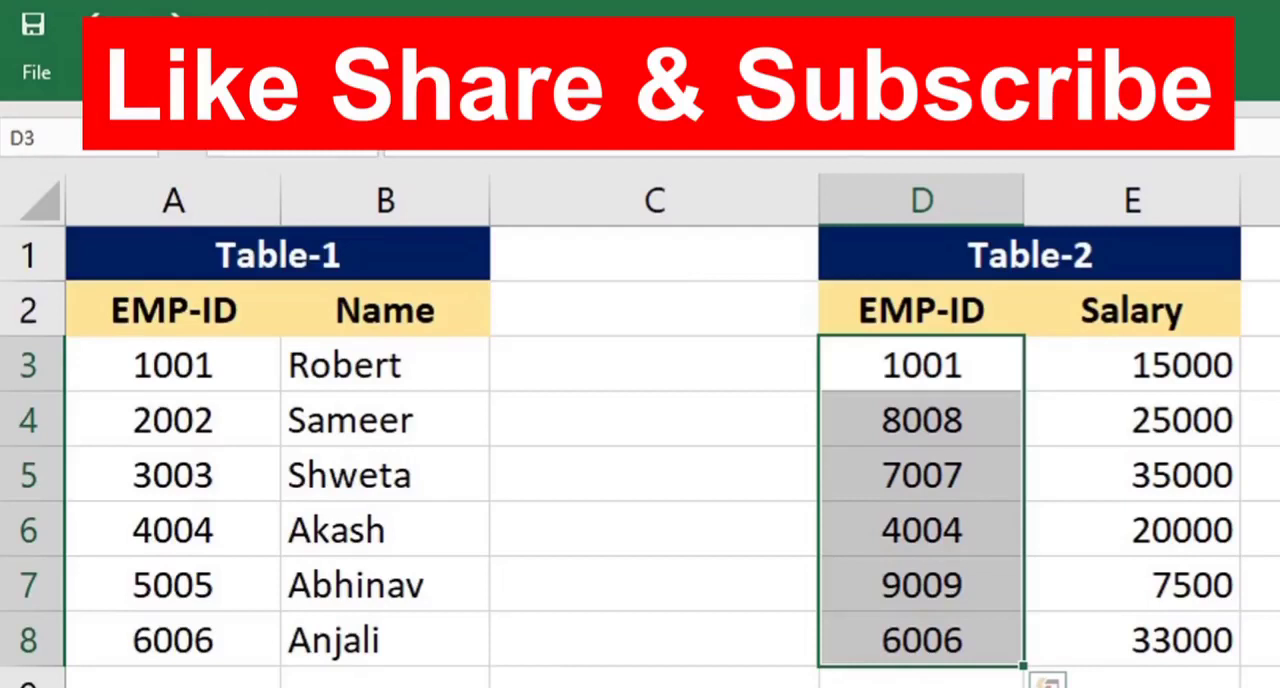
# Enter the formula =EXACT(A3,D3) in C3 to compare the first EMP-ID of Table-1 with that of Table-2
pyautogui.click(579, 366)
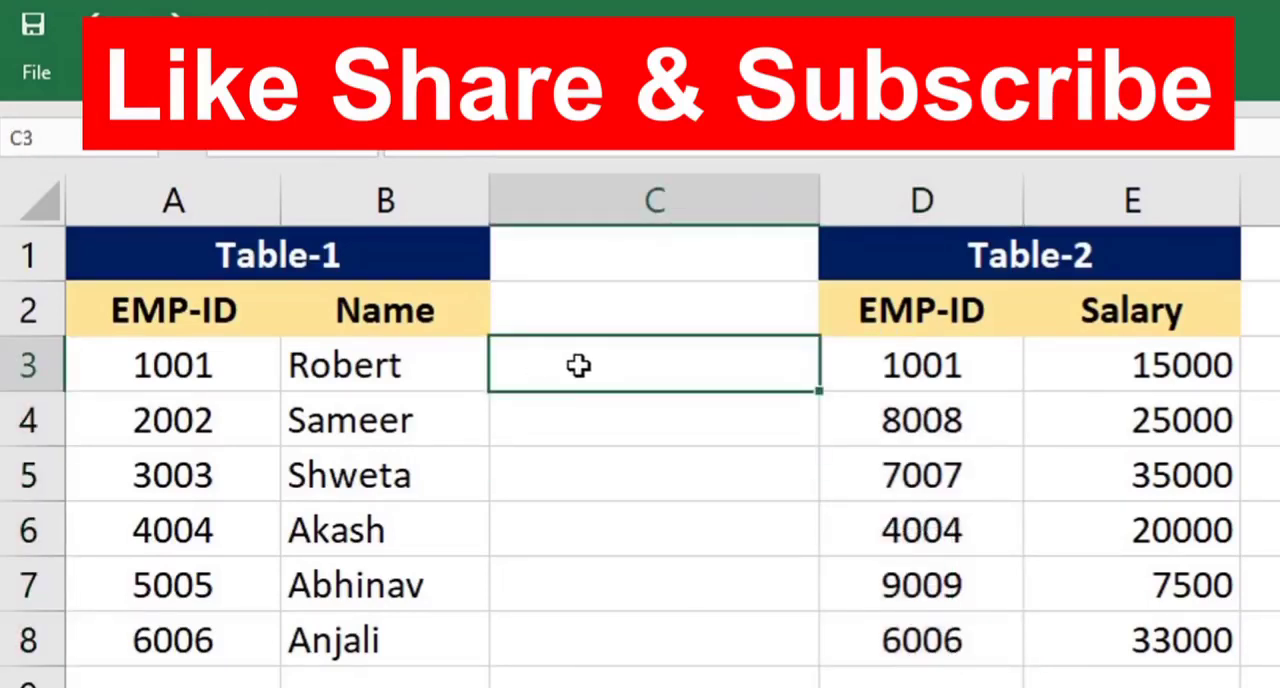
pyautogui.write('=exact')
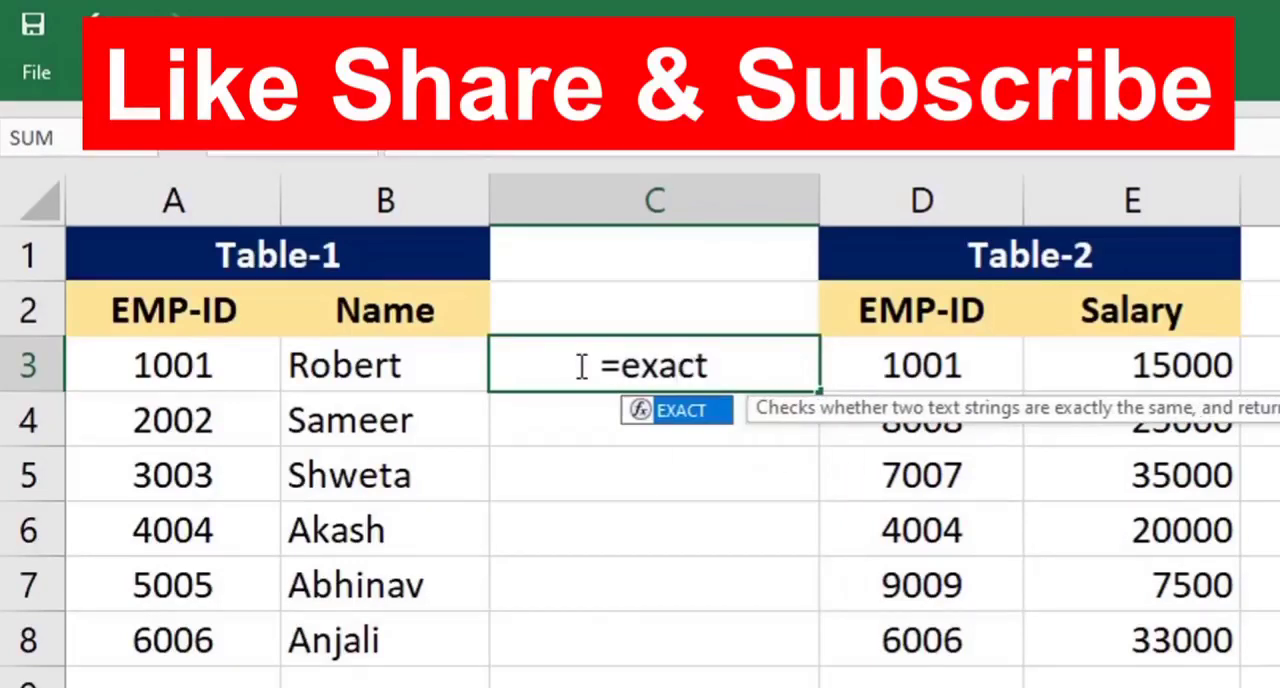
pyautogui.write('(')
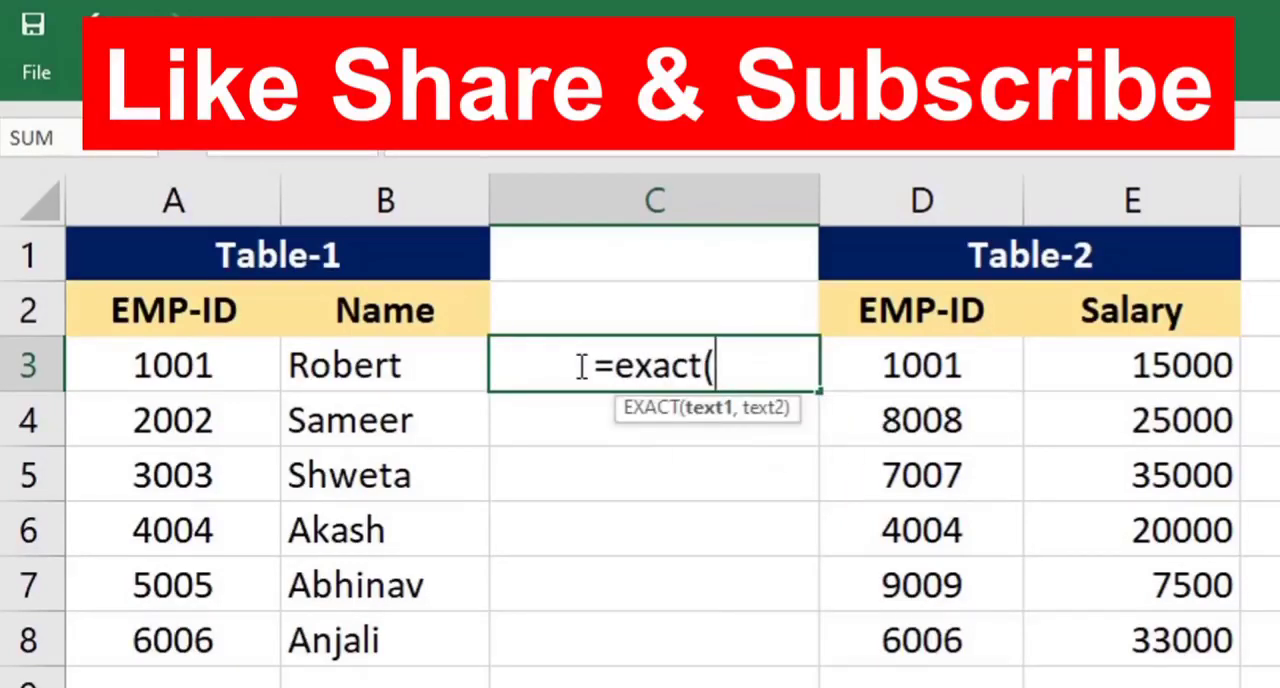
pyautogui.click(196, 366)
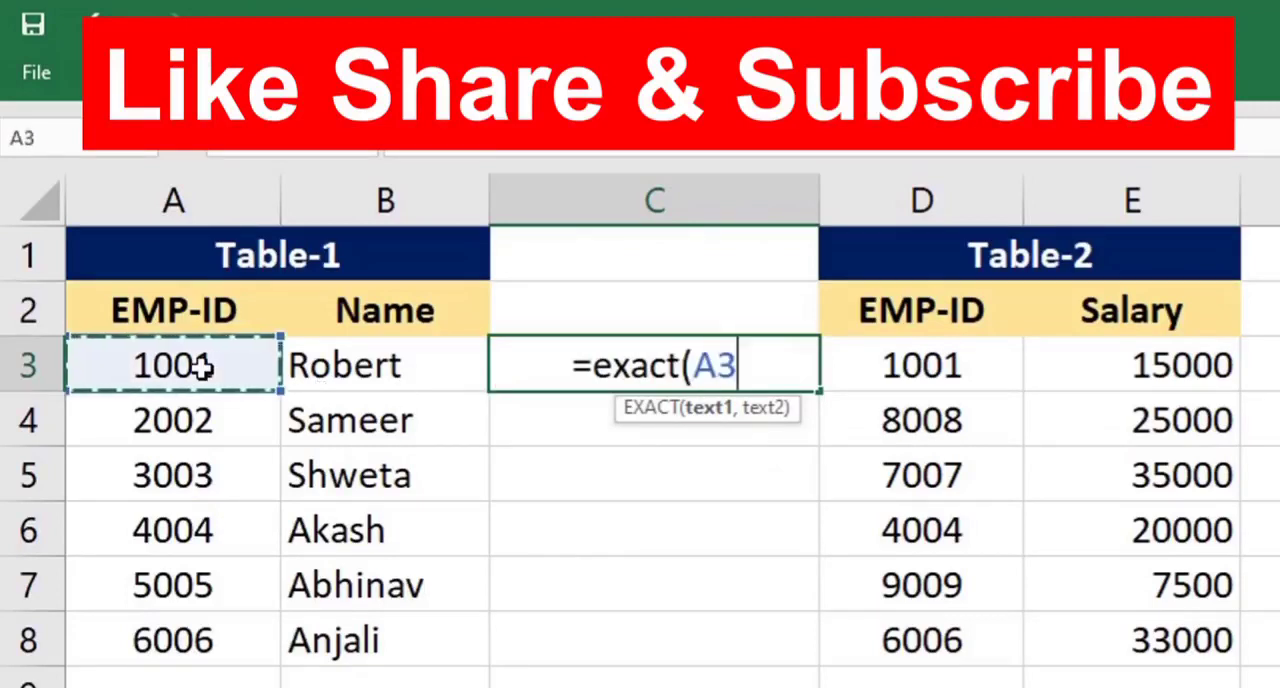
pyautogui.write(',')
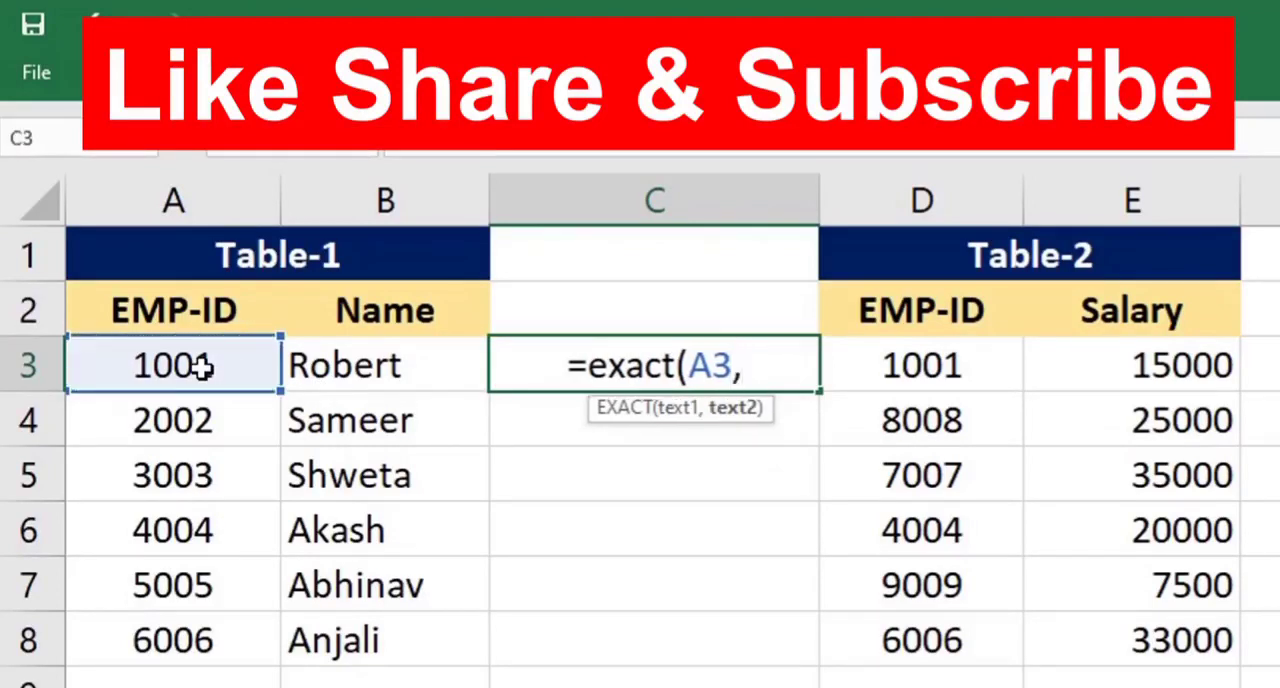
pyautogui.click(941, 368)
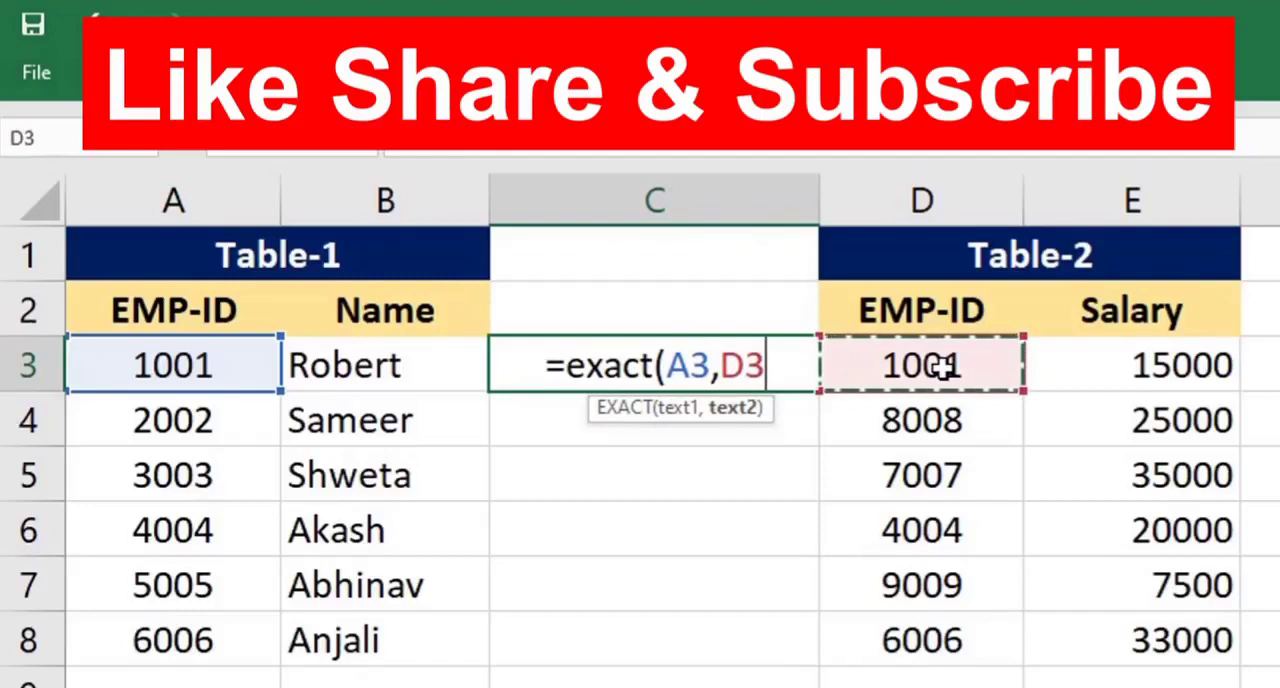
pyautogui.write(')')
pyautogui.press('Return')
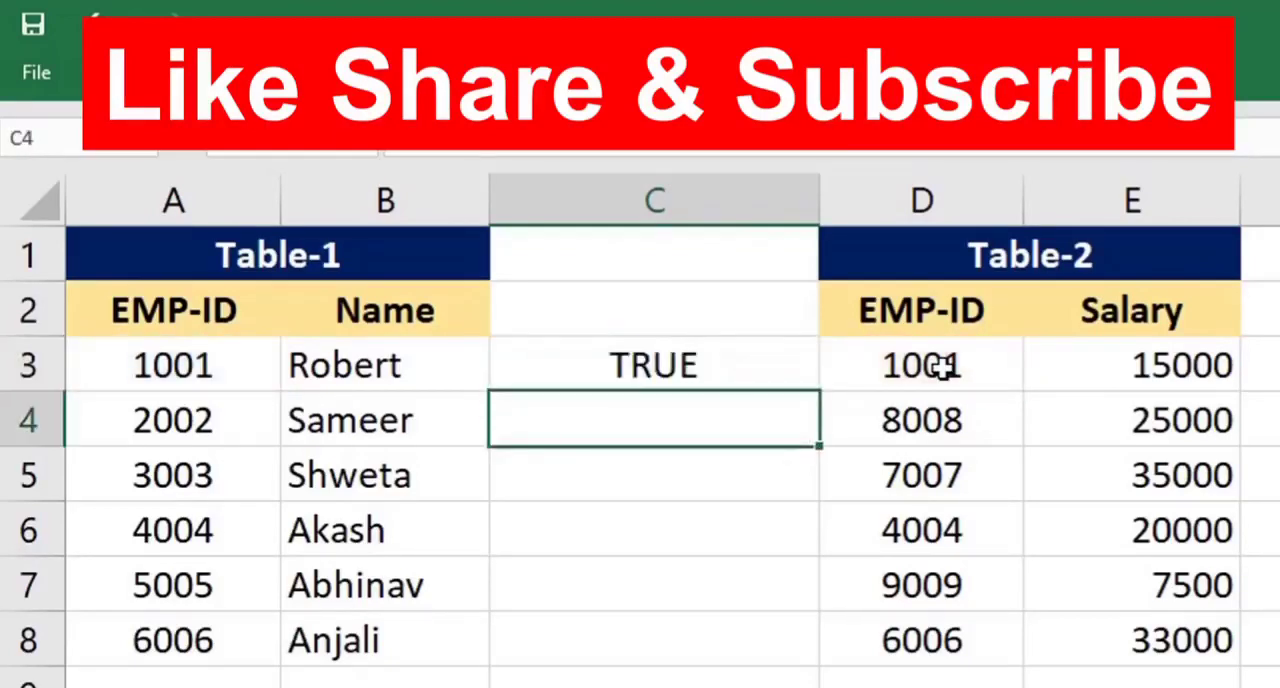